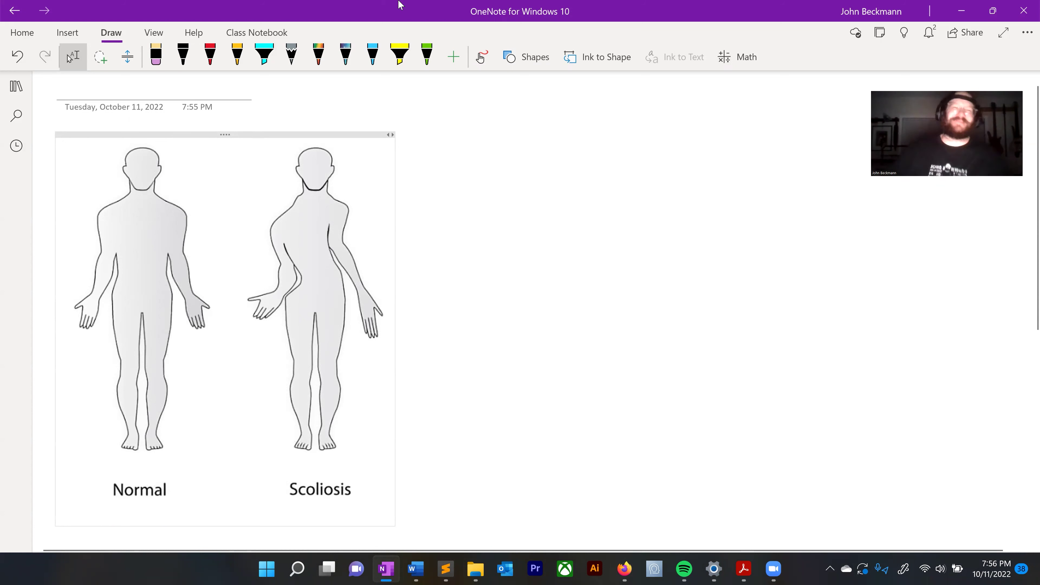
# Step: Delete the Normal/Scoliosis body-figure image and bring the browser's image search results forward
pyautogui.click(224, 134)
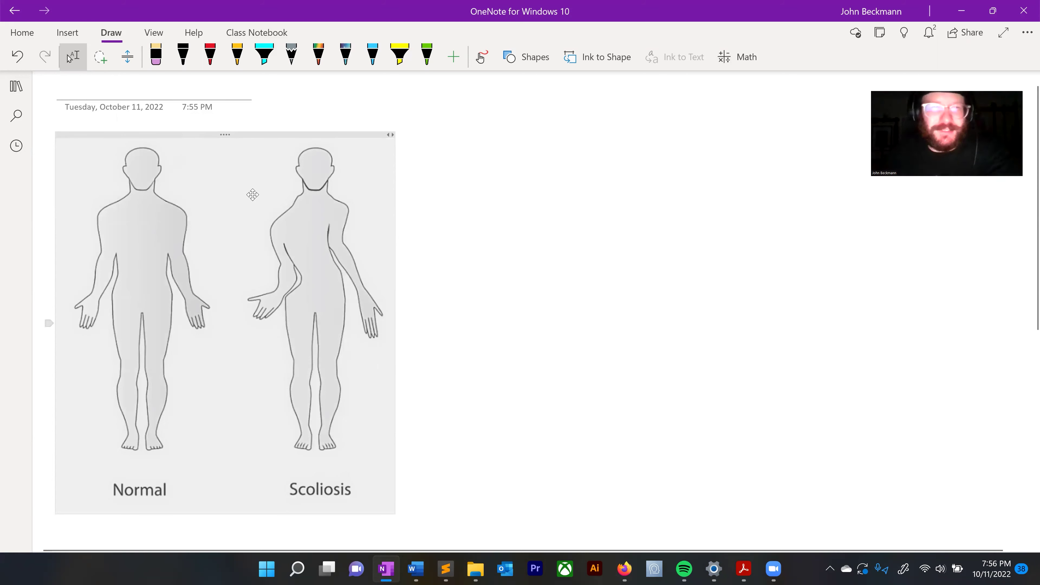
pyautogui.press('Delete')
pyautogui.click(624, 568)
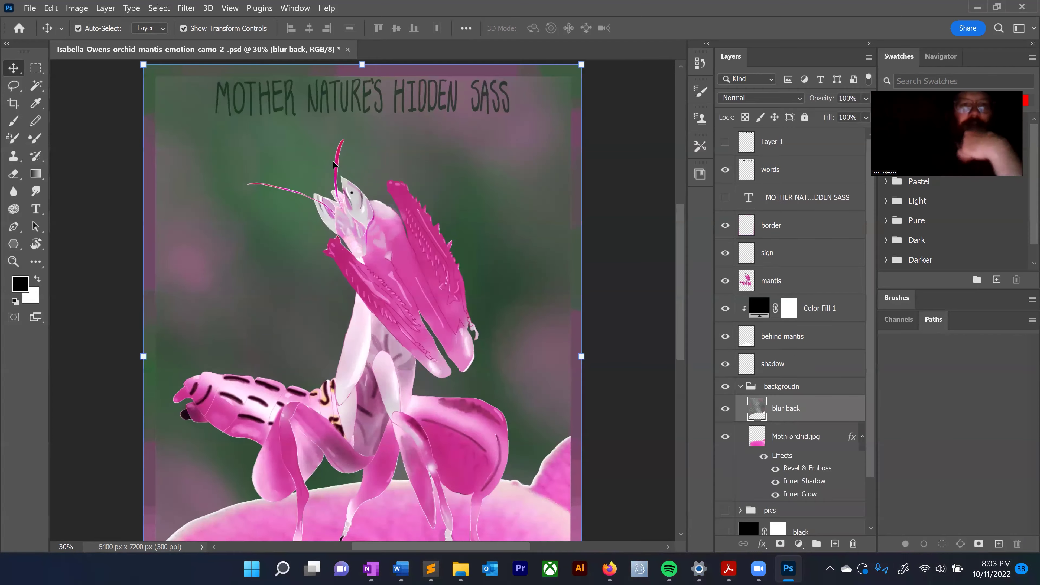
# Step: Scale up the MOTHER NATURE'S HIDDEN SASS title on the 'words' layer with Free Transform
pyautogui.scroll(1, 421, 132)
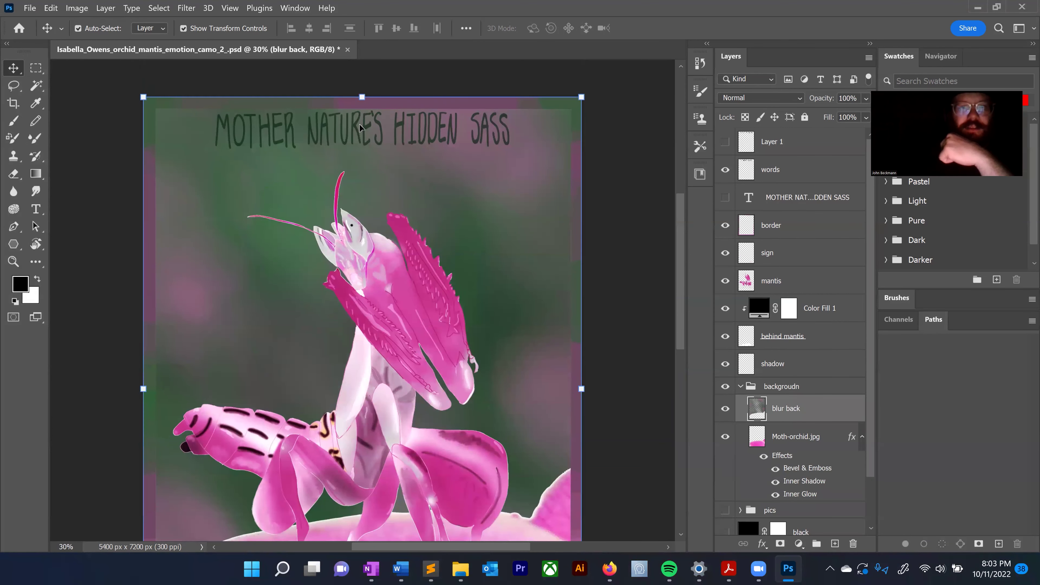
pyautogui.click(774, 172)
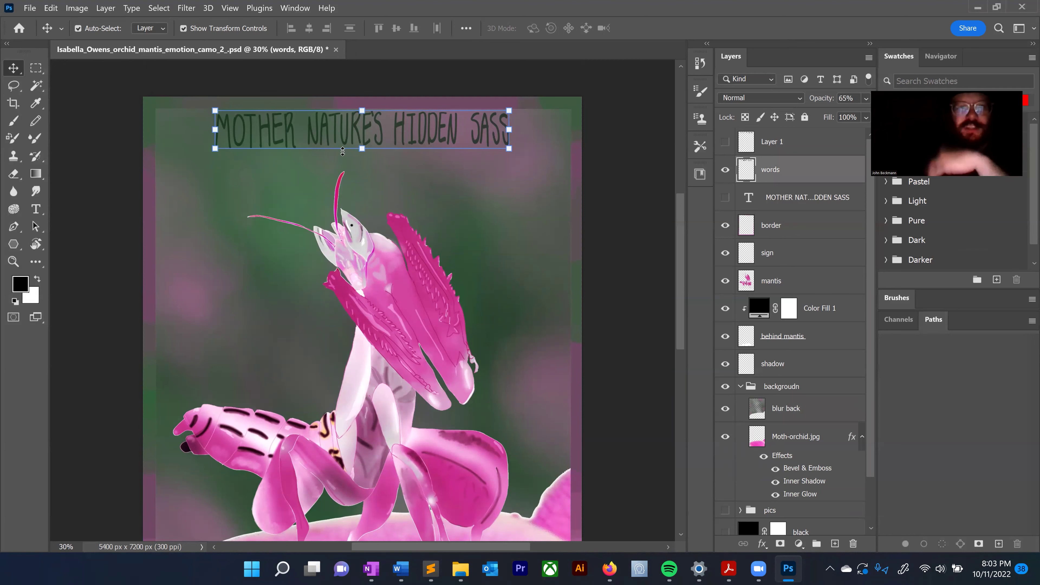
pyautogui.moveTo(362, 146)
pyautogui.mouseDown()
pyautogui.moveTo(361, 125)
pyautogui.moveTo(353, 158)
pyautogui.mouseUp()
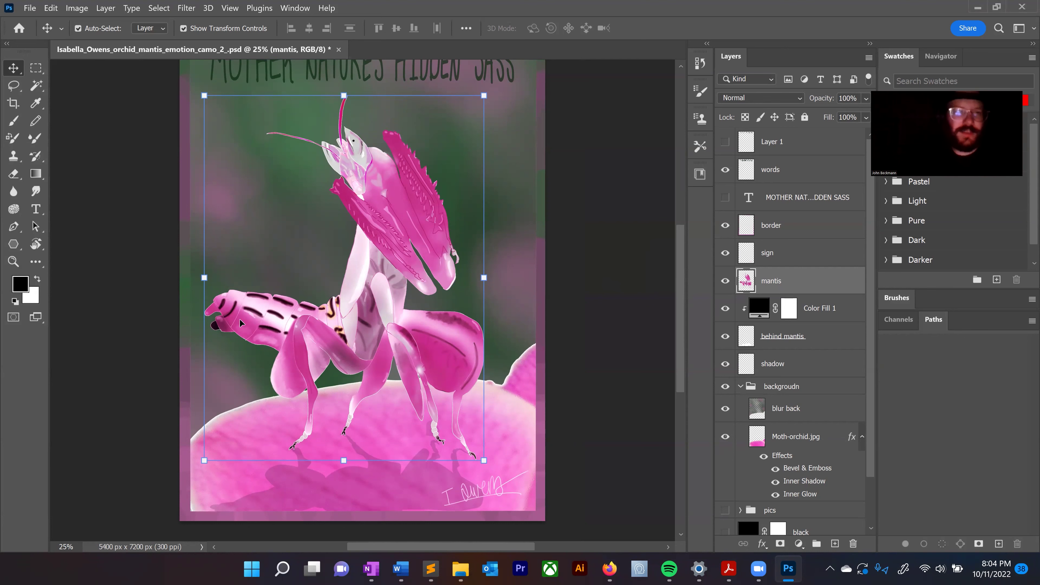
# Step: Paint soft dark shadow over the mantis abdomen stripes with the Soft Round brush
pyautogui.press('b')
pyautogui.rightClick(276, 201)
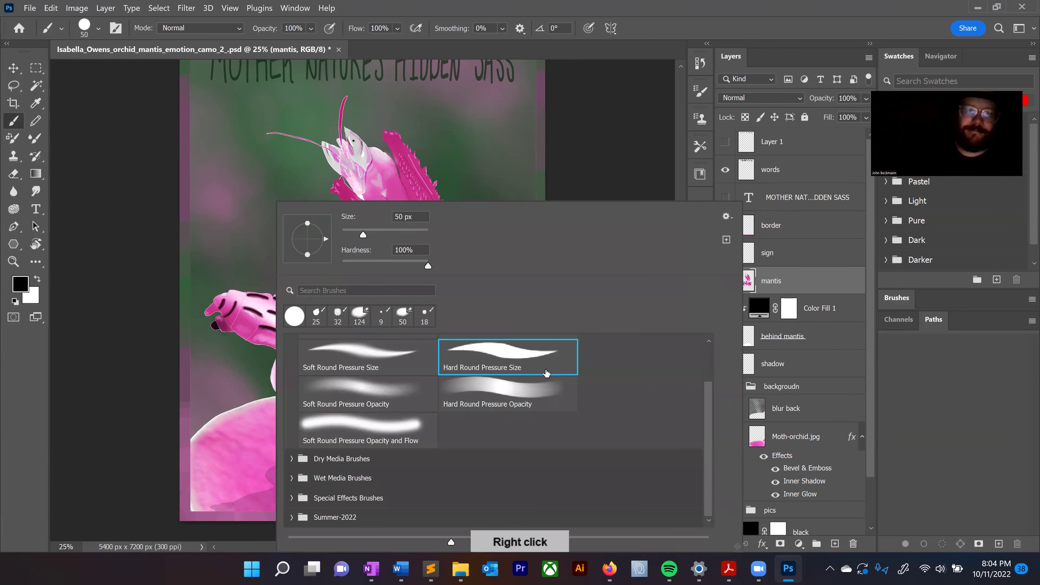
pyautogui.scroll(2, 708, 386)
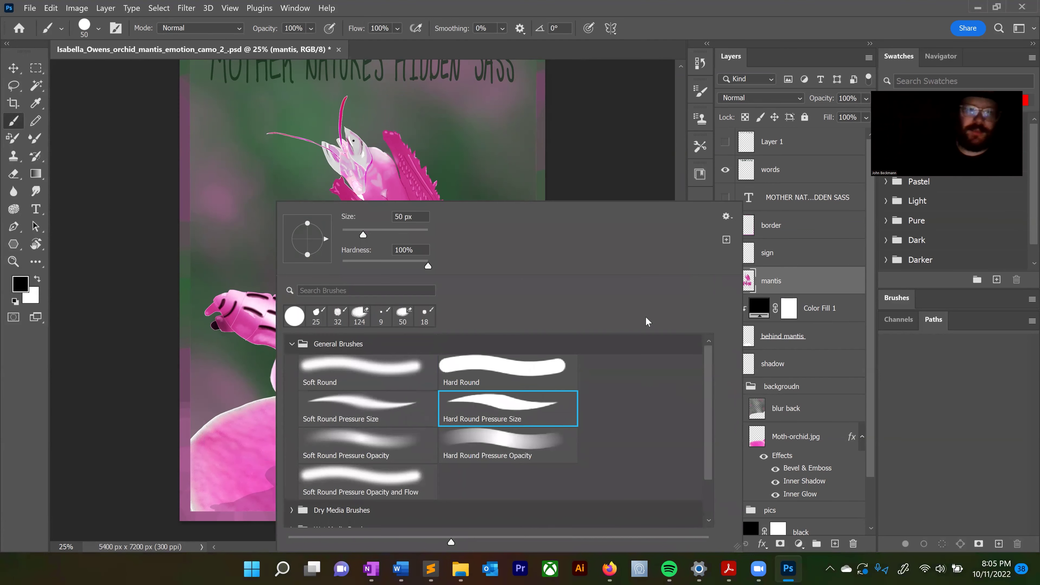
pyautogui.click(358, 370)
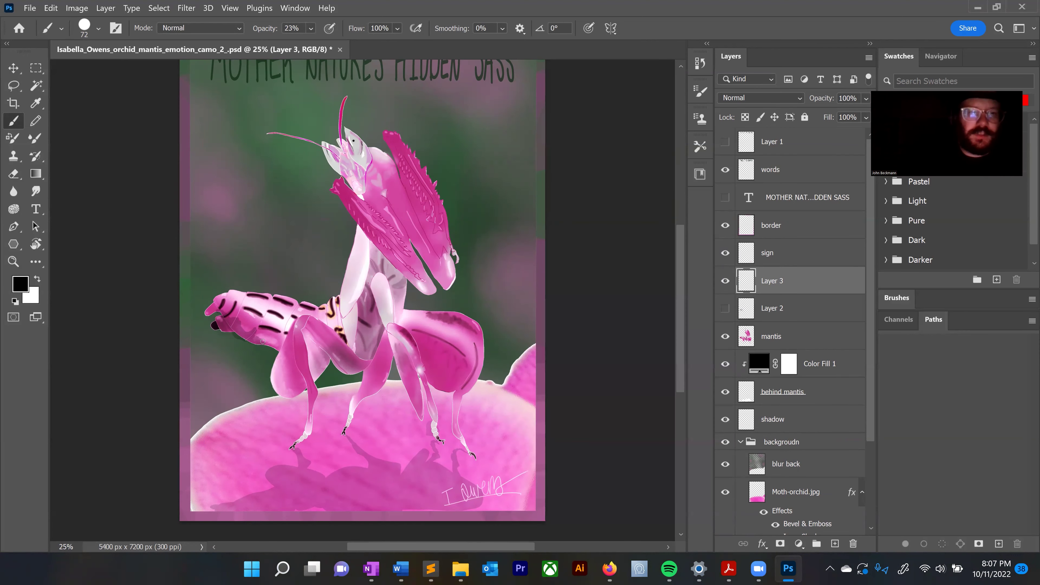
pyautogui.moveTo(279, 347)
pyautogui.mouseDown()
pyautogui.moveTo(238, 321)
pyautogui.moveTo(248, 297)
pyautogui.moveTo(232, 327)
pyautogui.moveTo(241, 307)
pyautogui.mouseUp()
# Step: Fade the abdomen shading layer to 43% opacity
pyautogui.press('e')
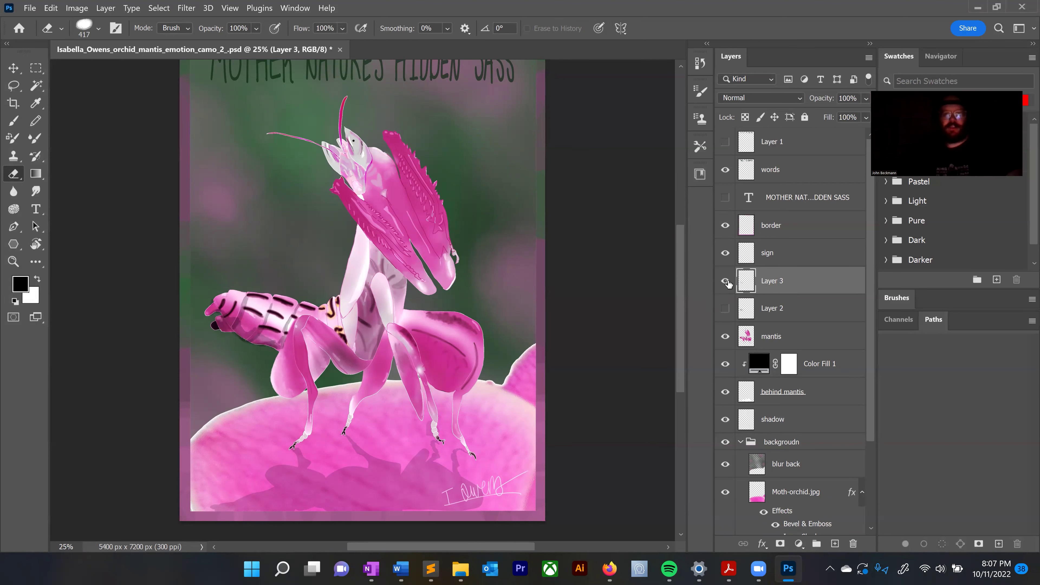
pyautogui.click(866, 98)
pyautogui.moveTo(867, 114); pyautogui.dragTo(831, 114)
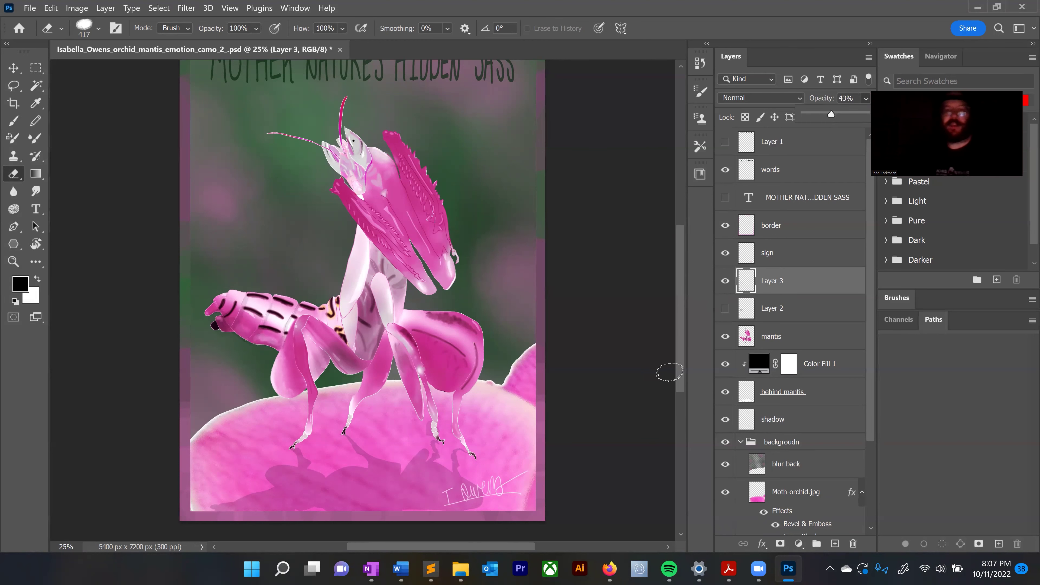
pyautogui.click(732, 280)
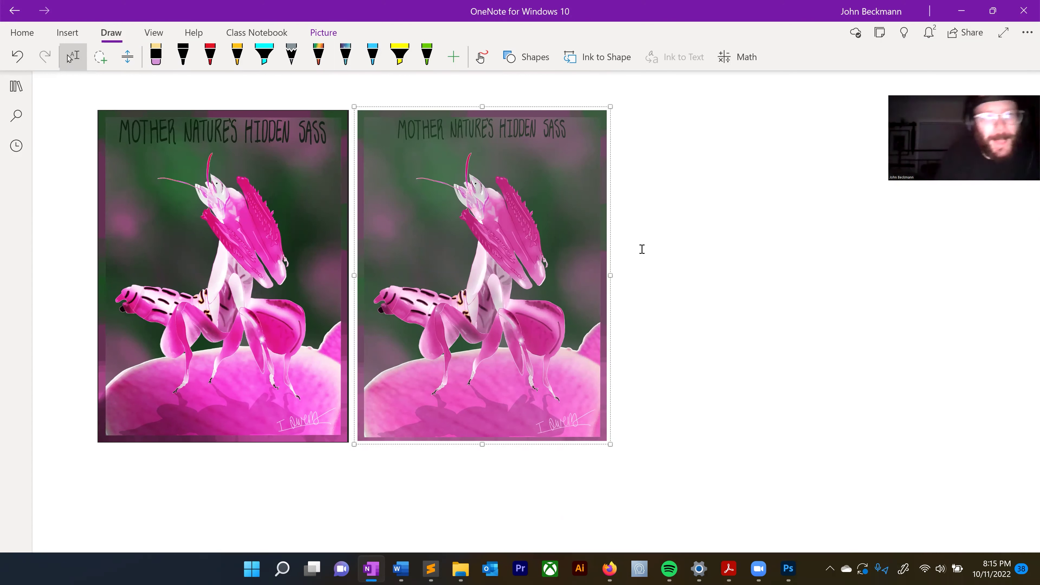
# Step: Ink a black 1 and circled 2 under the two mantis pictures, with a mark under 1
pyautogui.hotkey('alt', 'd')
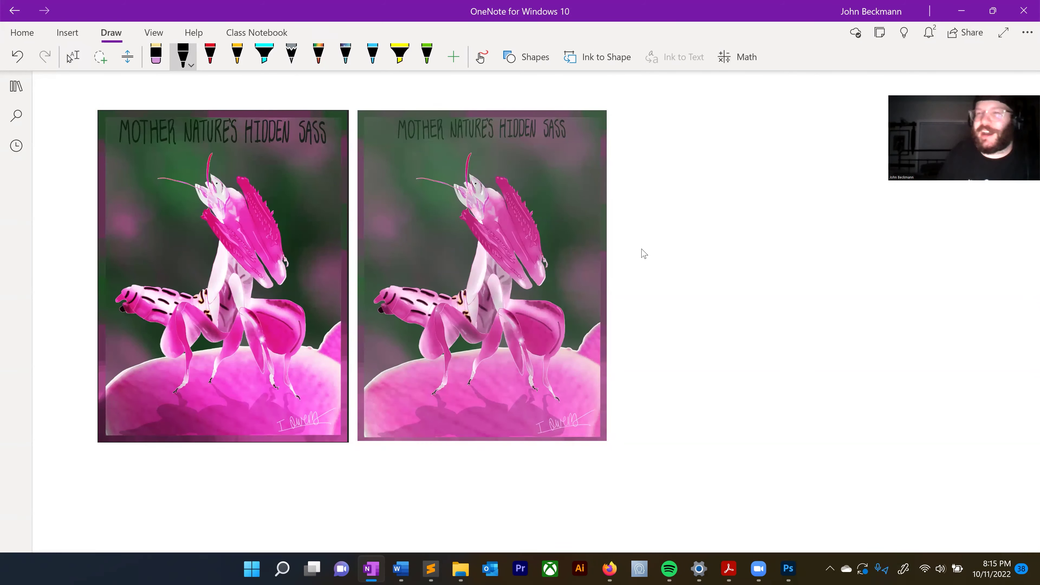
pyautogui.moveTo(225, 451)
pyautogui.mouseDown()
pyautogui.moveTo(224, 464)
pyautogui.moveTo(232, 453)
pyautogui.mouseUp()
pyautogui.moveTo(477, 453)
pyautogui.mouseDown()
pyautogui.moveTo(488, 462)
pyautogui.moveTo(489, 453)
pyautogui.mouseUp()
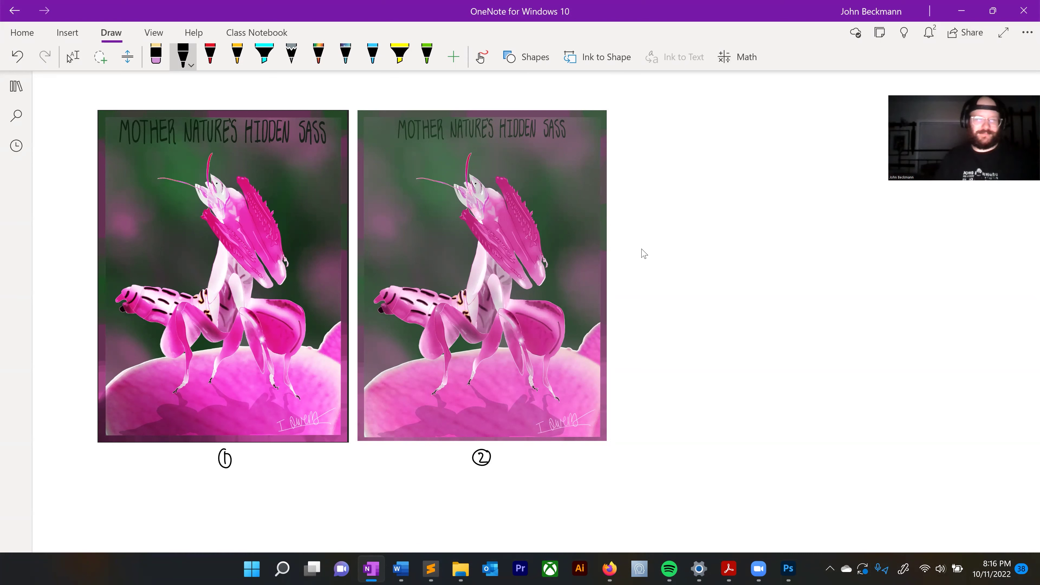
pyautogui.moveTo(216, 480); pyautogui.dragTo(229, 488)
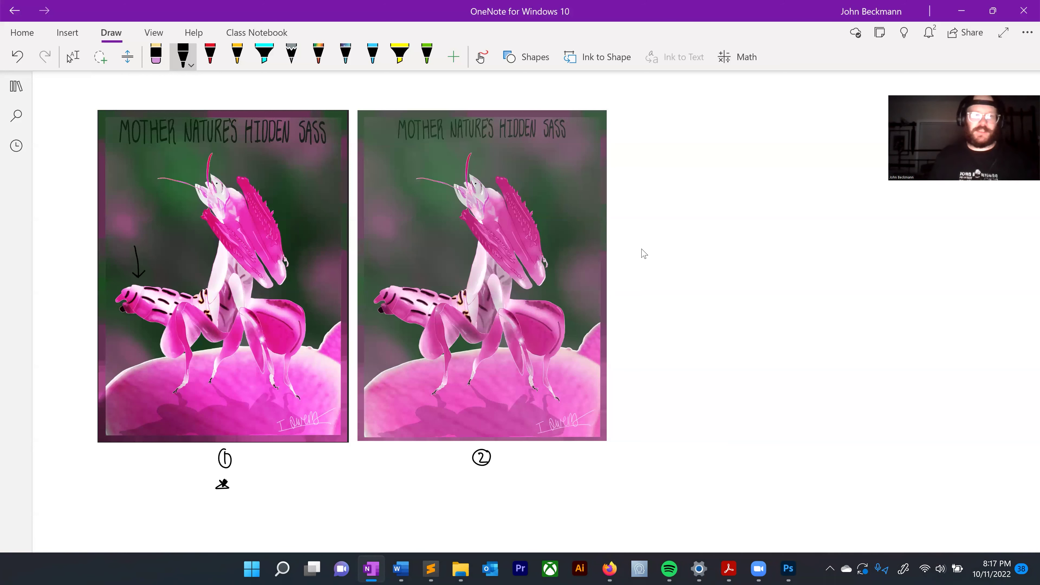
# Step: Replace the abdomen arrows with a rightward ink arrow above picture 1
pyautogui.moveTo(393, 251); pyautogui.dragTo(395, 271)
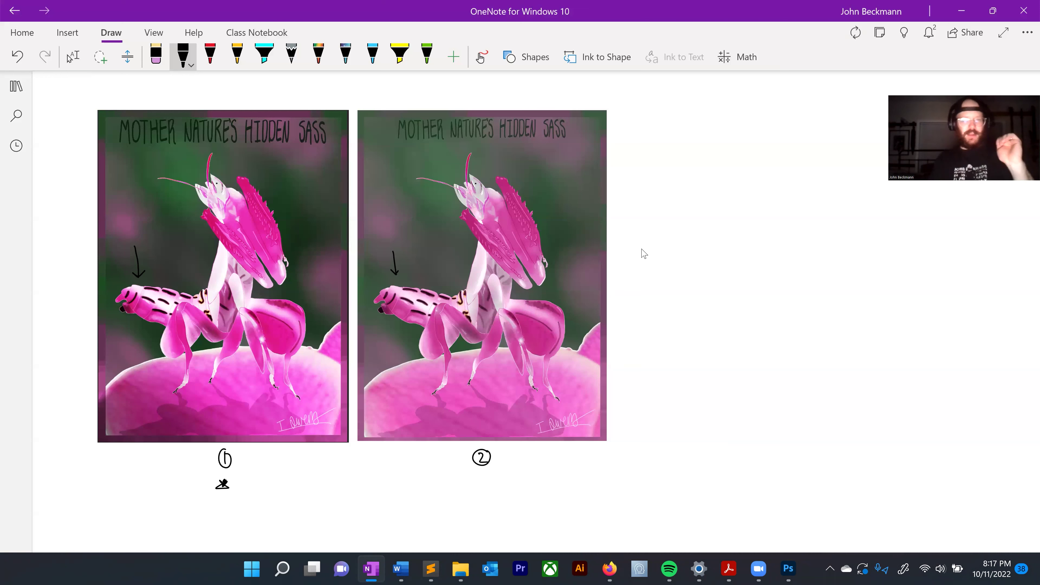
pyautogui.hotkey('ctrl', 'z')
pyautogui.hotkey('ctrl', 'z')
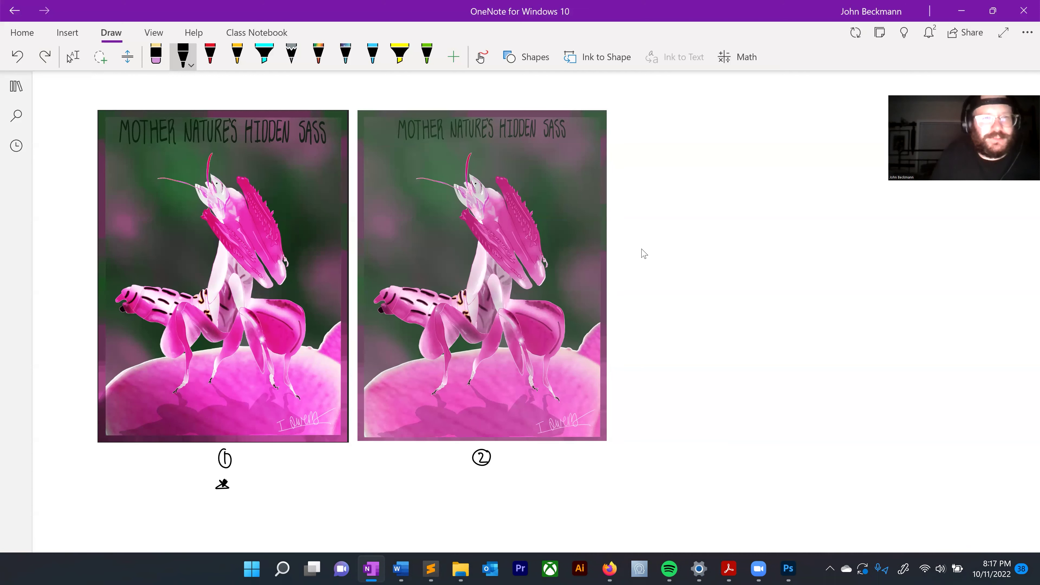
pyautogui.moveTo(176, 96); pyautogui.dragTo(302, 85)
pyautogui.moveTo(288, 80)
pyautogui.mouseDown()
pyautogui.moveTo(302, 86)
pyautogui.moveTo(292, 90)
pyautogui.mouseUp()
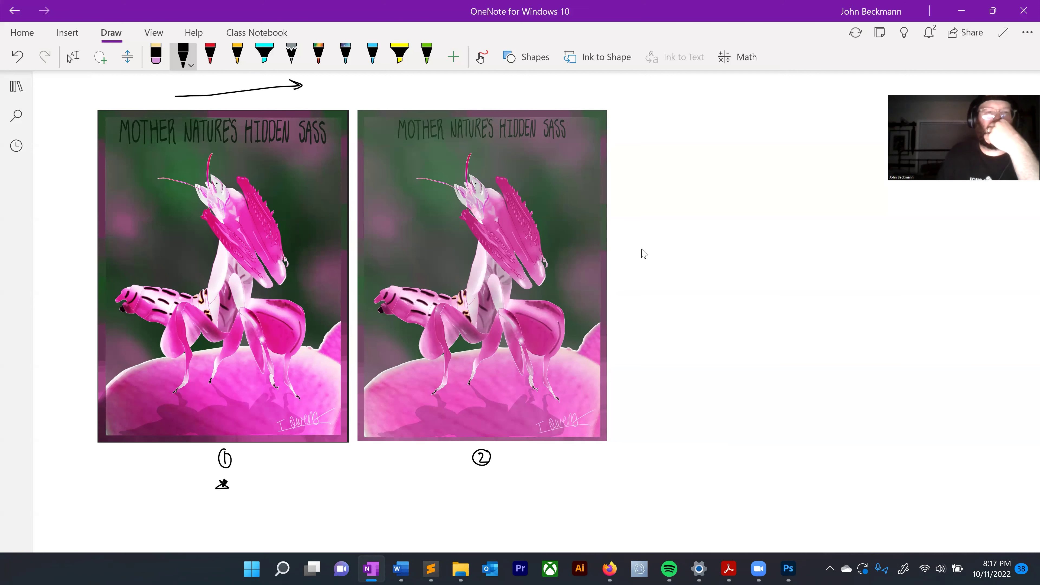
pyautogui.click(314, 79)
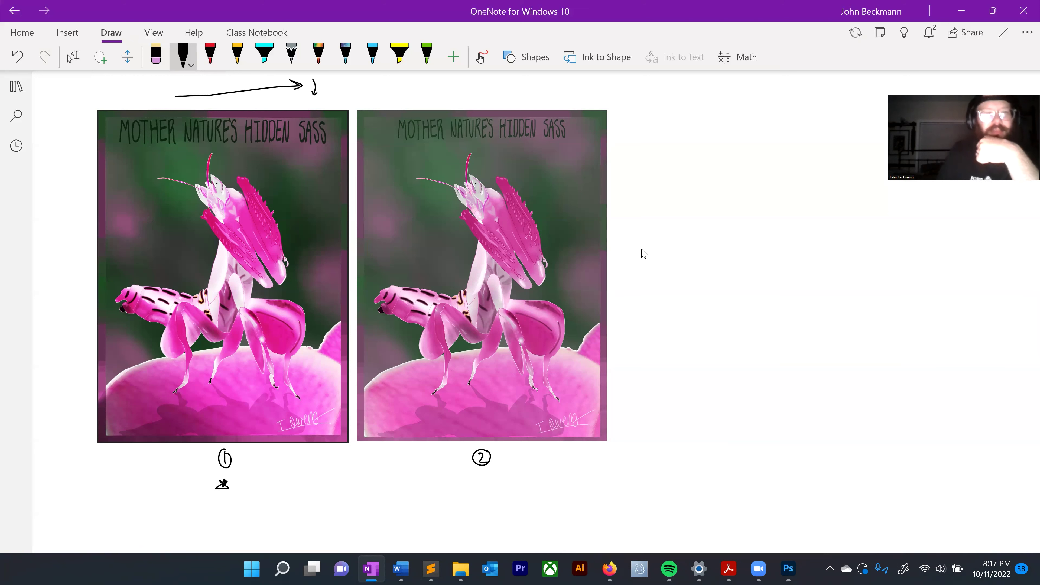
pyautogui.press('Escape')
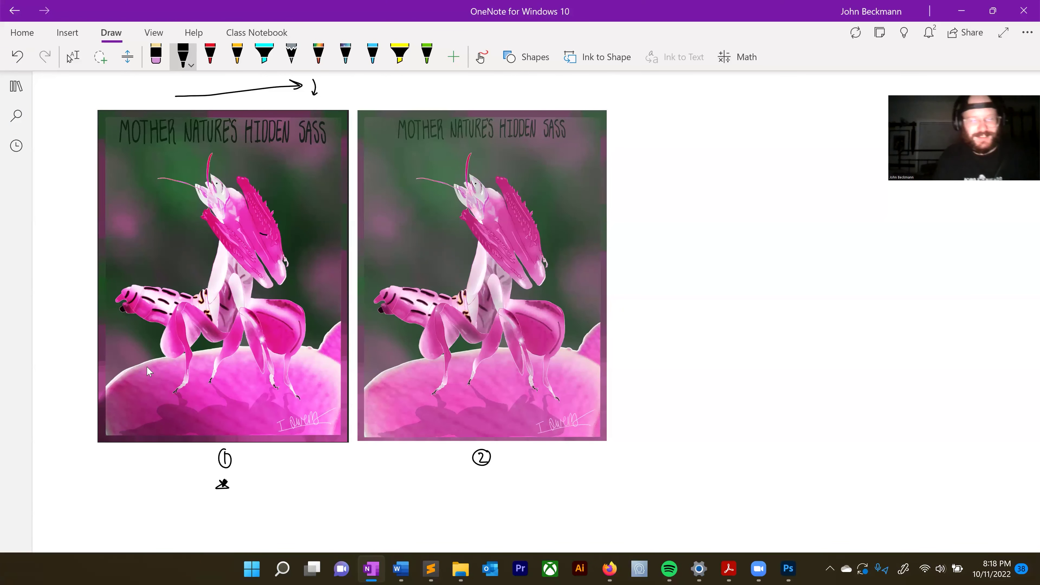
# Step: Ink 10/10 beside the second picture and #1 > #2 below it
pyautogui.hotkey('ctrl', 'z')
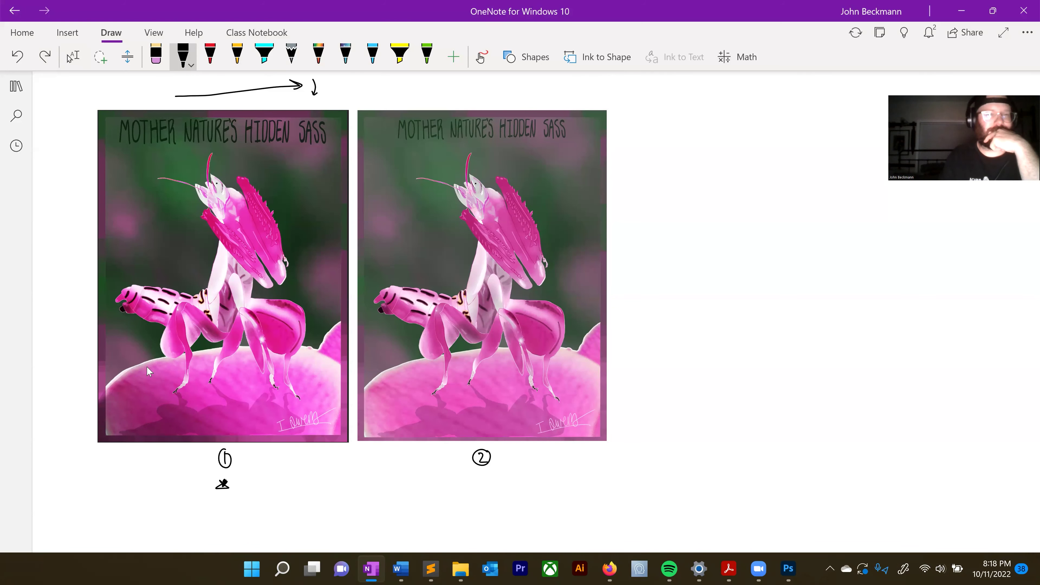
pyautogui.moveTo(668, 156); pyautogui.dragTo(667, 176)
pyautogui.moveTo(678, 158); pyautogui.dragTo(681, 176)
pyautogui.moveTo(699, 163)
pyautogui.mouseDown()
pyautogui.moveTo(699, 178)
pyautogui.moveTo(707, 162)
pyautogui.mouseUp()
pyautogui.moveTo(647, 241)
pyautogui.mouseDown()
pyautogui.moveTo(648, 259)
pyautogui.moveTo(637, 254)
pyautogui.moveTo(740, 254)
pyautogui.mouseUp()
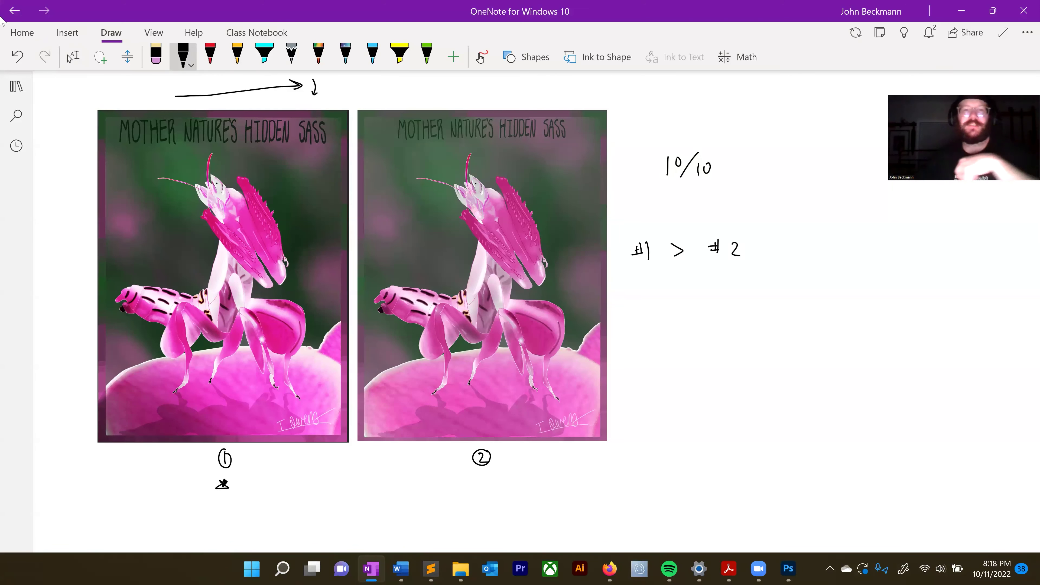
pyautogui.click(73, 56)
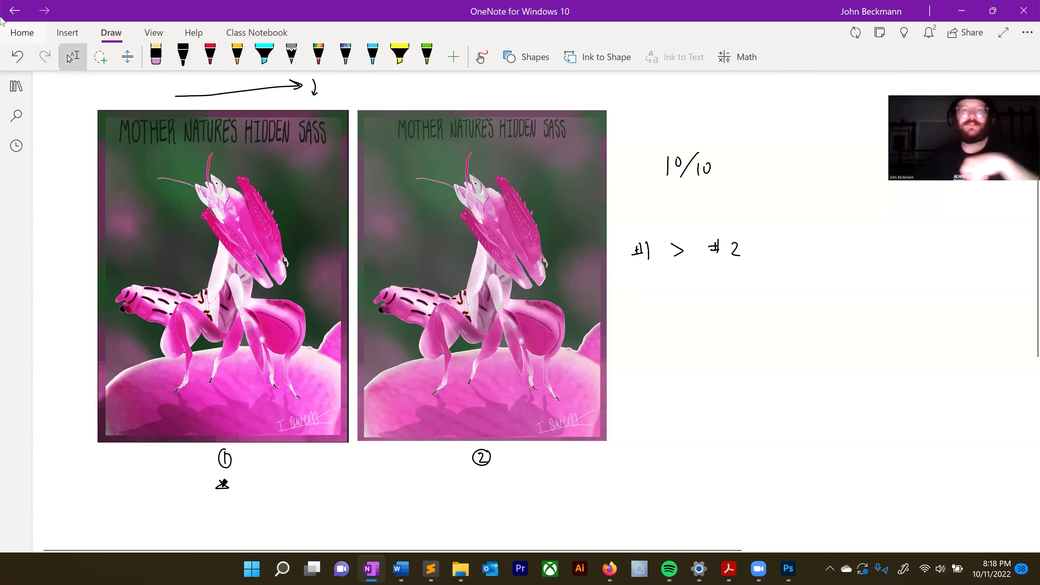
# Step: Switch through the shared files folder to the shaving-foam portrait page
pyautogui.click(610, 568)
pyautogui.press('Escape')
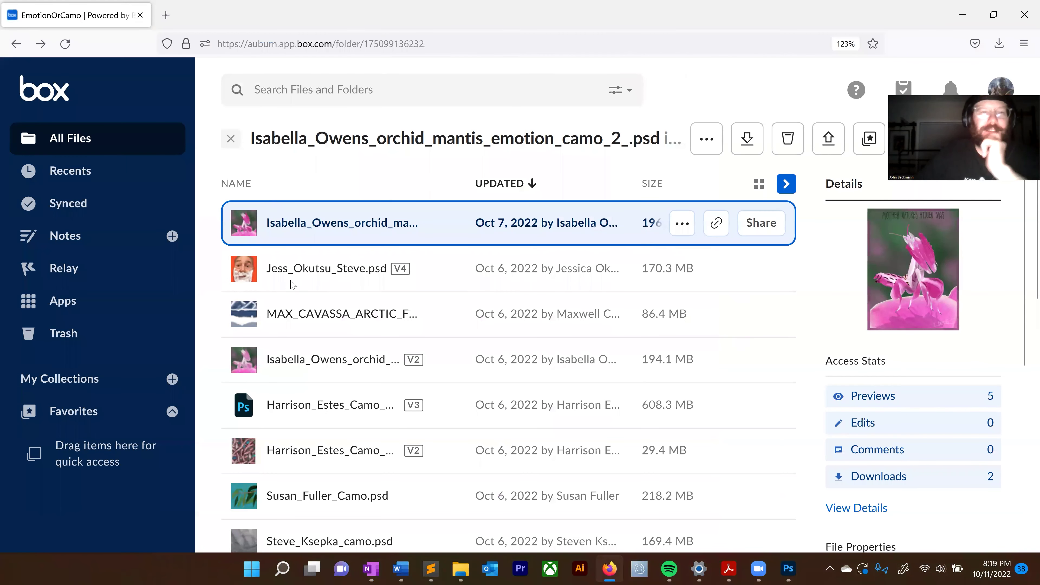
pyautogui.hotkey('alt', 'Tab')
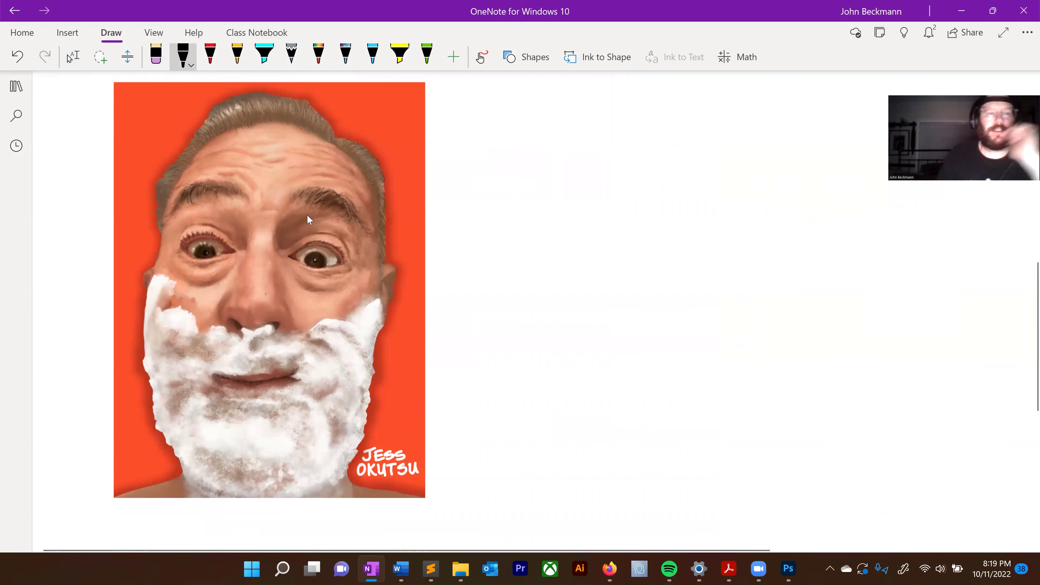
# Step: Handwrite the word 'shadow' beside the portrait
pyautogui.moveTo(477, 152)
pyautogui.mouseDown()
pyautogui.moveTo(467, 163)
pyautogui.moveTo(492, 158)
pyautogui.moveTo(500, 141)
pyautogui.moveTo(507, 153)
pyautogui.mouseUp()
pyautogui.moveTo(514, 147); pyautogui.dragTo(527, 143)
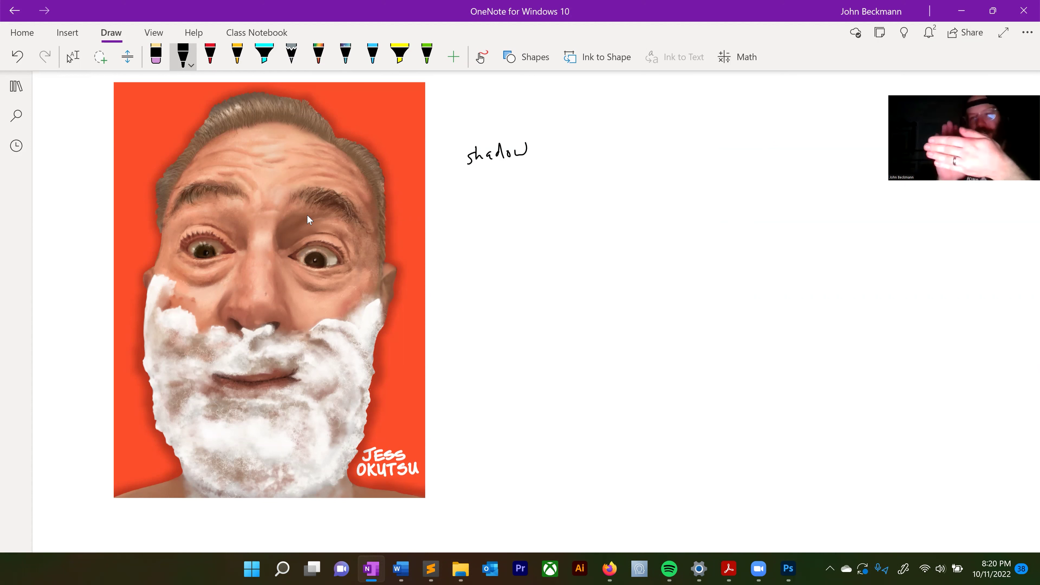
pyautogui.press('Escape')
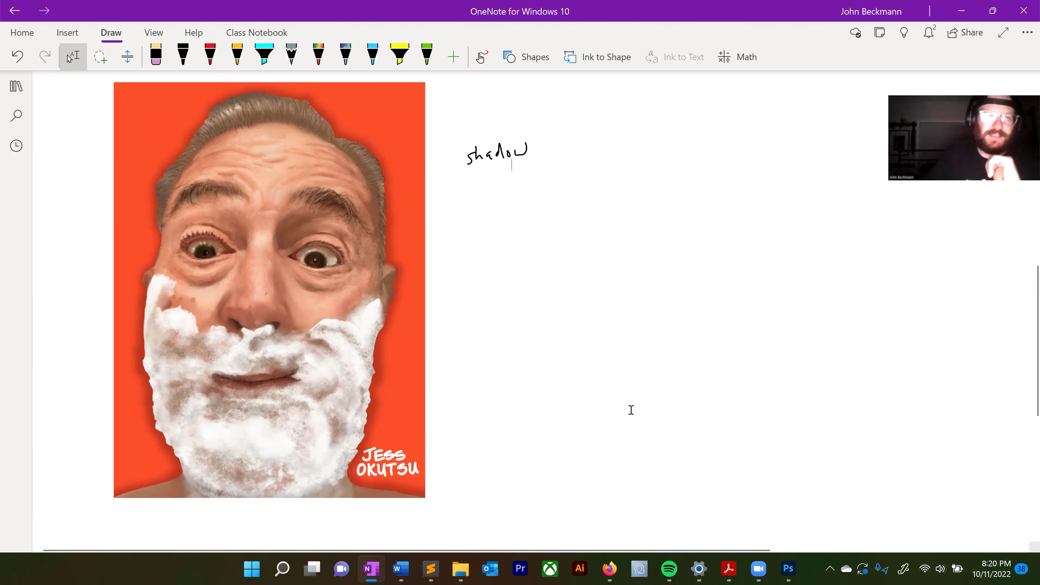
# Step: Sketch a hatched shadow outline down the portrait's left side and over the hair
pyautogui.moveTo(195, 131)
pyautogui.mouseDown()
pyautogui.moveTo(124, 87)
pyautogui.moveTo(100, 88)
pyautogui.moveTo(61, 110)
pyautogui.moveTo(48, 134)
pyautogui.moveTo(43, 167)
pyautogui.moveTo(61, 212)
pyautogui.moveTo(49, 307)
pyautogui.moveTo(70, 439)
pyautogui.moveTo(32, 490)
pyautogui.mouseUp()
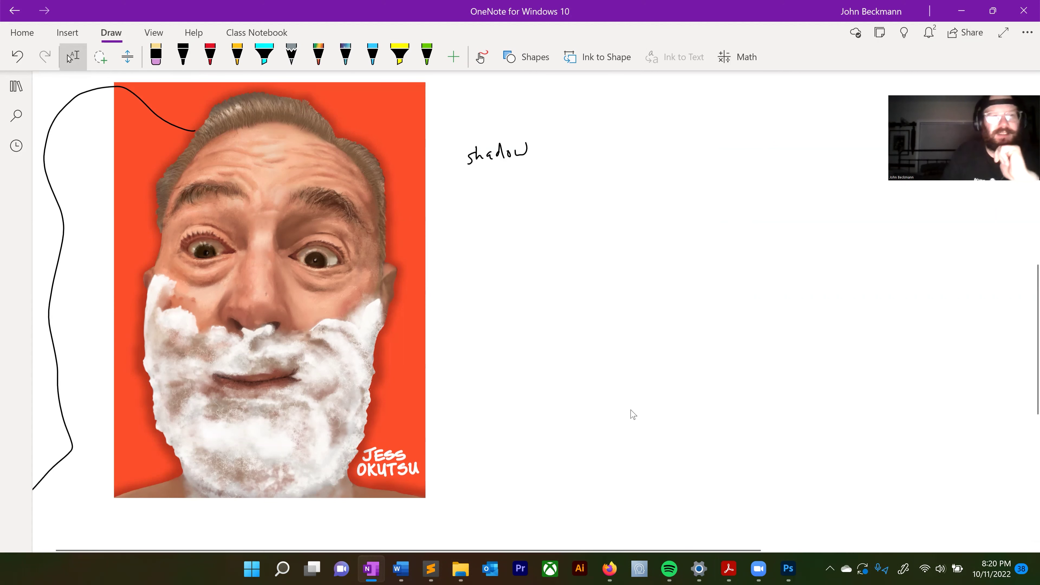
pyautogui.moveTo(63, 112); pyautogui.dragTo(135, 117)
pyautogui.moveTo(66, 107)
pyautogui.mouseDown()
pyautogui.moveTo(133, 87)
pyautogui.moveTo(197, 114)
pyautogui.mouseUp()
pyautogui.moveTo(150, 90); pyautogui.dragTo(203, 107)
pyautogui.moveTo(119, 100)
pyautogui.mouseDown()
pyautogui.moveTo(165, 105)
pyautogui.moveTo(109, 145)
pyautogui.moveTo(95, 172)
pyautogui.moveTo(87, 488)
pyautogui.mouseUp()
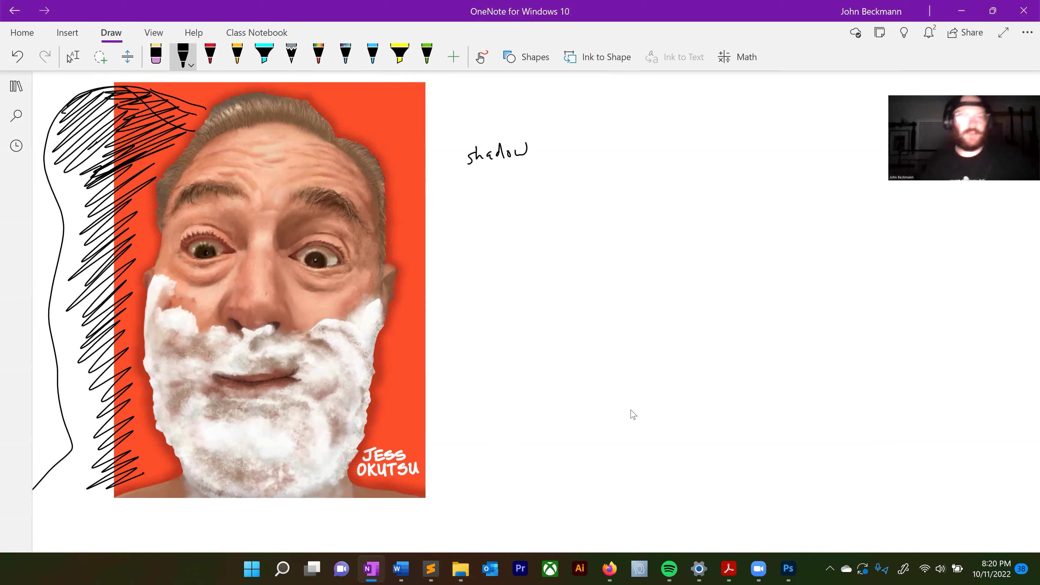
pyautogui.press('Escape')
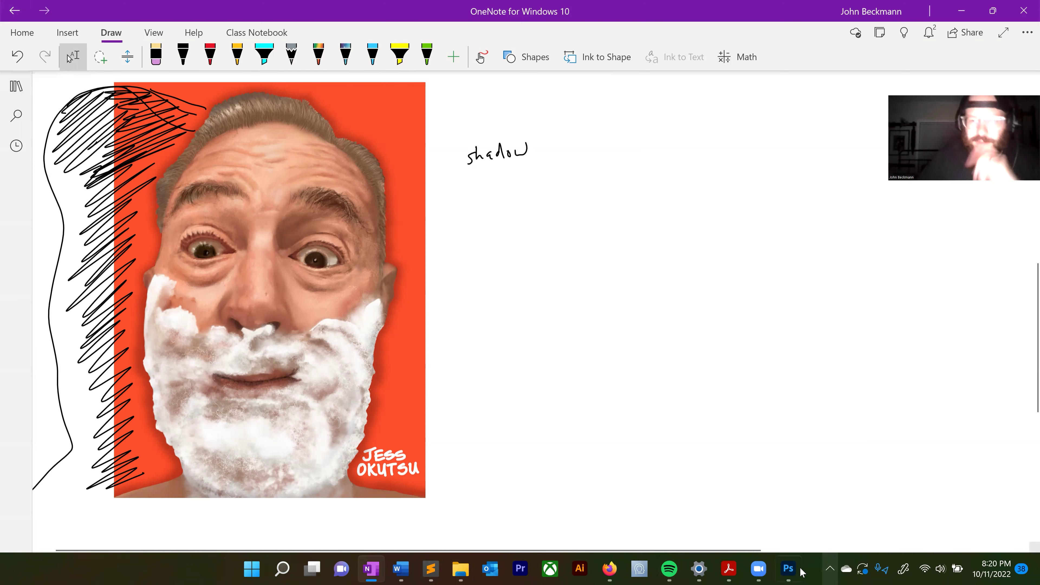
# Step: Open the portrait file in Photoshop and toggle the face layer to compare
pyautogui.click(609, 571)
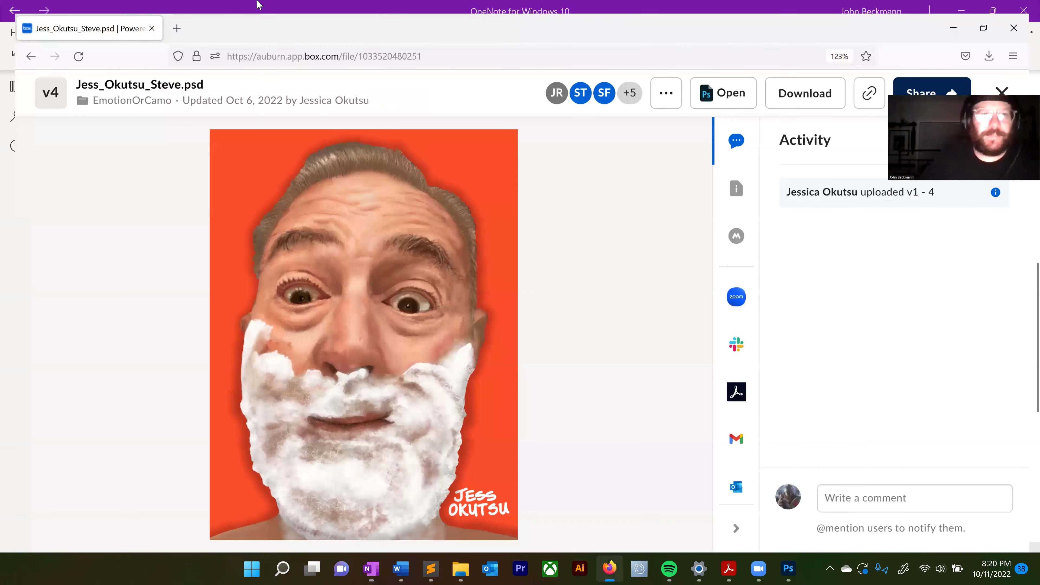
pyautogui.hotkey('alt', 'Tab')
pyautogui.click(725, 142)
pyautogui.click(725, 143)
pyautogui.click(724, 143)
pyautogui.click(724, 142)
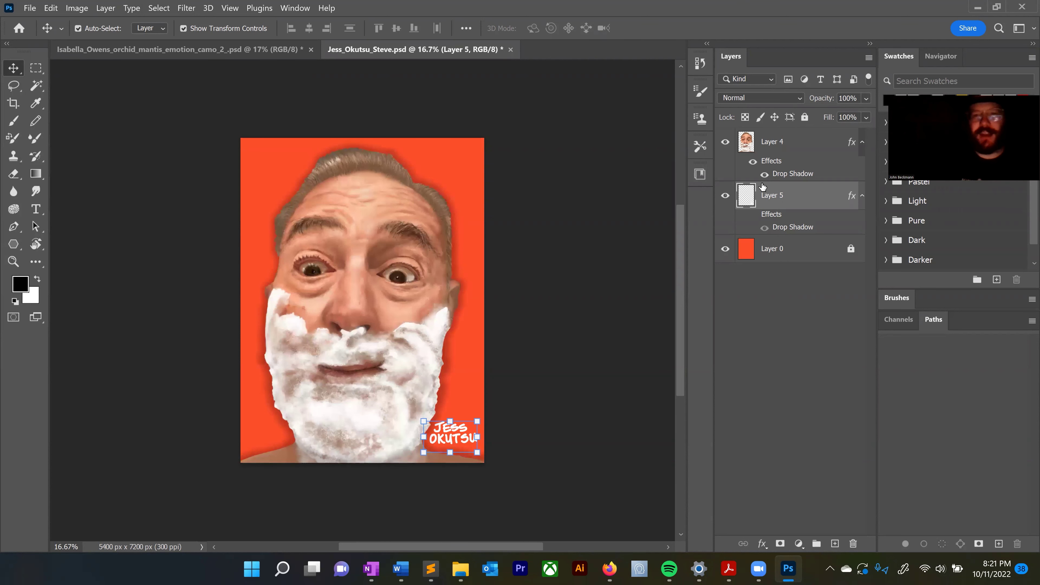
# Step: Compare the face layer with and without its drop shadow, then turn its effects off
pyautogui.click(724, 143)
pyautogui.click(724, 143)
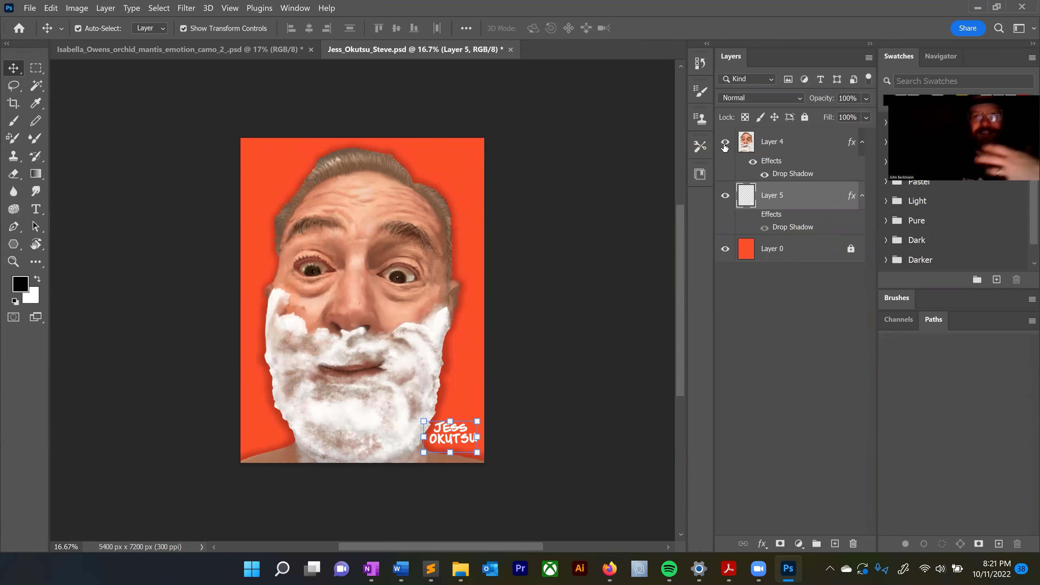
pyautogui.click(765, 175)
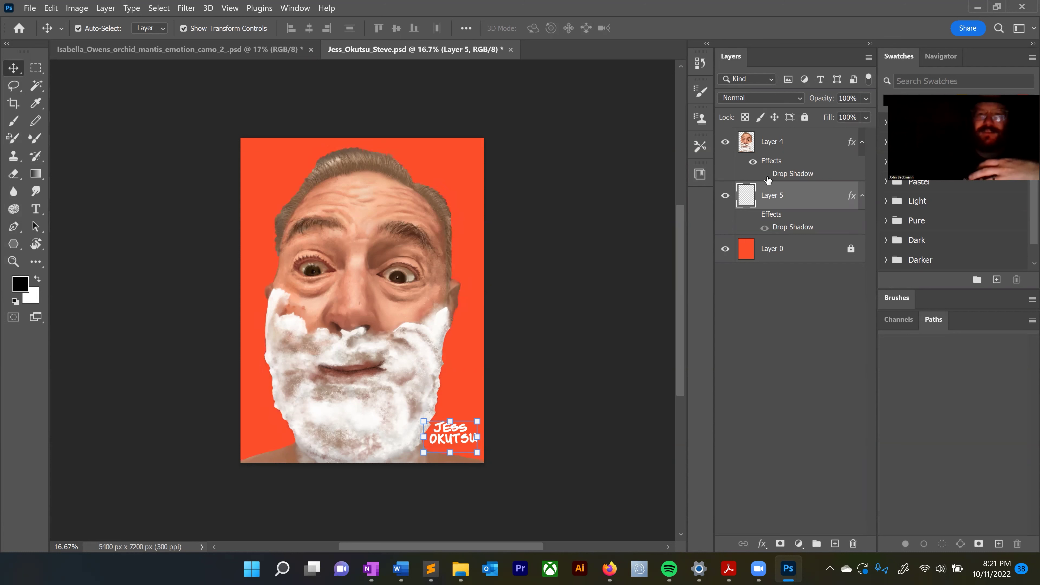
pyautogui.click(765, 175)
pyautogui.click(765, 175)
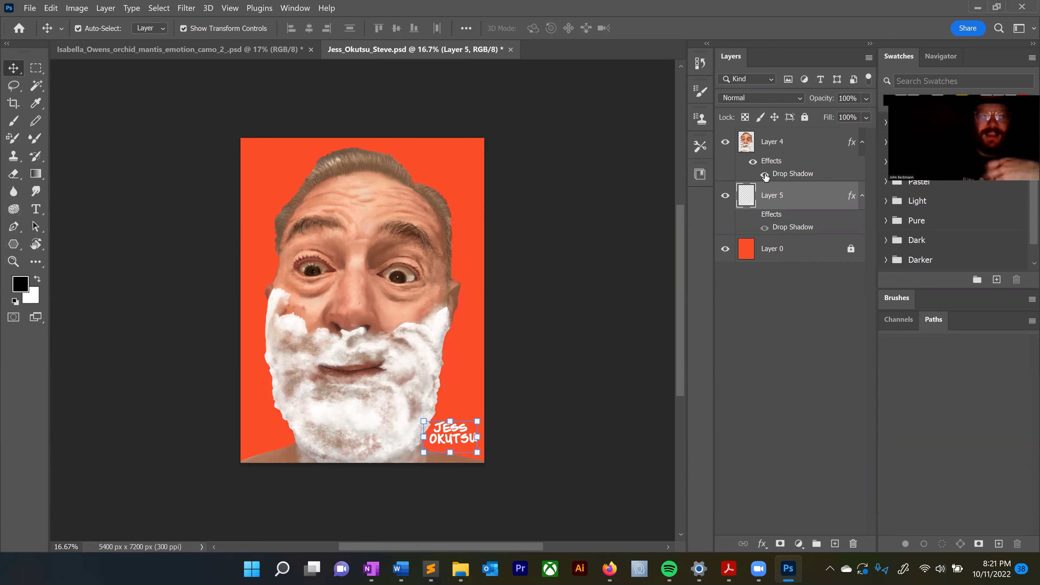
pyautogui.click(765, 175)
pyautogui.click(765, 175)
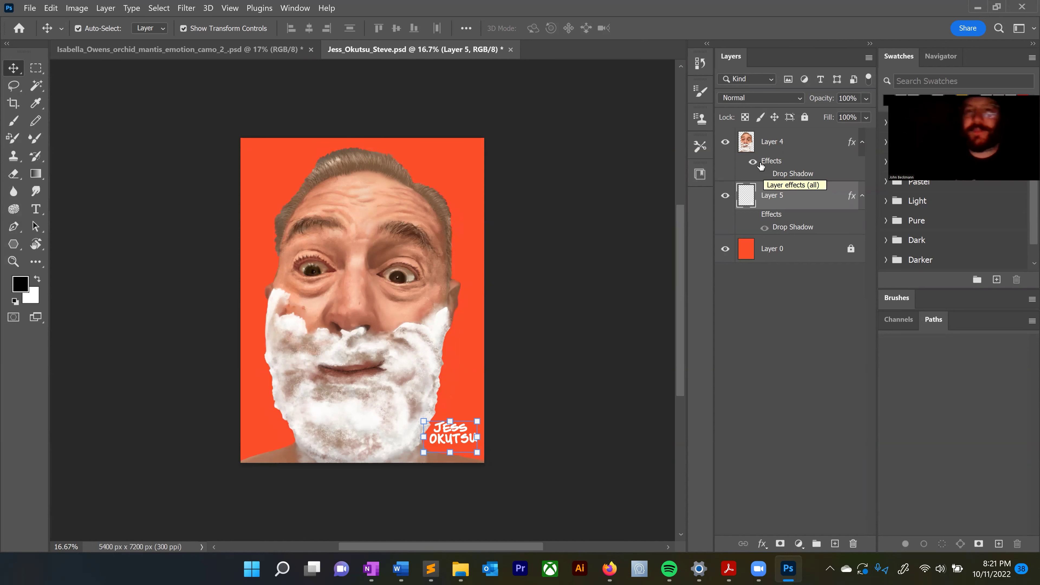
pyautogui.click(753, 161)
# Step: Add a new layer and paint a large soft black shadow down the left side
pyautogui.click(105, 8)
pyautogui.moveTo(120, 18)
pyautogui.click(268, 18)
pyautogui.press('b')
pyautogui.rightClick(285, 196)
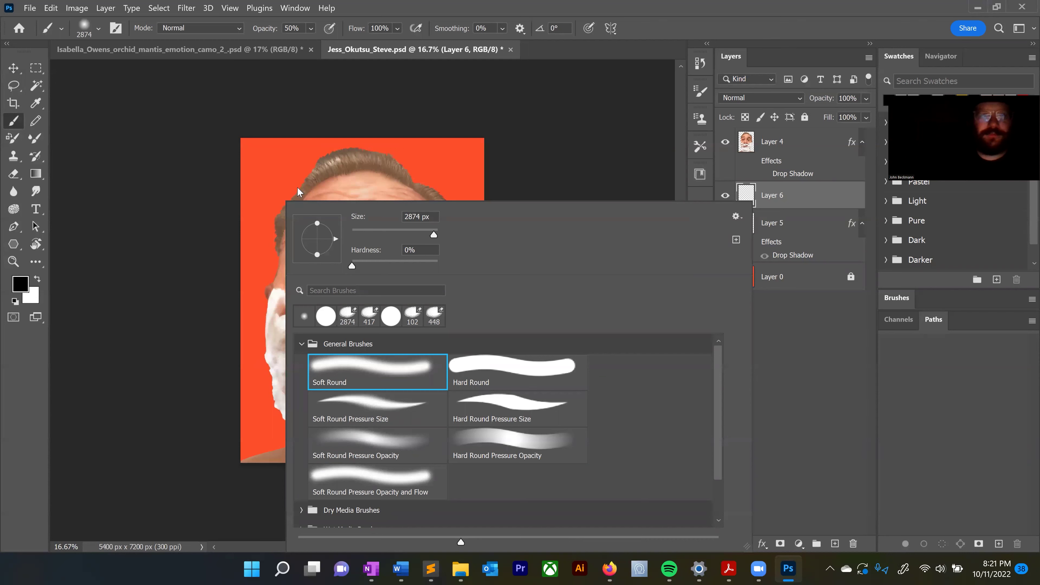
pyautogui.moveTo(245, 229); pyautogui.dragTo(245, 450)
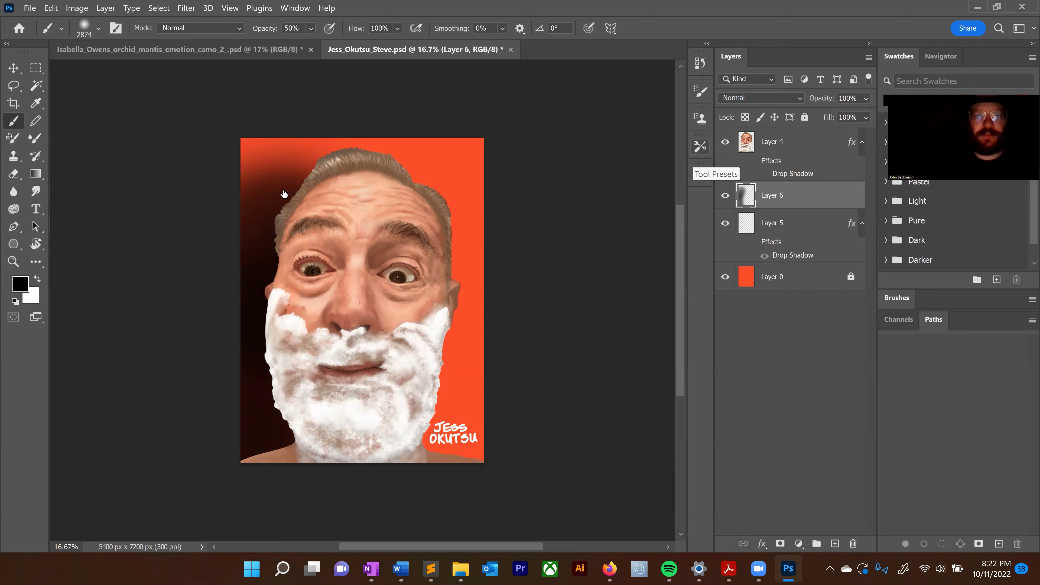
# Step: Darken the top-left corner on Layer 6 and toggle the layer to compare
pyautogui.moveTo(282, 193)
pyautogui.mouseDown()
pyautogui.moveTo(258, 224)
pyautogui.moveTo(264, 192)
pyautogui.moveTo(287, 167)
pyautogui.moveTo(307, 174)
pyautogui.moveTo(248, 253)
pyautogui.mouseUp()
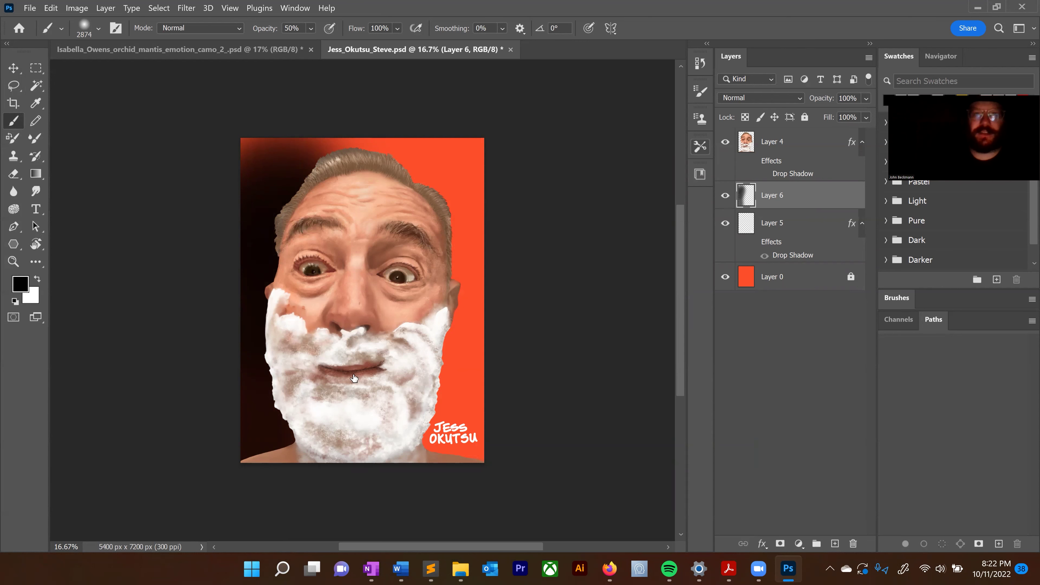
pyautogui.click(725, 197)
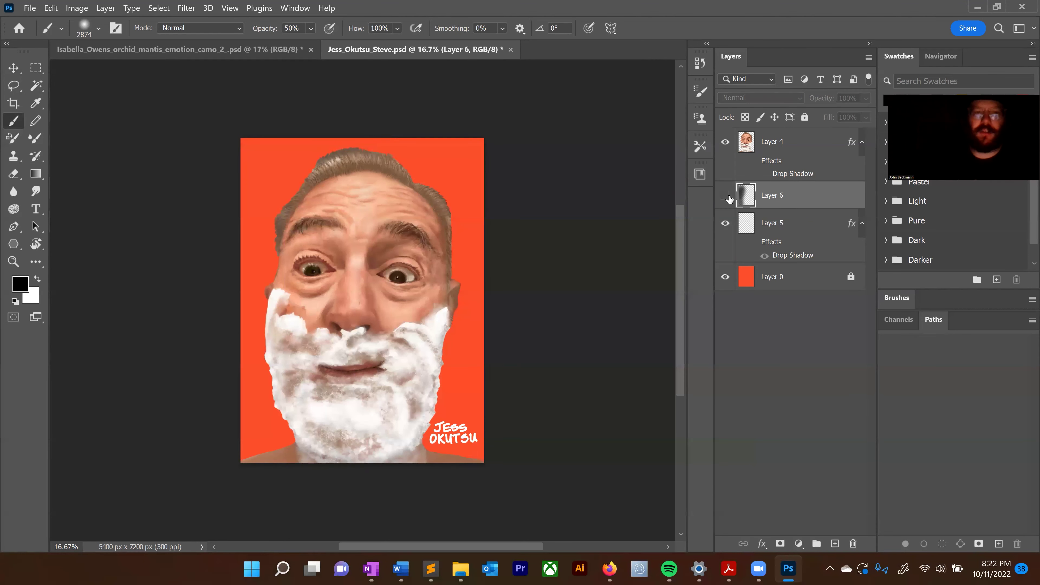
pyautogui.click(725, 196)
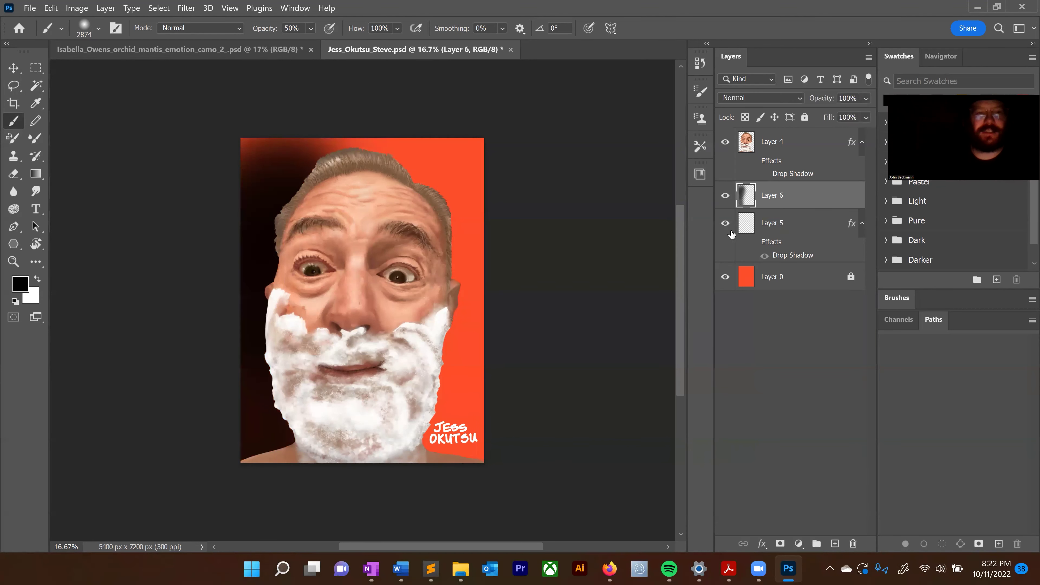
# Step: Create Layer 7 and move it to the top of the layer stack
pyautogui.click(105, 7)
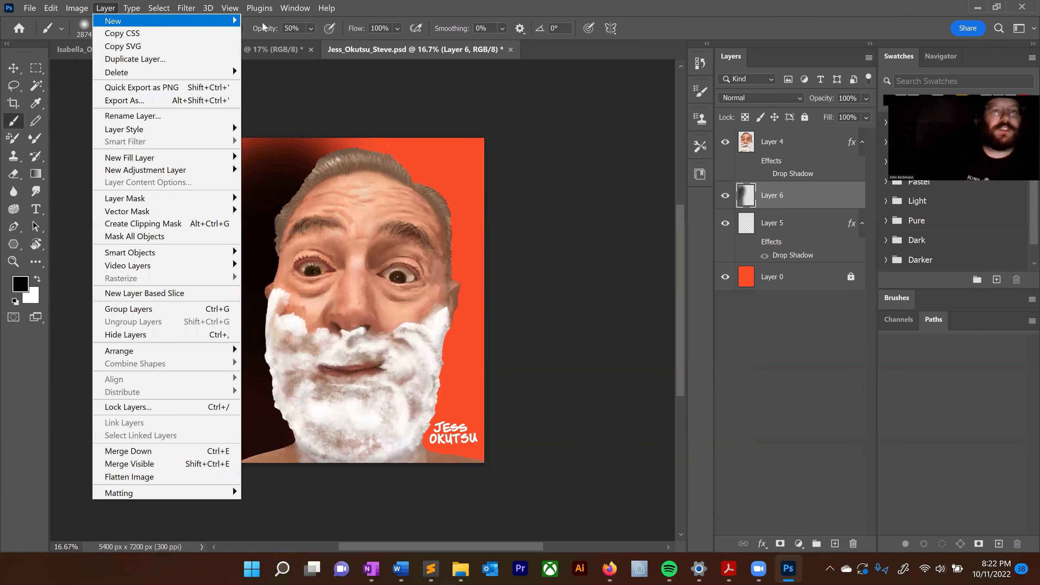
pyautogui.moveTo(172, 19)
pyautogui.click(270, 20)
pyautogui.click(629, 161)
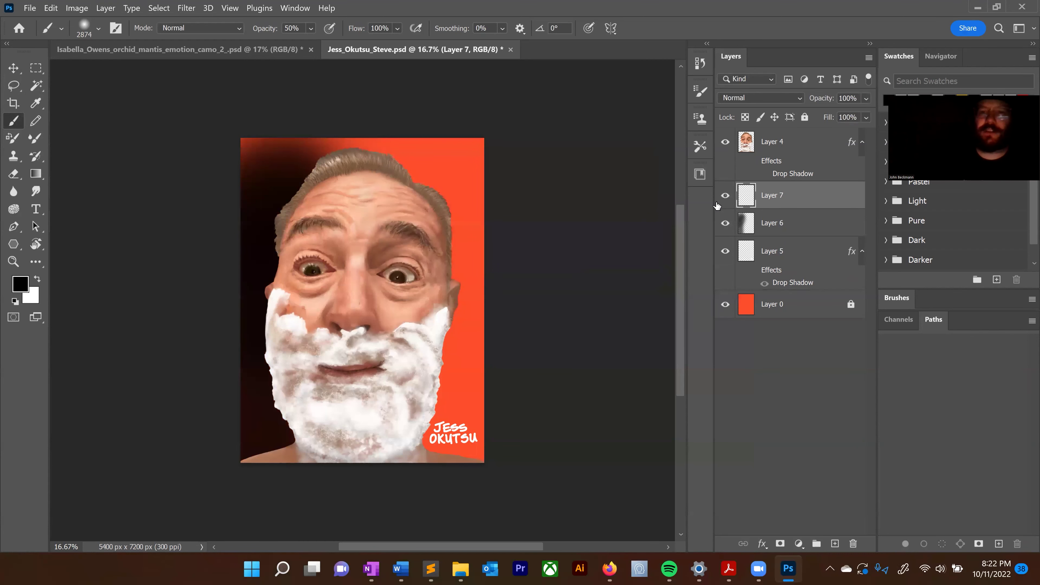
pyautogui.moveTo(722, 207); pyautogui.dragTo(780, 130)
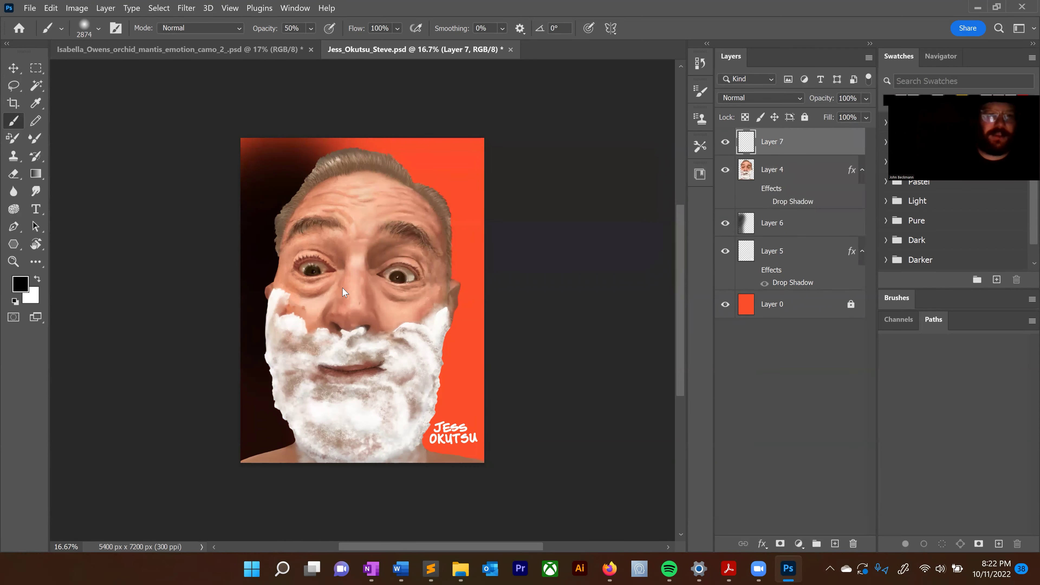
# Step: Set the brush to 495 px and paint dark over the hair edge by the forehead
pyautogui.rightClick(359, 259)
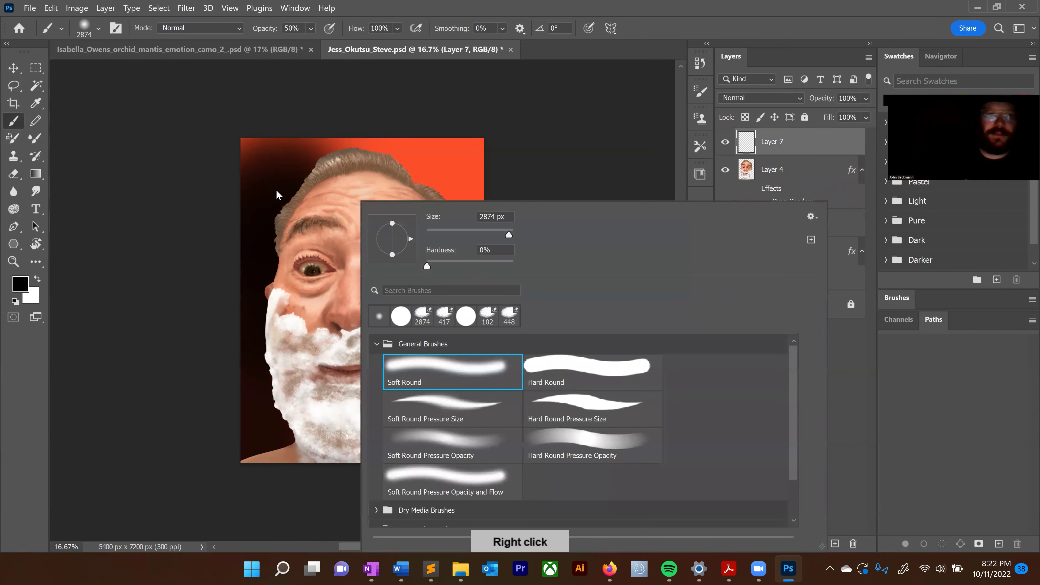
pyautogui.click(440, 229)
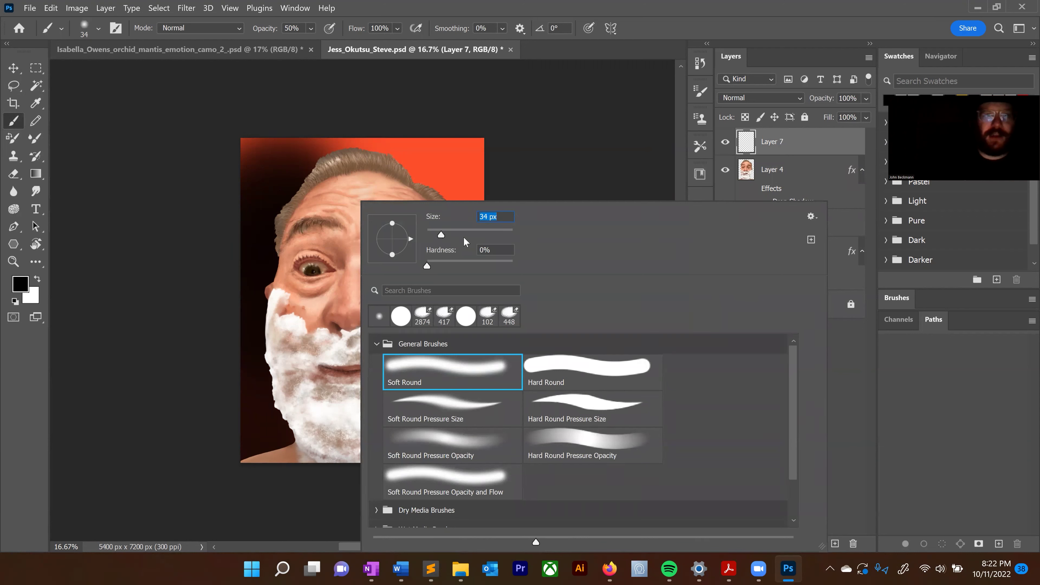
pyautogui.click(471, 229)
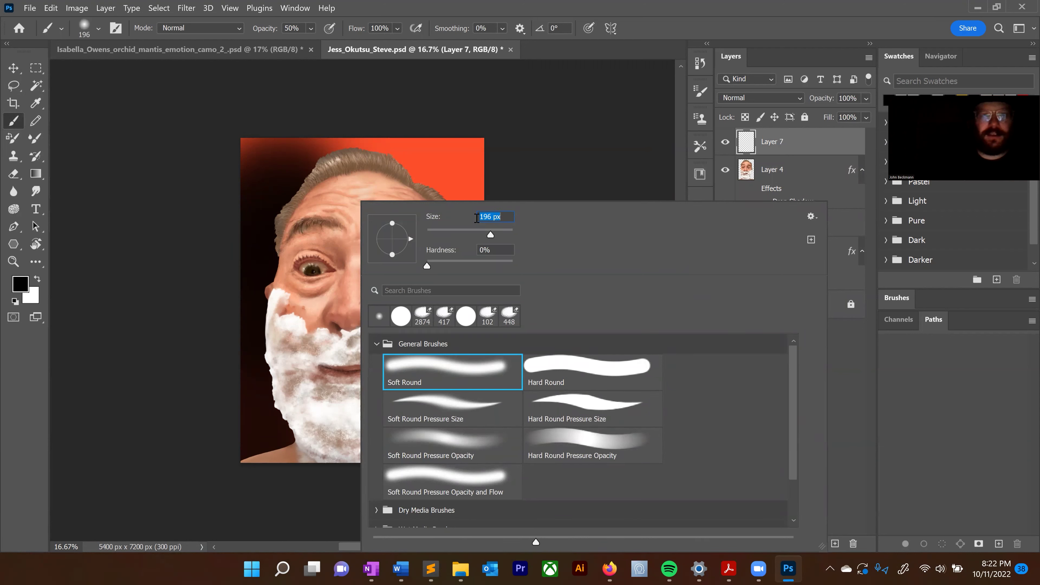
pyautogui.click(503, 230)
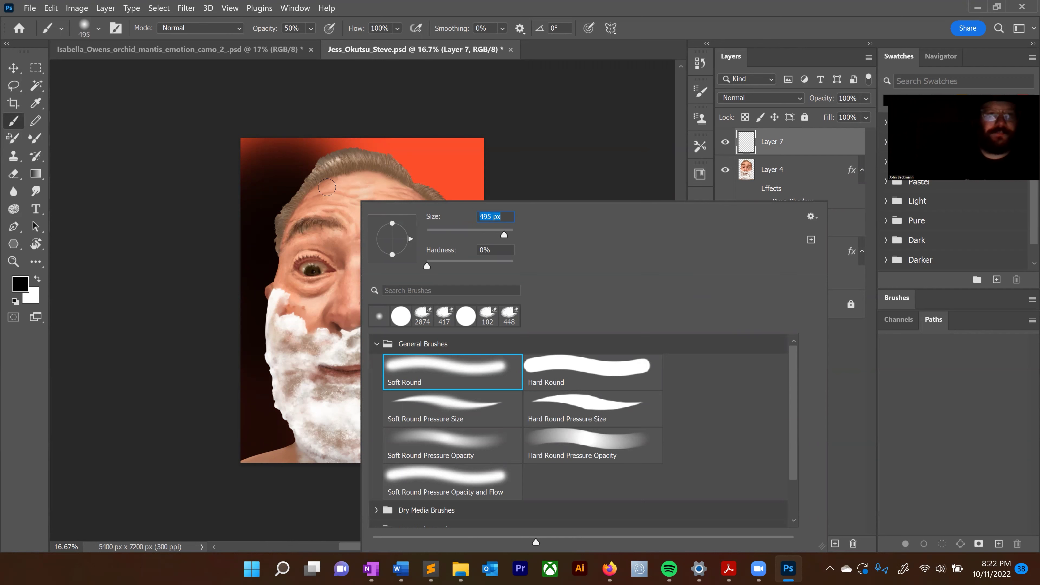
pyautogui.click(310, 176)
pyautogui.moveTo(273, 215)
pyautogui.mouseDown()
pyautogui.moveTo(294, 204)
pyautogui.moveTo(261, 302)
pyautogui.mouseUp()
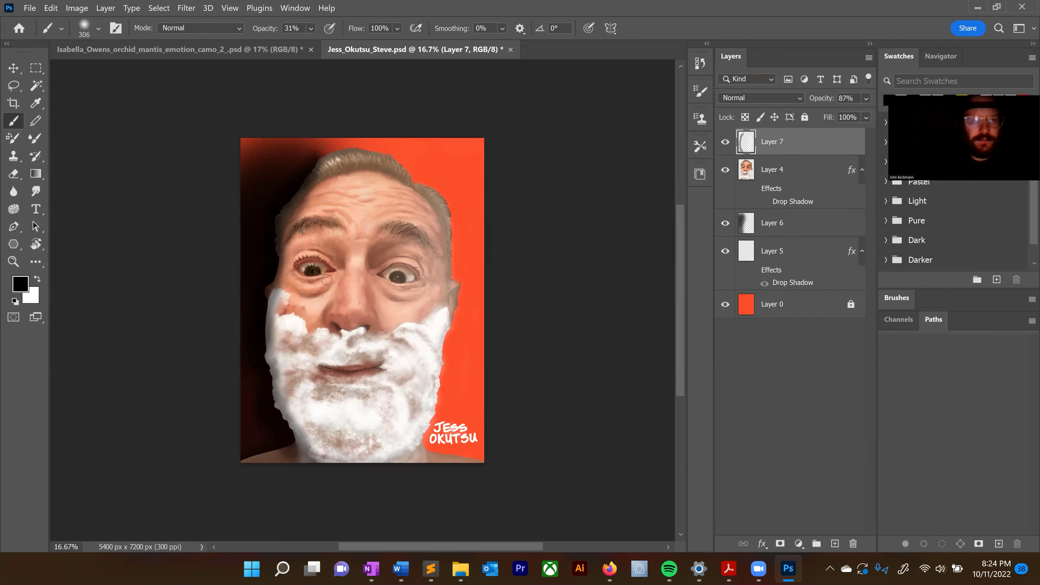
# Step: Set the eraser to 88 px size and 23% opacity
pyautogui.press('e')
pyautogui.rightClick(311, 230)
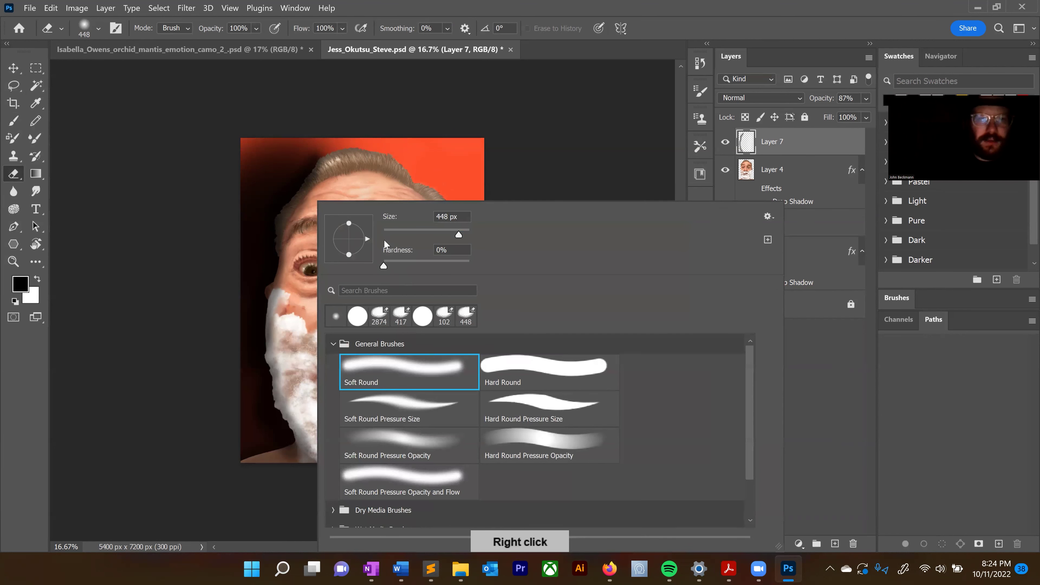
pyautogui.click(421, 231)
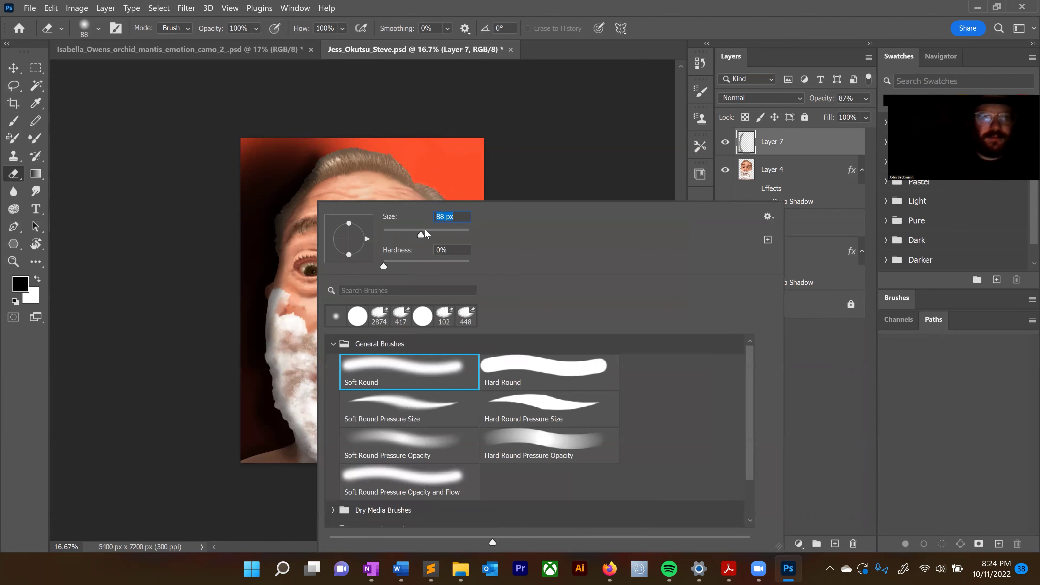
pyautogui.click(339, 7)
pyautogui.click(256, 28)
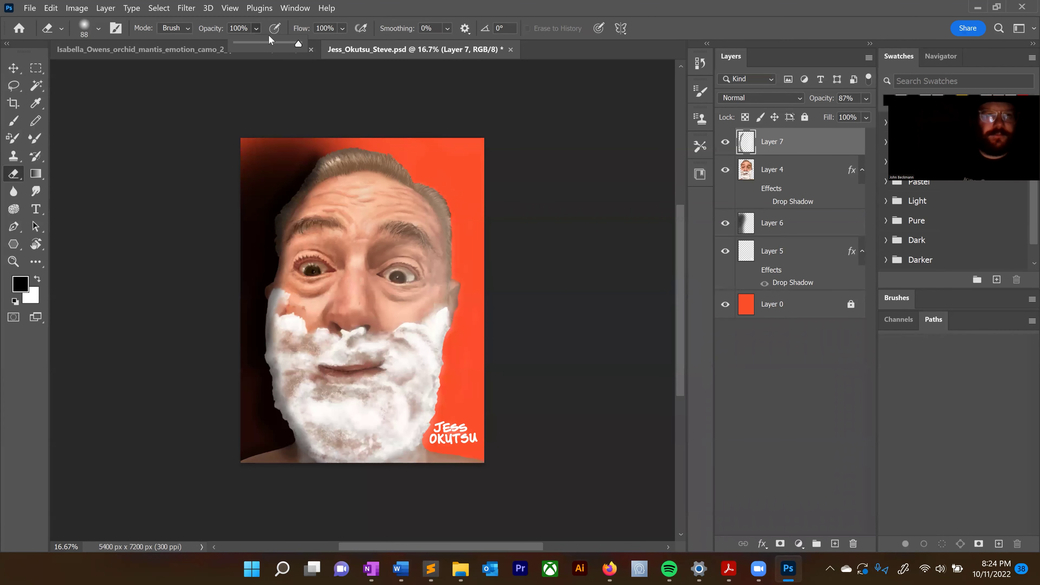
pyautogui.click(250, 42)
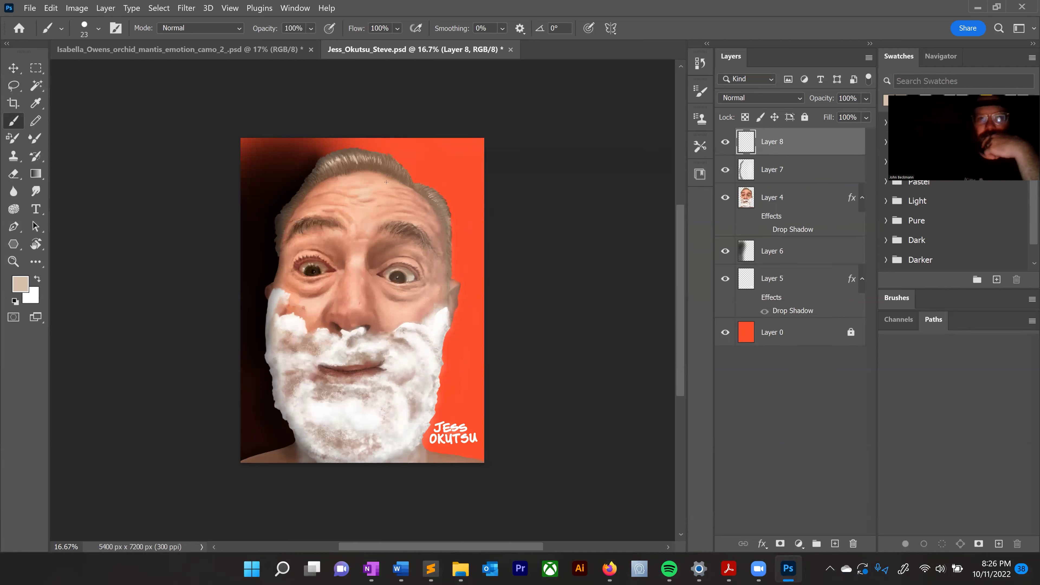
# Step: Drag Layer 6's dark shading about 258 px right with the Move tool
pyautogui.click(13, 69)
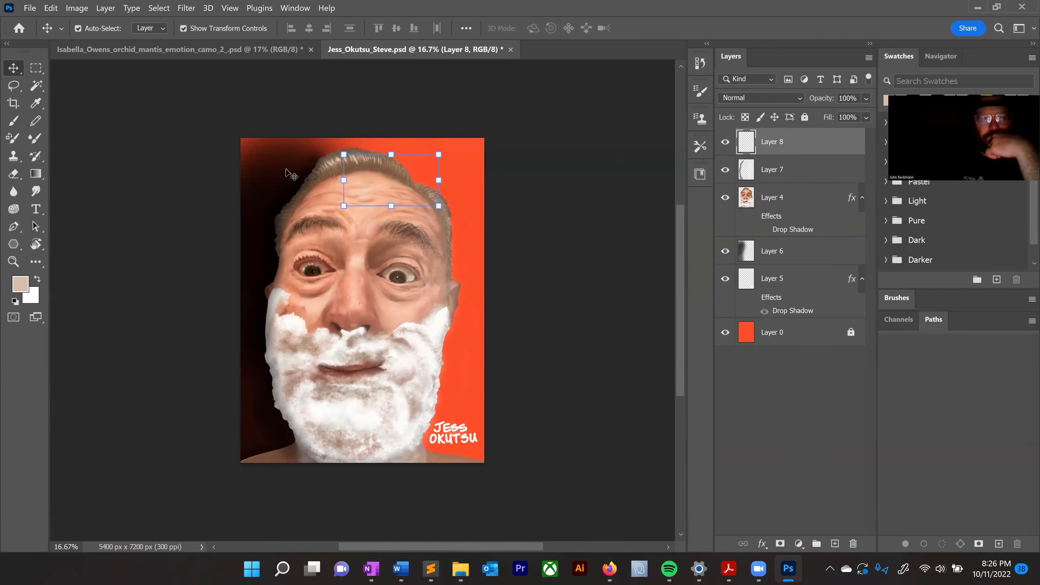
pyautogui.moveTo(272, 172); pyautogui.dragTo(290, 177)
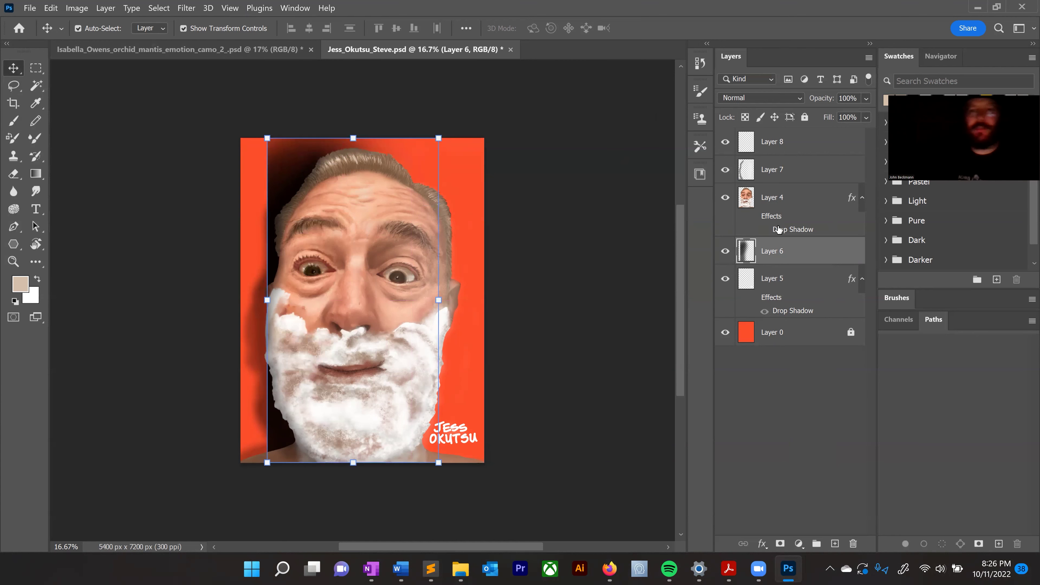
pyautogui.press('b')
pyautogui.rightClick(344, 214)
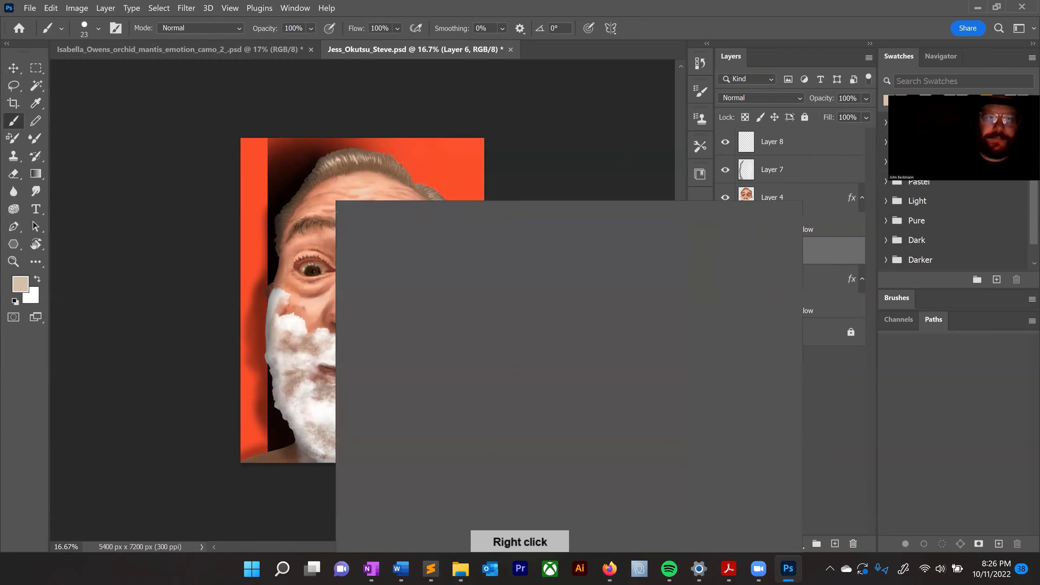
pyautogui.click(681, 102)
pyautogui.scroll(5, 681, 101)
pyautogui.scroll(-5, 682, 103)
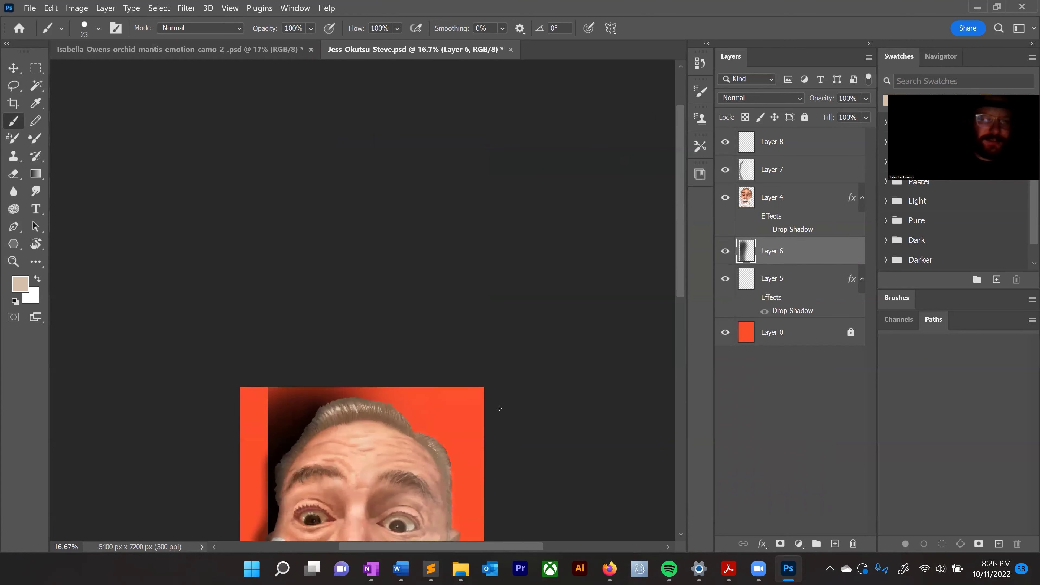
pyautogui.scroll(-1, 519, 414)
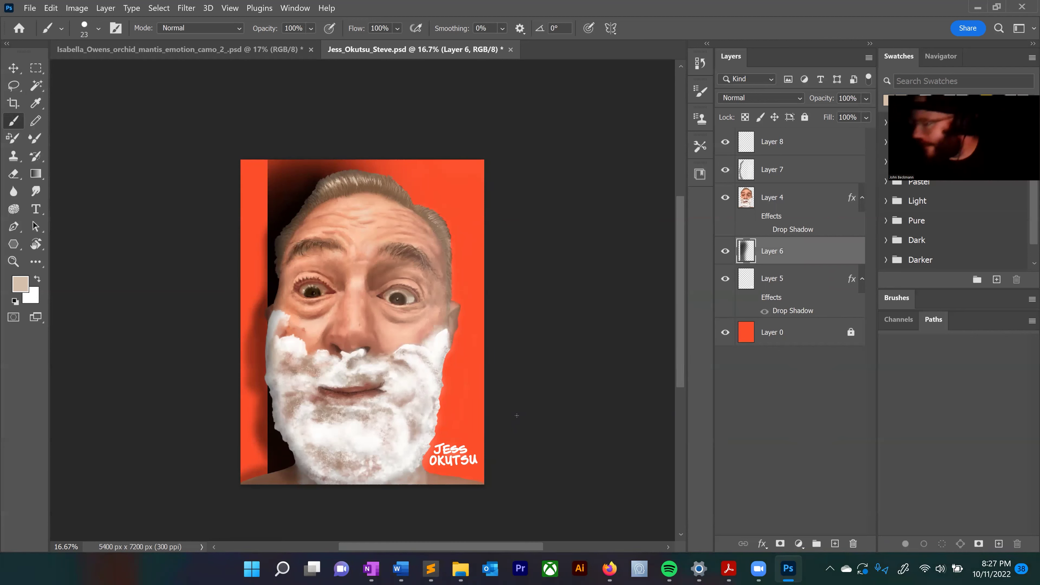
# Step: Label the two portraits with circled 1 and 2 in black ink
pyautogui.hotkey('alt', 'Tab')
pyautogui.scroll(-1, 540, 170)
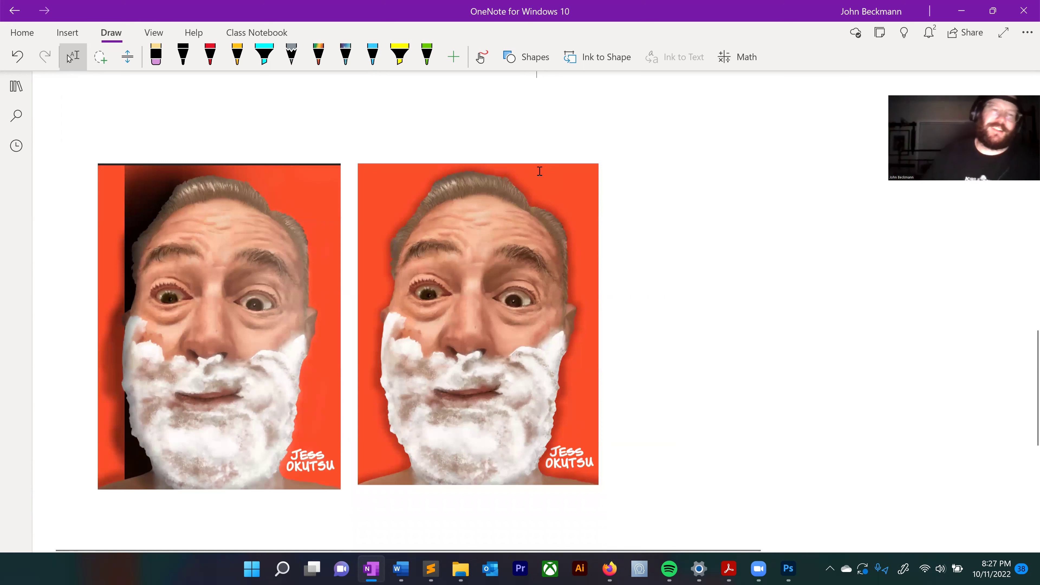
pyautogui.hotkey('alt', 'd')
pyautogui.moveTo(209, 521); pyautogui.dragTo(204, 510)
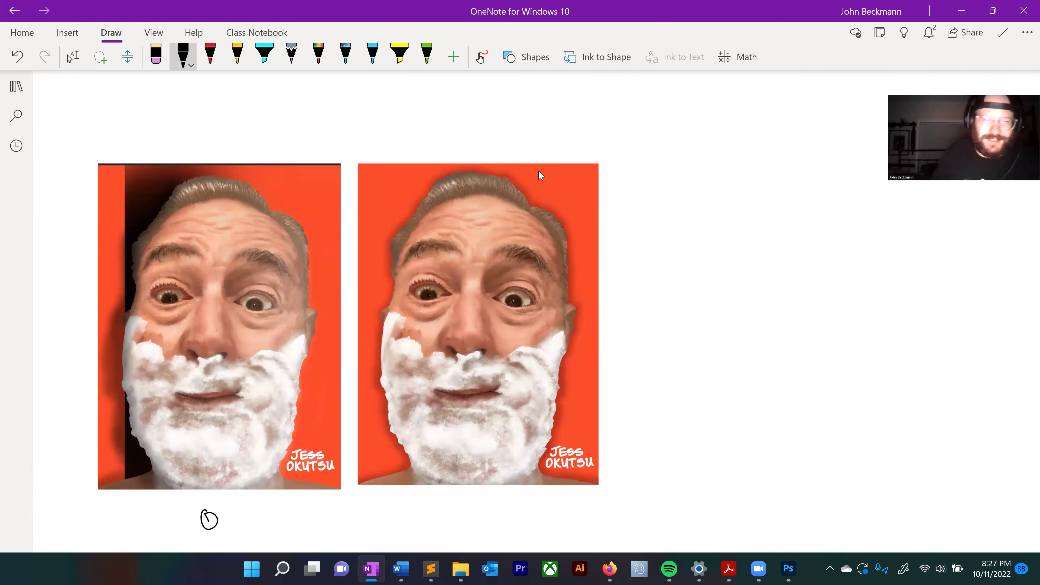
pyautogui.moveTo(473, 512); pyautogui.dragTo(482, 520)
pyautogui.moveTo(475, 508); pyautogui.dragTo(471, 509)
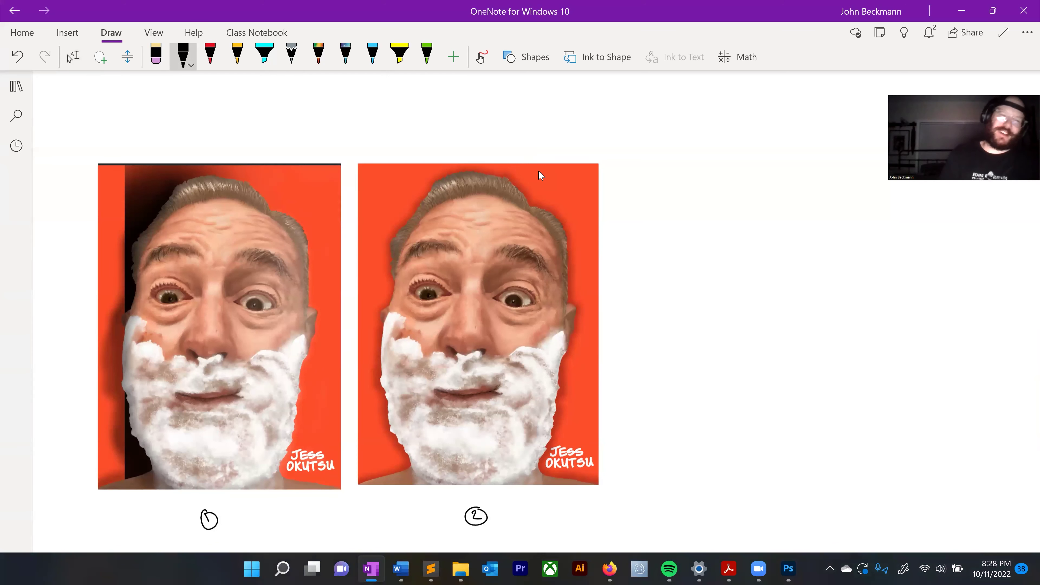
# Step: Ink '1 > 2' above the two portraits, then stop inking
pyautogui.moveTo(221, 120); pyautogui.dragTo(221, 139)
pyautogui.moveTo(338, 123); pyautogui.dragTo(340, 138)
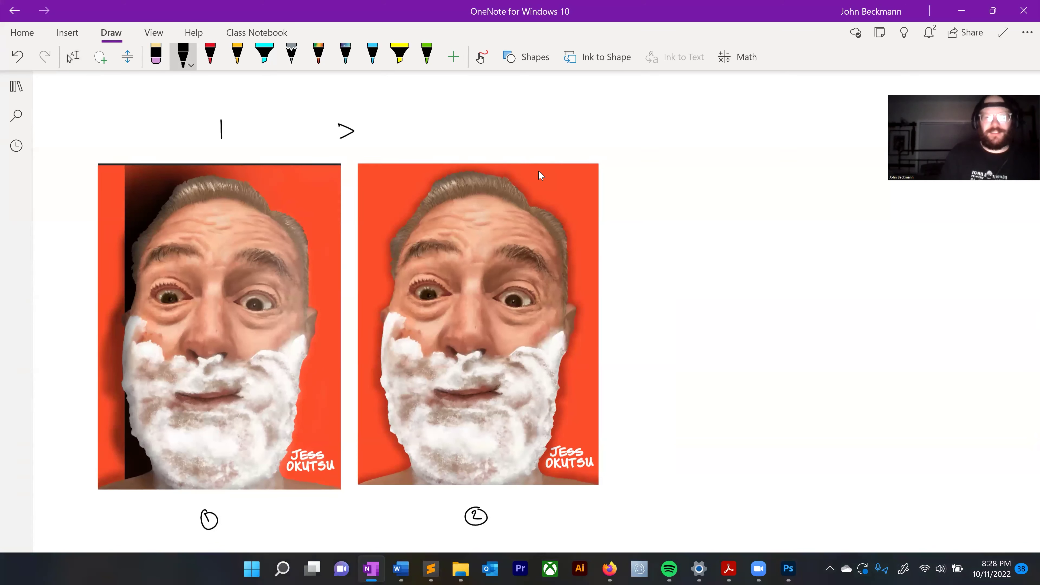
pyautogui.moveTo(467, 122); pyautogui.dragTo(483, 137)
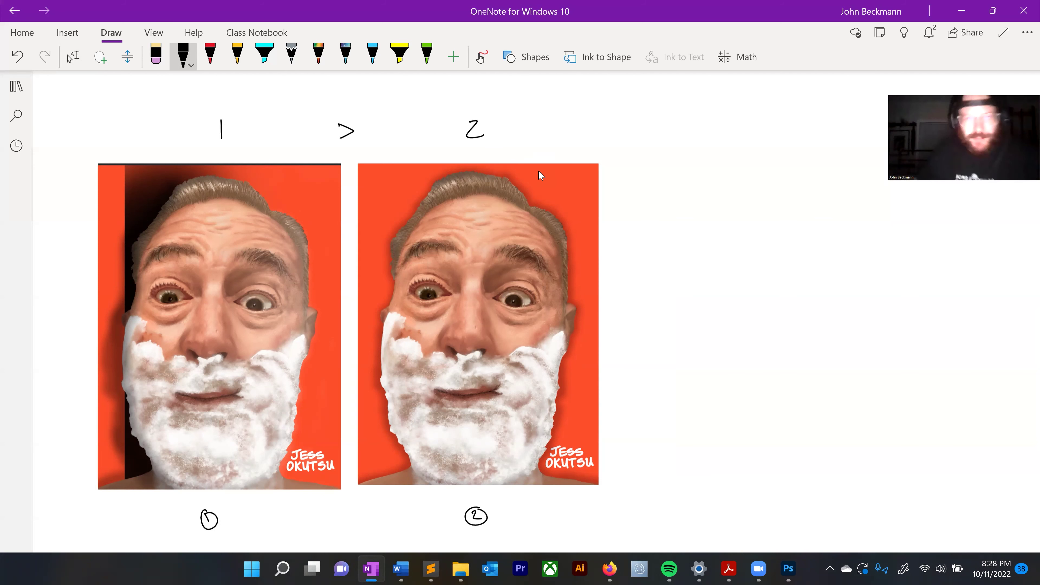
pyautogui.click(73, 57)
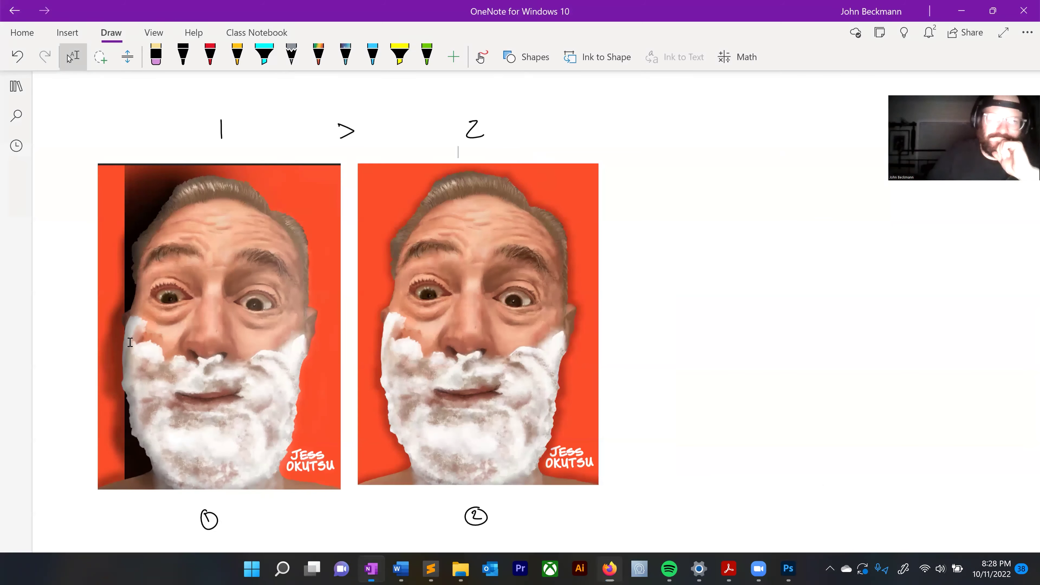
# Step: Paste the snowy wolf painting onto the page and draw an arrow beside it
pyautogui.scroll(-10, 144, 279)
pyautogui.hotkey('ctrl', 'v')
pyautogui.scroll(2, 730, 318)
pyautogui.scroll(-2, 732, 329)
pyautogui.keyDown('ctrl'); pyautogui.scroll(-1, 733, 355); pyautogui.keyUp('ctrl')
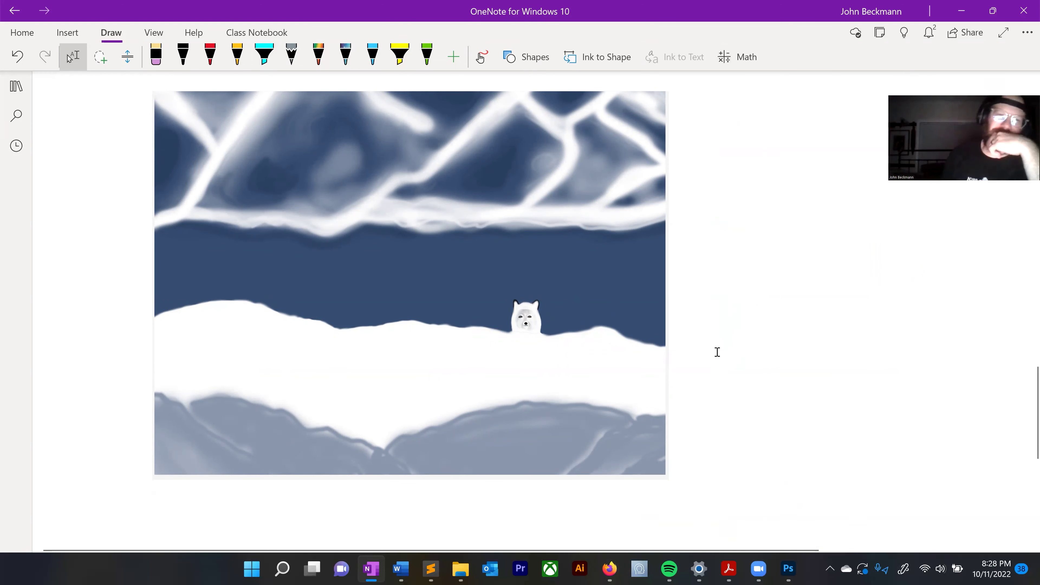
pyautogui.click(183, 57)
pyautogui.moveTo(736, 155); pyautogui.dragTo(701, 174)
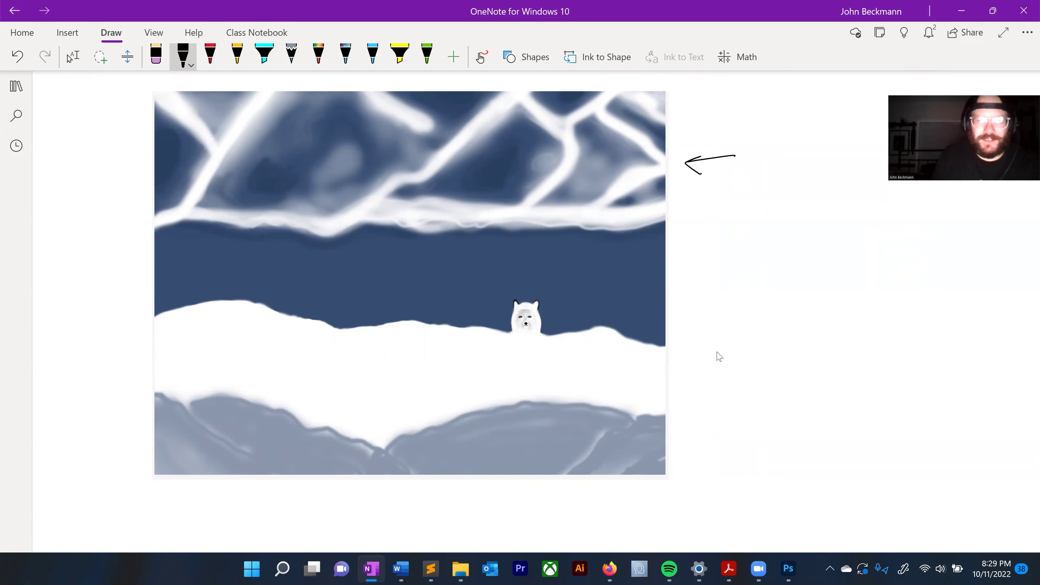
# Step: Draw ink arrows pointing at the fox painting's snowbank and bright horizon band
pyautogui.moveTo(692, 370); pyautogui.dragTo(671, 381)
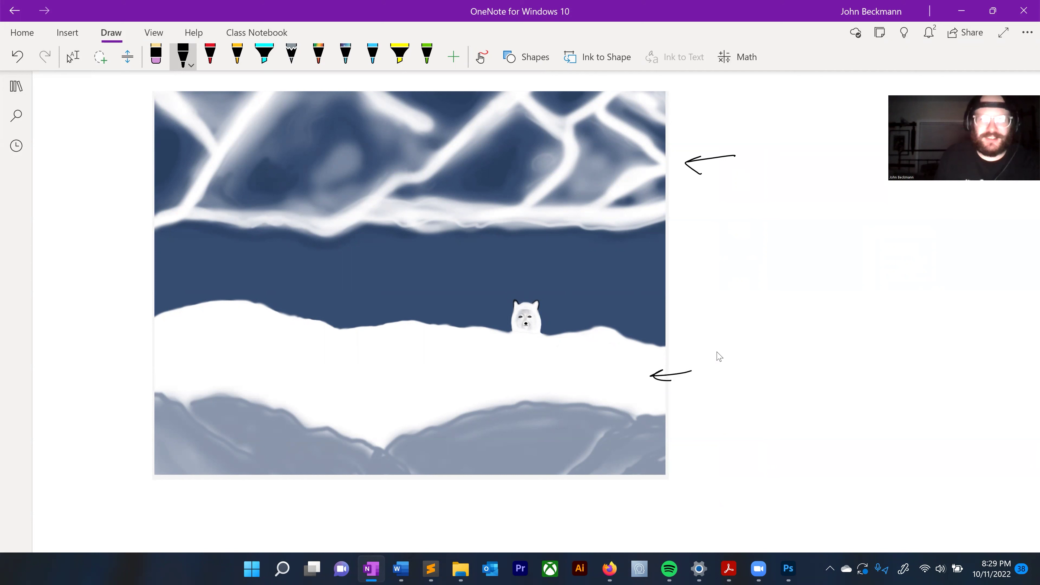
pyautogui.moveTo(744, 209)
pyautogui.mouseDown()
pyautogui.moveTo(687, 208)
pyautogui.moveTo(682, 219)
pyautogui.mouseUp()
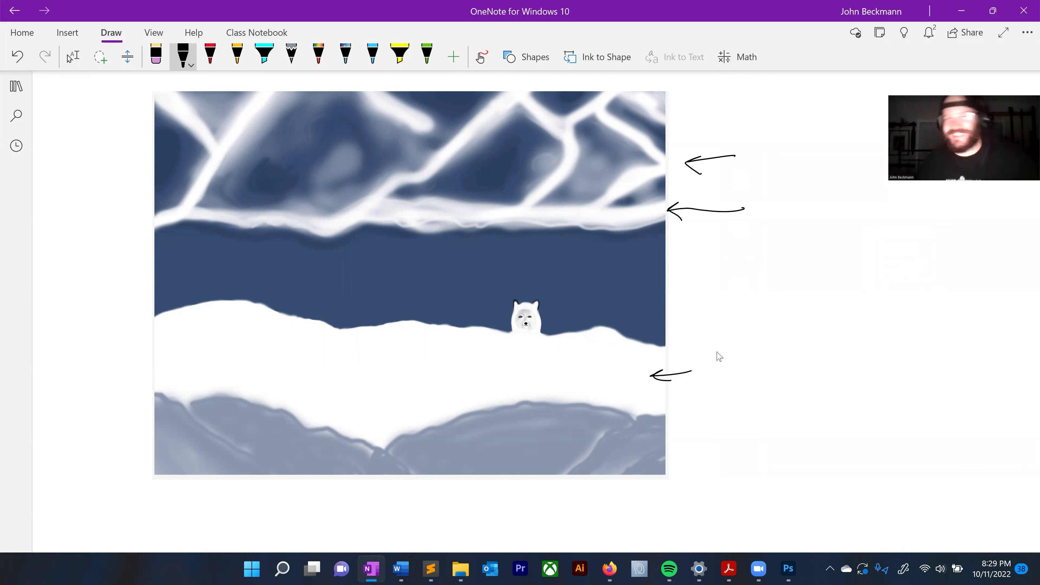
pyautogui.press('Escape')
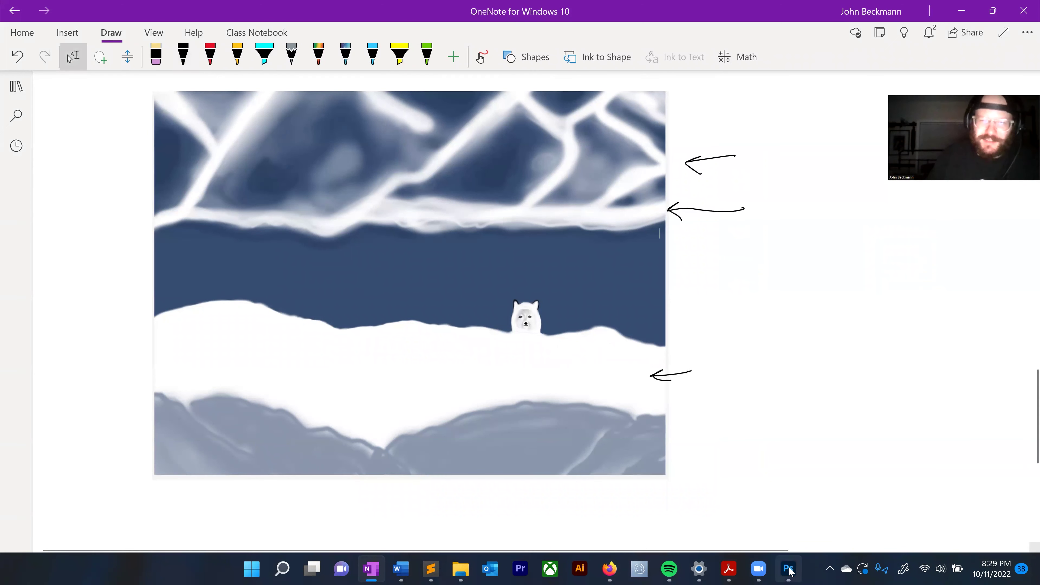
pyautogui.moveTo(783, 571)
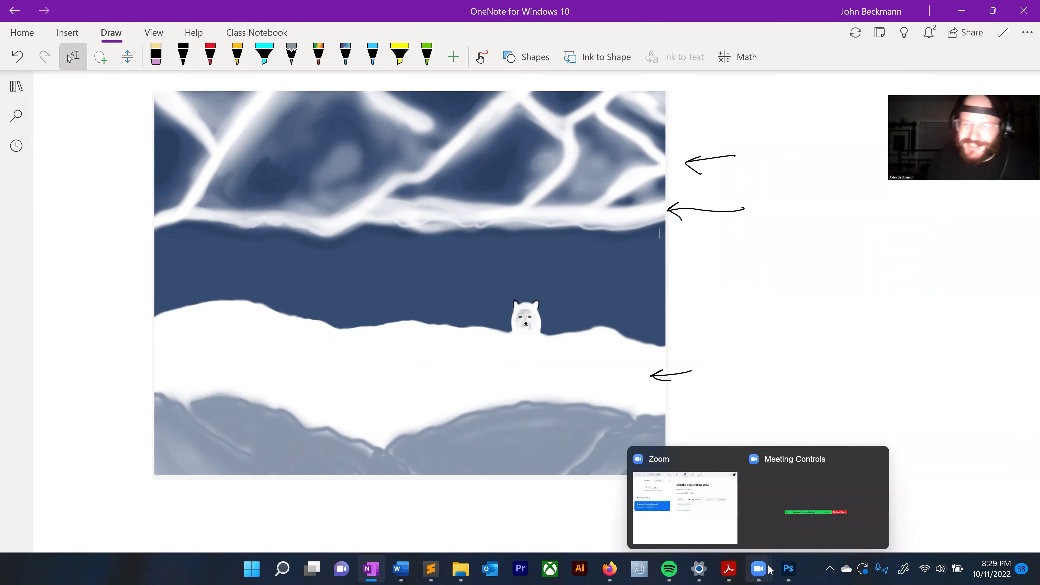
# Step: Bring up the browser showing the seahorse PSD in Box's EmotionOrCamo folder
pyautogui.click(371, 570)
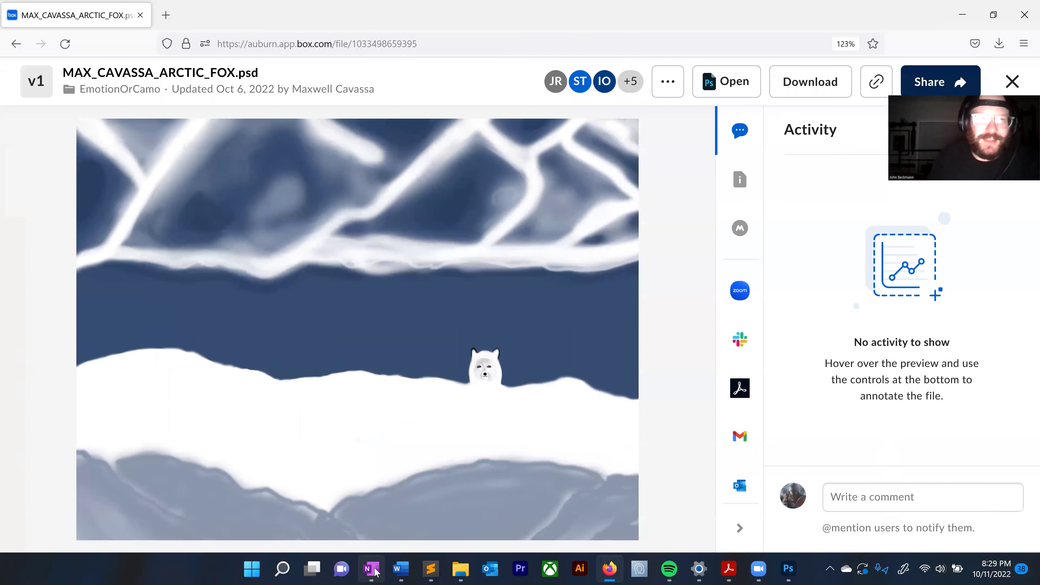
pyautogui.click(377, 570)
pyautogui.click(377, 571)
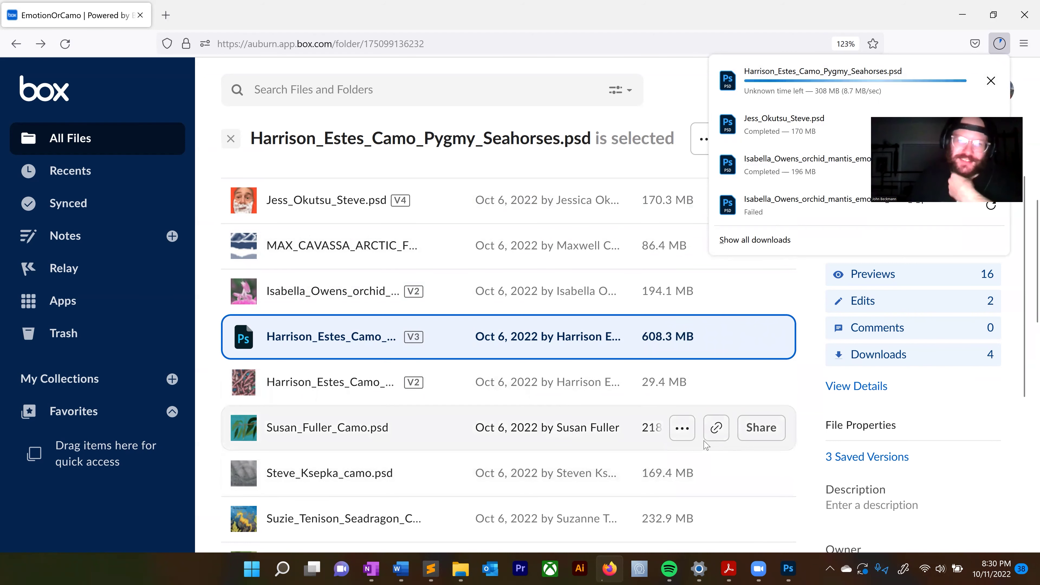
pyautogui.scroll(2, 632, 405)
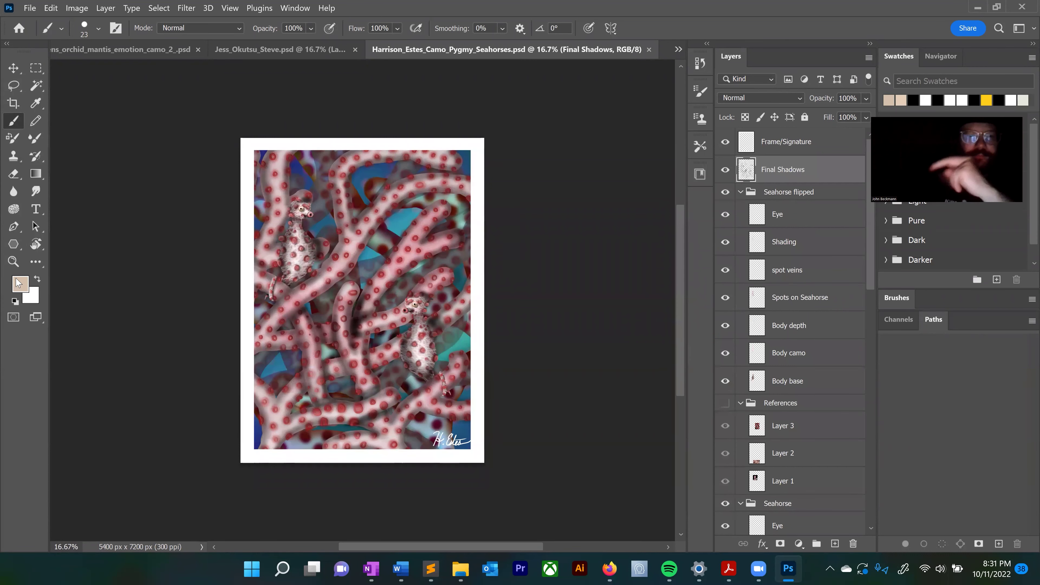
# Step: Select all layers from Frame/Signature down to Backdrop and start a crop
pyautogui.press('v')
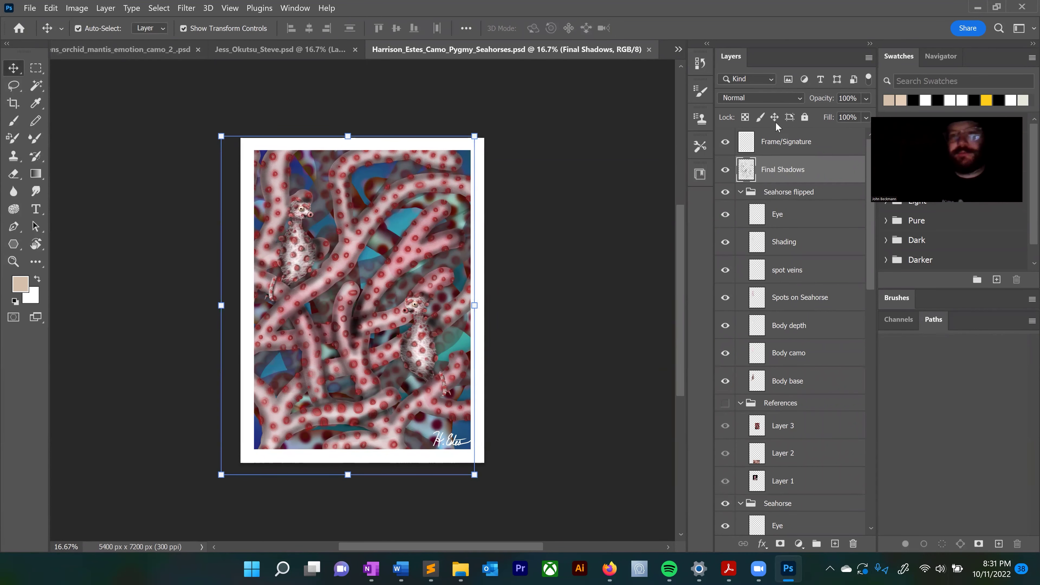
pyautogui.click(782, 141)
pyautogui.scroll(-5, 813, 217)
pyautogui.scroll(-15, 814, 219)
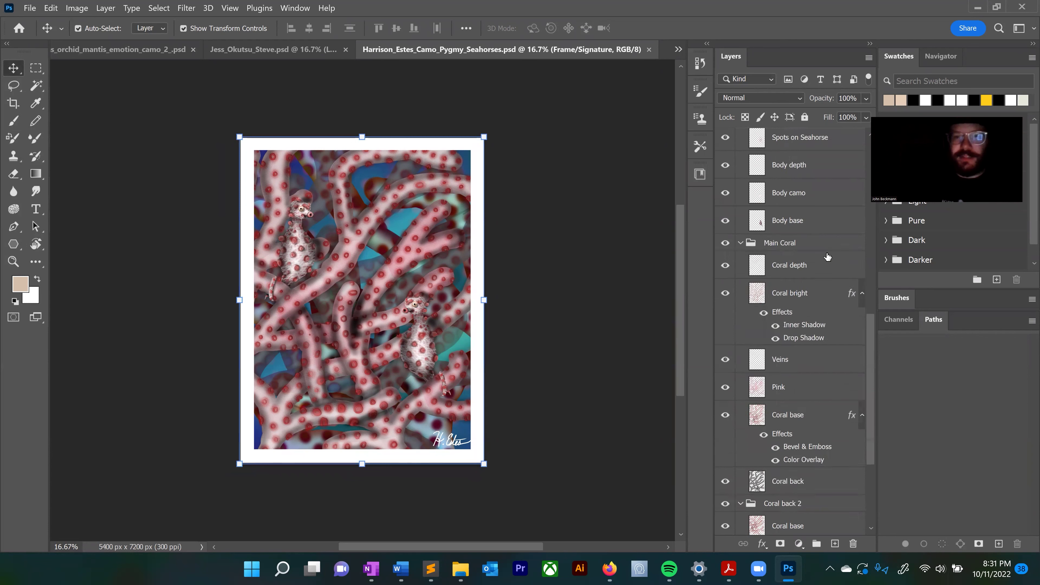
pyautogui.keyDown('shift'); pyautogui.click(781, 505); pyautogui.keyUp('shift')
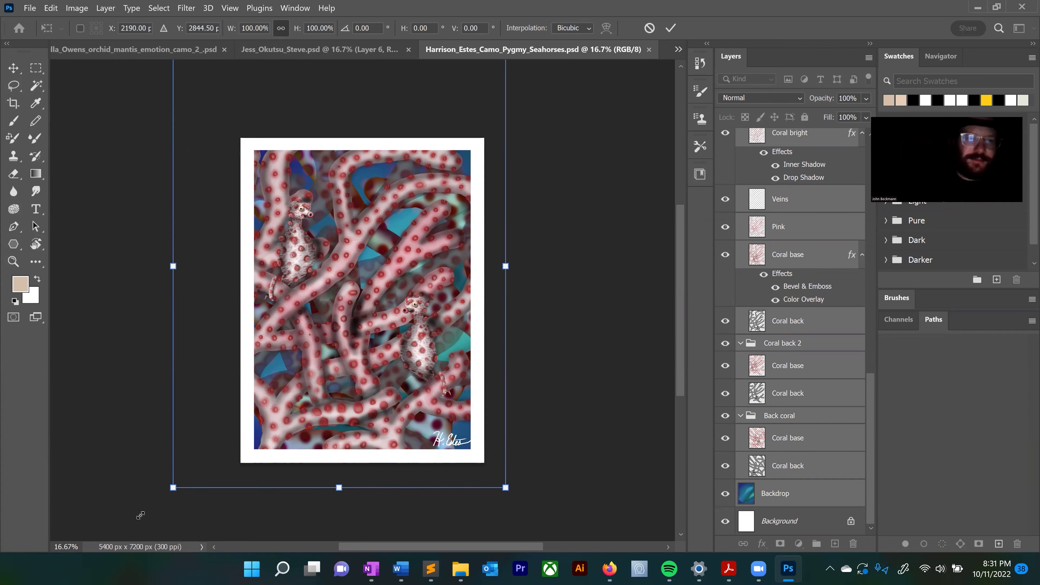
pyautogui.press('c')
pyautogui.click(78, 547)
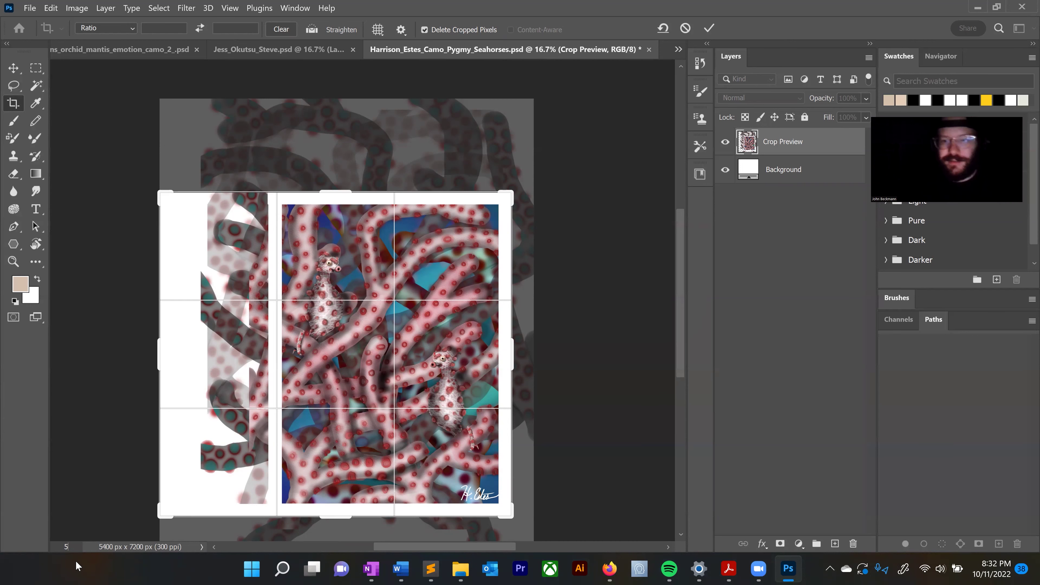
# Step: Zoom to 20% and commit the crop at 5353 x 7200 px
pyautogui.press('BackSpace')
pyautogui.write('20')
pyautogui.press('Return')
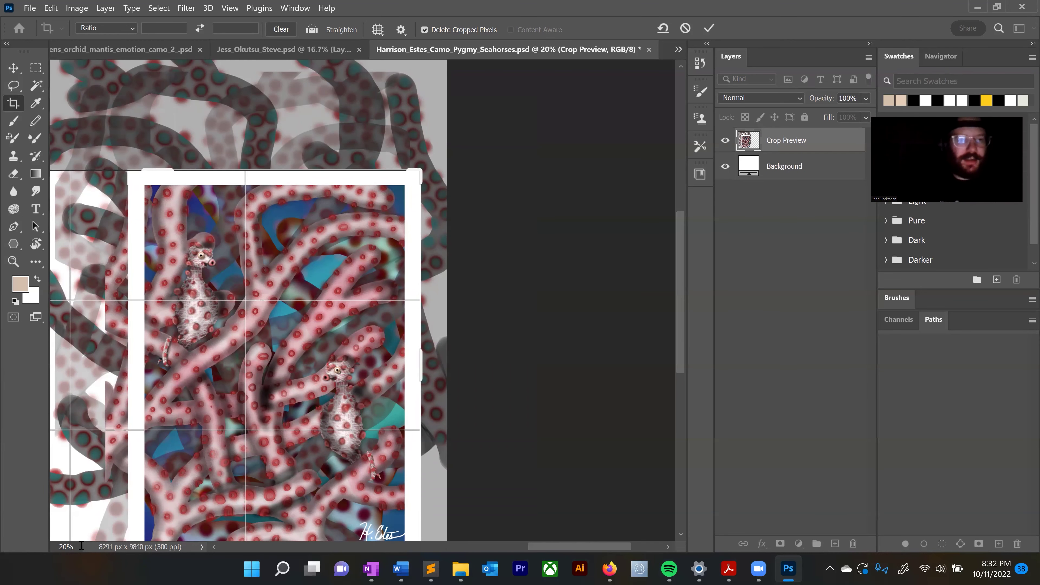
pyautogui.click(12, 69)
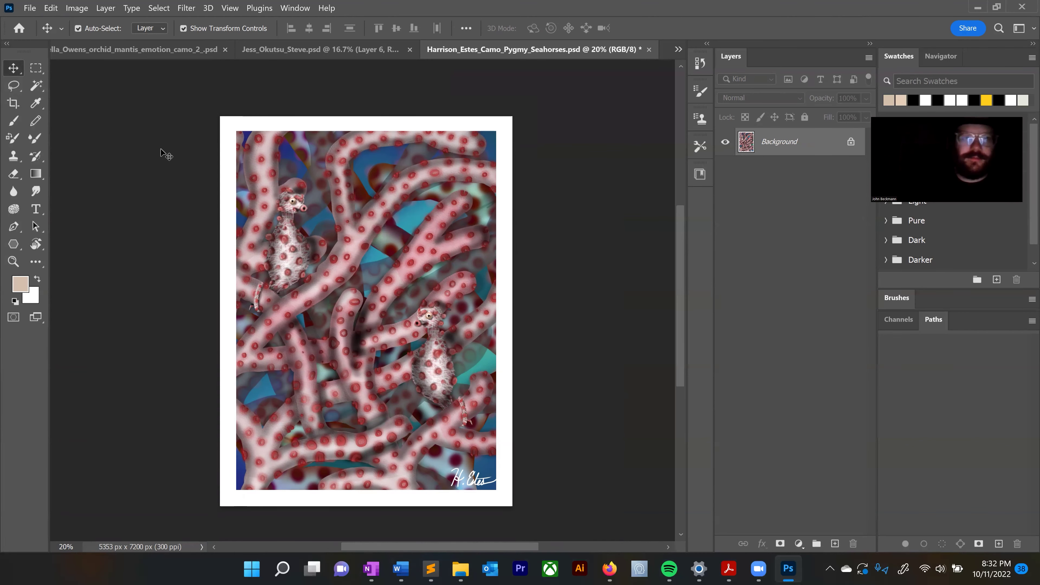
# Step: Capture a screenshot of a screen region and view the painting at 100% with the Brush
pyautogui.press('super+shift+s')
pyautogui.moveTo(234, 129); pyautogui.dragTo(424, 395)
pyautogui.hotkey('ctrl', '1')
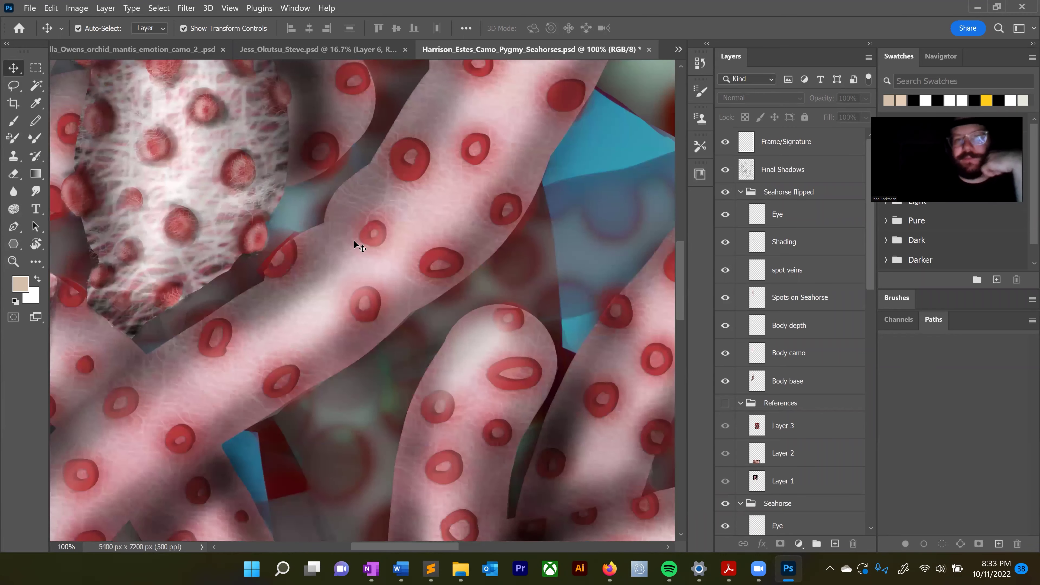
pyautogui.scroll(5, 376, 233)
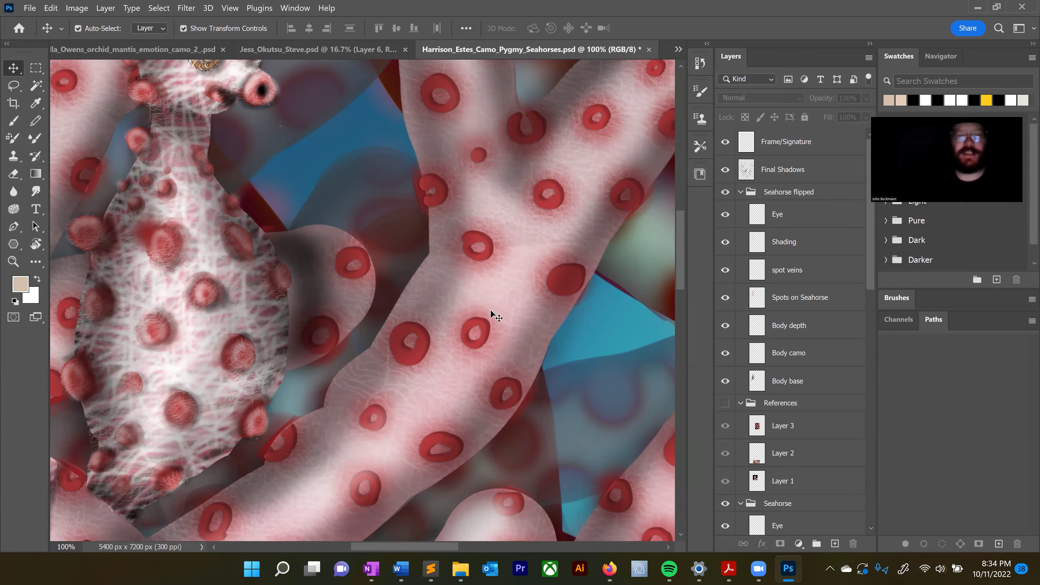
pyautogui.press('b')
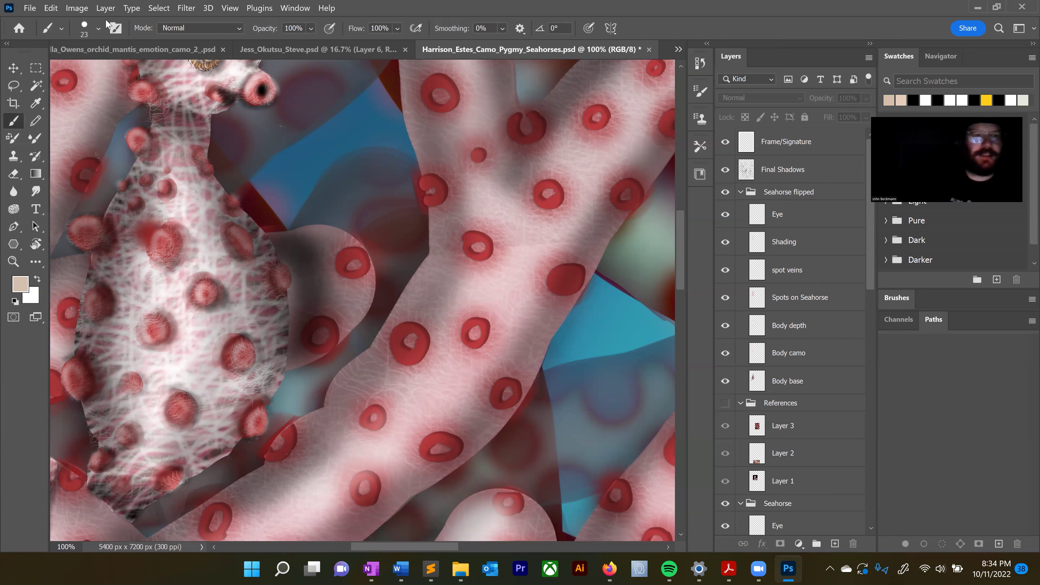
pyautogui.click(13, 68)
pyautogui.click(13, 121)
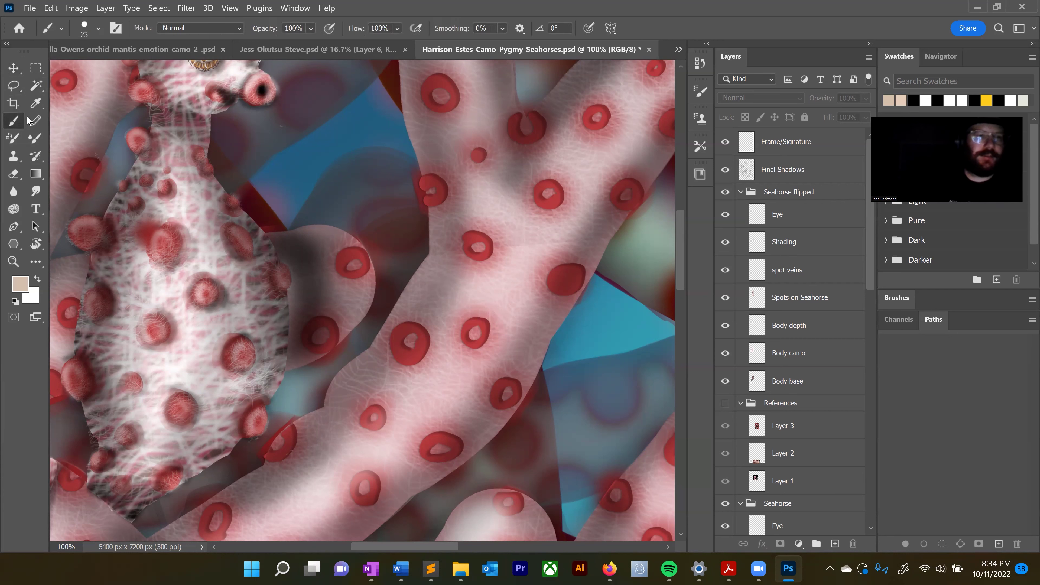
# Step: Flatten the image, add empty Layer 1, and set a black brush at 26% opacity
pyautogui.click(106, 8)
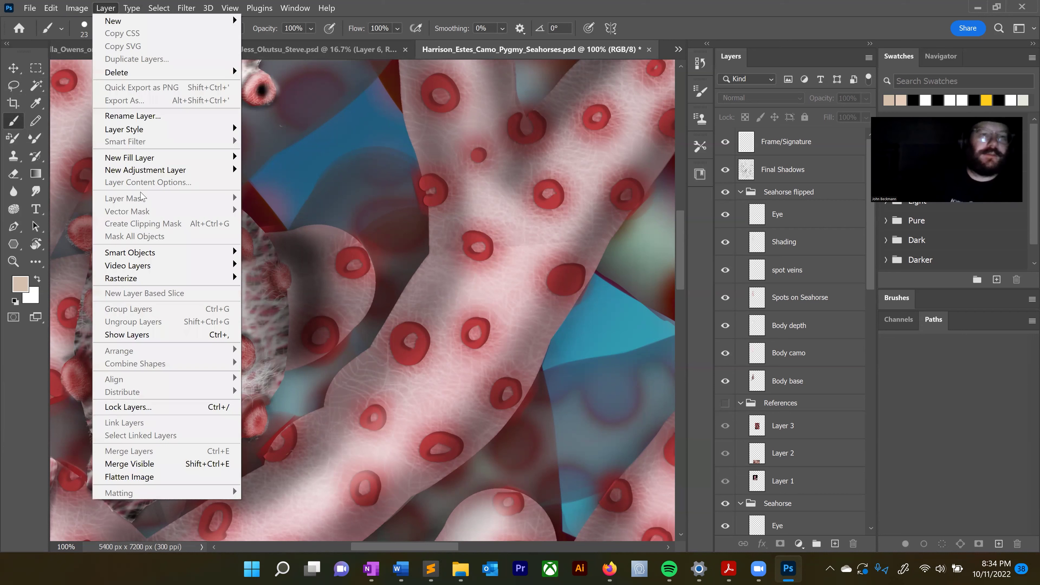
pyautogui.click(123, 477)
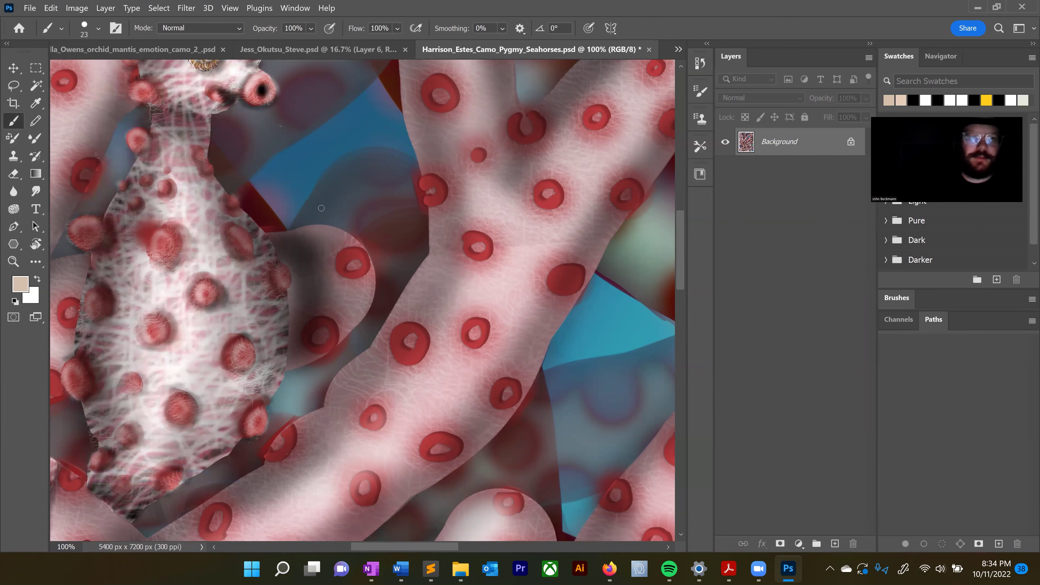
pyautogui.hotkey('ctrl', 'shift', 'alt', 'n')
pyautogui.press('d')
pyautogui.press(']')
pyautogui.press(']')
pyautogui.press(']')
# Step: Shade the pink coral's left edge softly, toggling Layer 1 visibility to compare
pyautogui.press('2')
pyautogui.press('6')
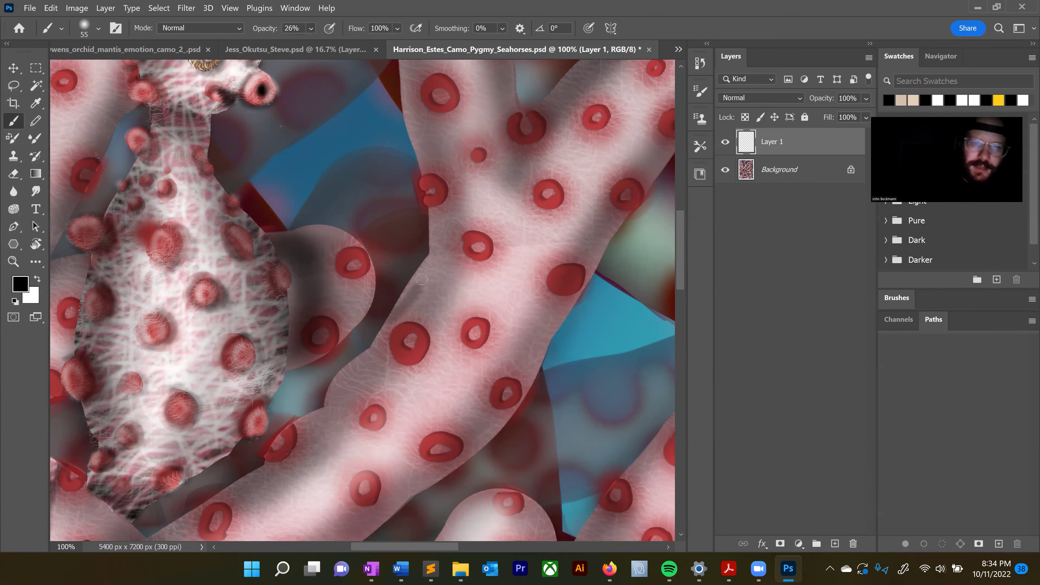
pyautogui.moveTo(413, 288)
pyautogui.mouseDown()
pyautogui.moveTo(393, 316)
pyautogui.moveTo(420, 279)
pyautogui.moveTo(430, 214)
pyautogui.moveTo(427, 273)
pyautogui.moveTo(327, 403)
pyautogui.mouseUp()
pyautogui.scroll(-3, 327, 403)
pyautogui.click(725, 142)
pyautogui.click(726, 144)
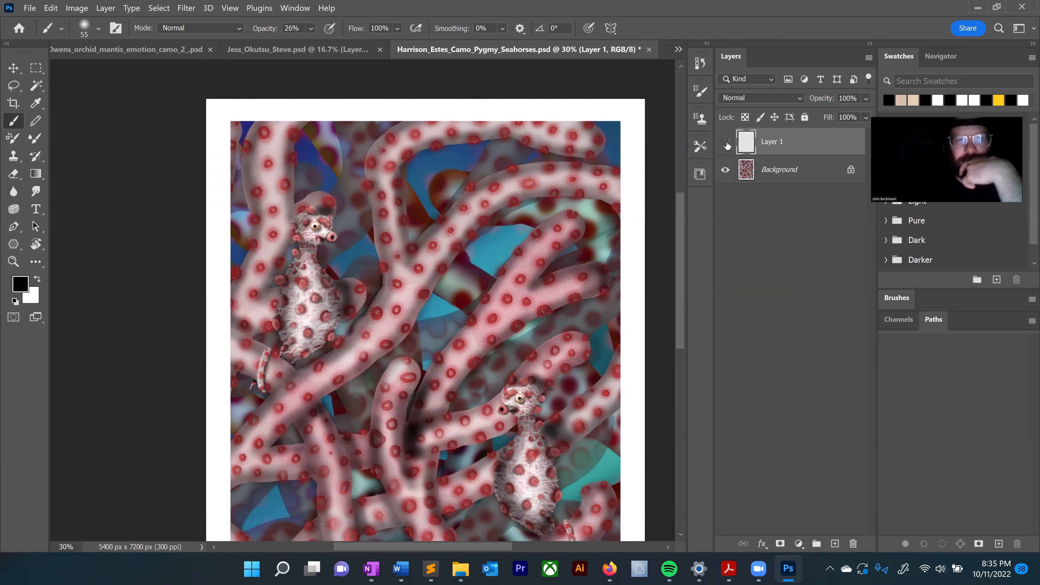
pyautogui.click(726, 142)
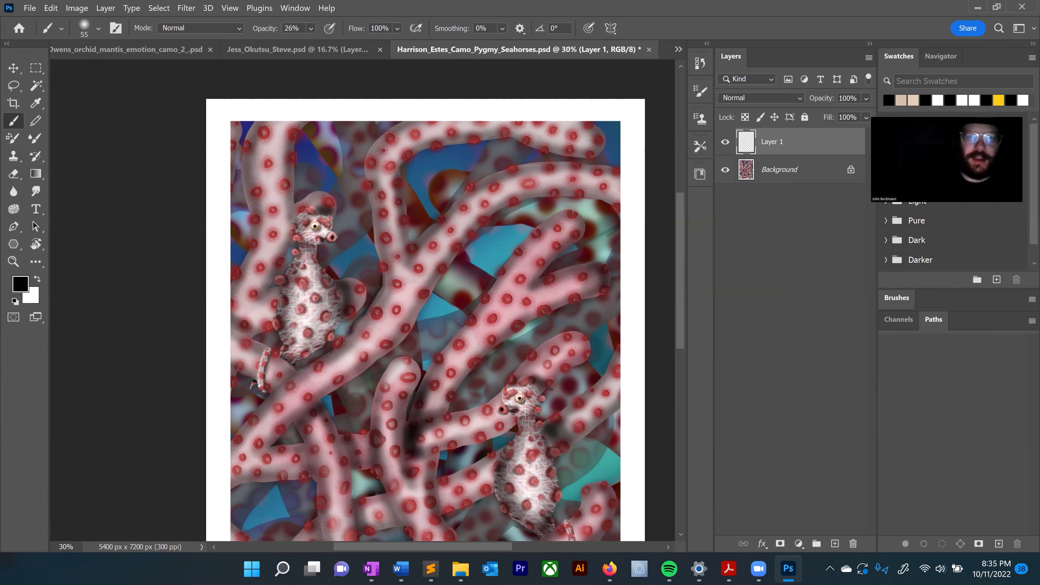
# Step: With a 199 px brush, shade the upper coral and beside both seahorses
pyautogui.rightClick(433, 299)
pyautogui.moveTo(565, 242); pyautogui.dragTo(580, 242)
pyautogui.press('Return')
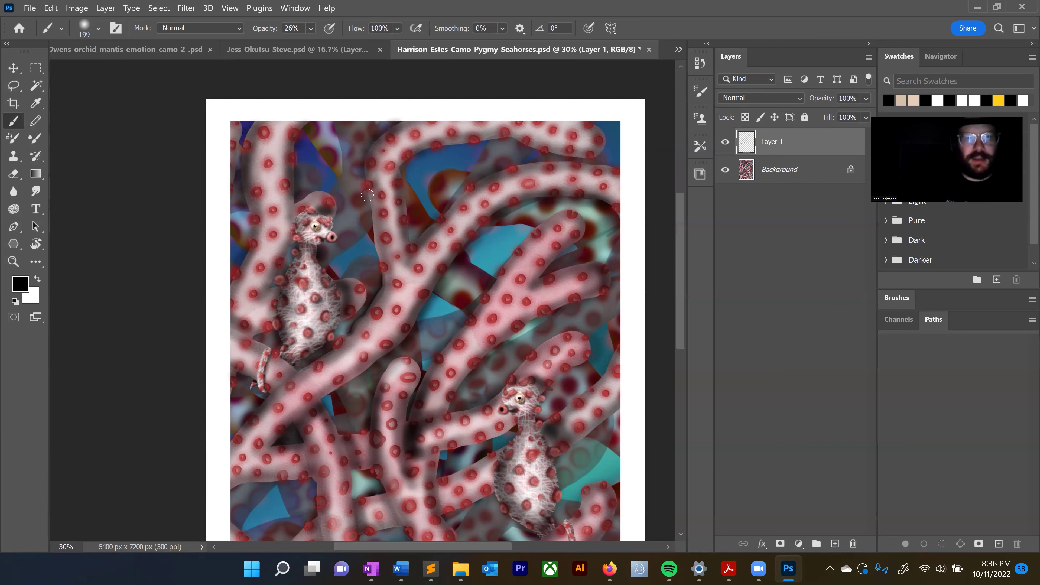
pyautogui.moveTo(600, 203); pyautogui.dragTo(611, 204)
pyautogui.moveTo(554, 255)
pyautogui.mouseDown()
pyautogui.moveTo(581, 241)
pyautogui.moveTo(577, 229)
pyautogui.mouseUp()
pyautogui.moveTo(520, 244); pyautogui.dragTo(575, 210)
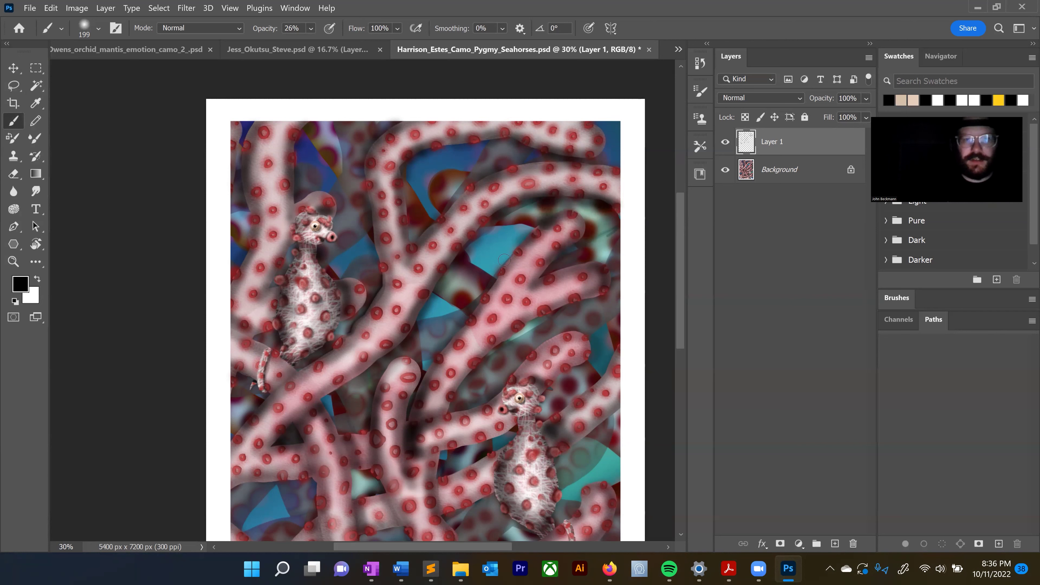
pyautogui.moveTo(272, 326)
pyautogui.mouseDown()
pyautogui.moveTo(267, 295)
pyautogui.moveTo(272, 335)
pyautogui.moveTo(273, 273)
pyautogui.moveTo(286, 243)
pyautogui.moveTo(263, 293)
pyautogui.moveTo(270, 348)
pyautogui.mouseUp()
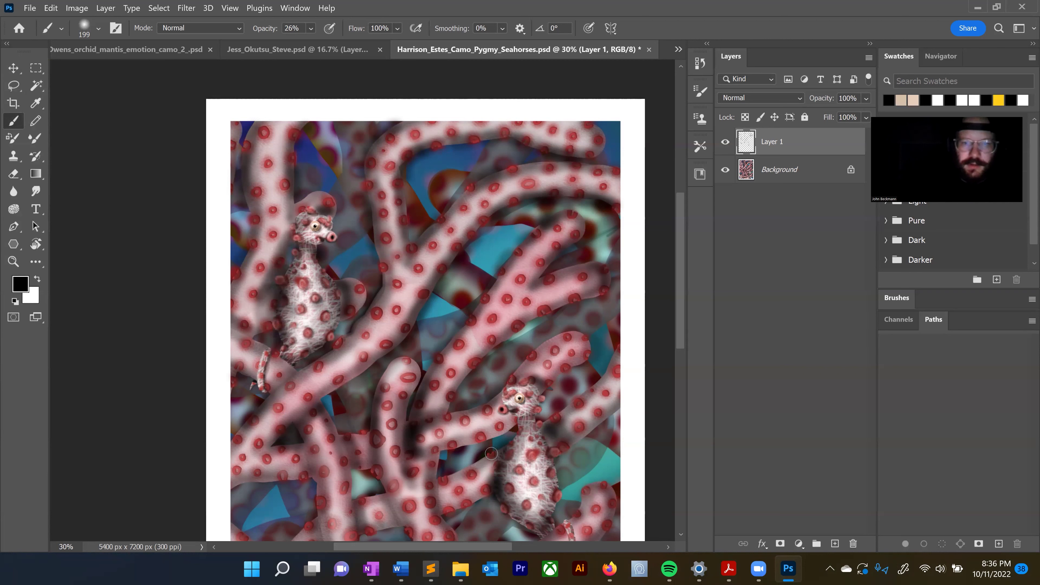
pyautogui.moveTo(491, 453)
pyautogui.mouseDown()
pyautogui.moveTo(491, 506)
pyautogui.moveTo(503, 430)
pyautogui.moveTo(495, 424)
pyautogui.mouseUp()
# Step: Shade the lower seahorse's tail, undoing and repainting it, then shade the upper tail
pyautogui.scroll(-5, 497, 424)
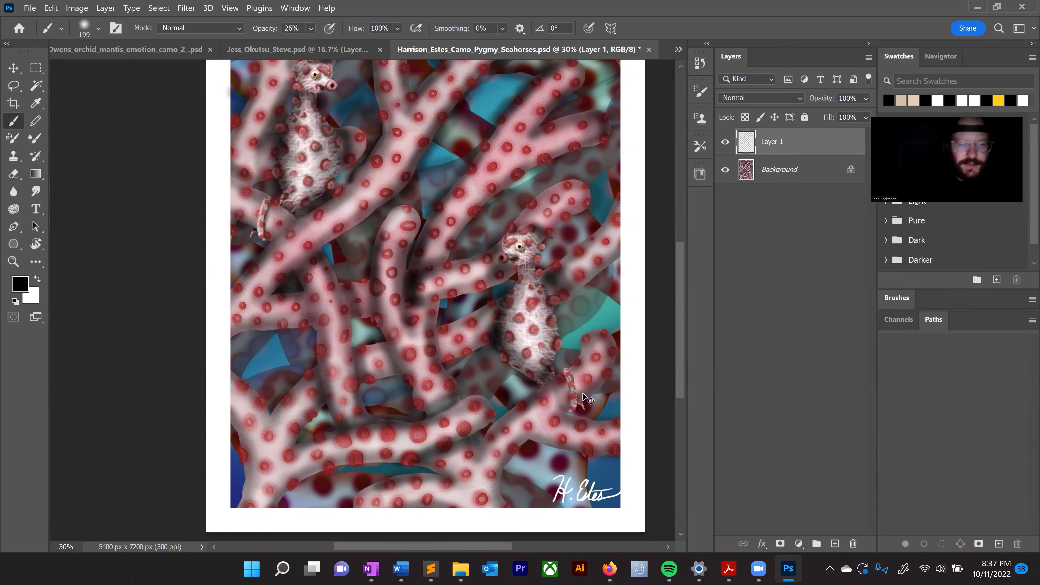
pyautogui.moveTo(554, 382)
pyautogui.mouseDown()
pyautogui.moveTo(562, 411)
pyautogui.moveTo(552, 383)
pyautogui.moveTo(553, 415)
pyautogui.mouseUp()
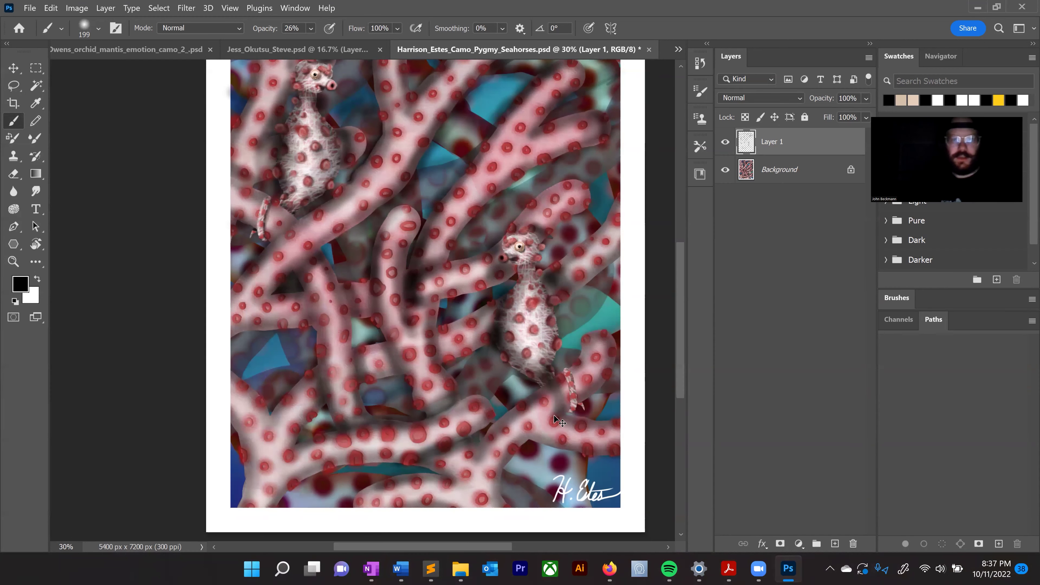
pyautogui.hotkey('ctrl', 'z')
pyautogui.hotkey('ctrl', 'z')
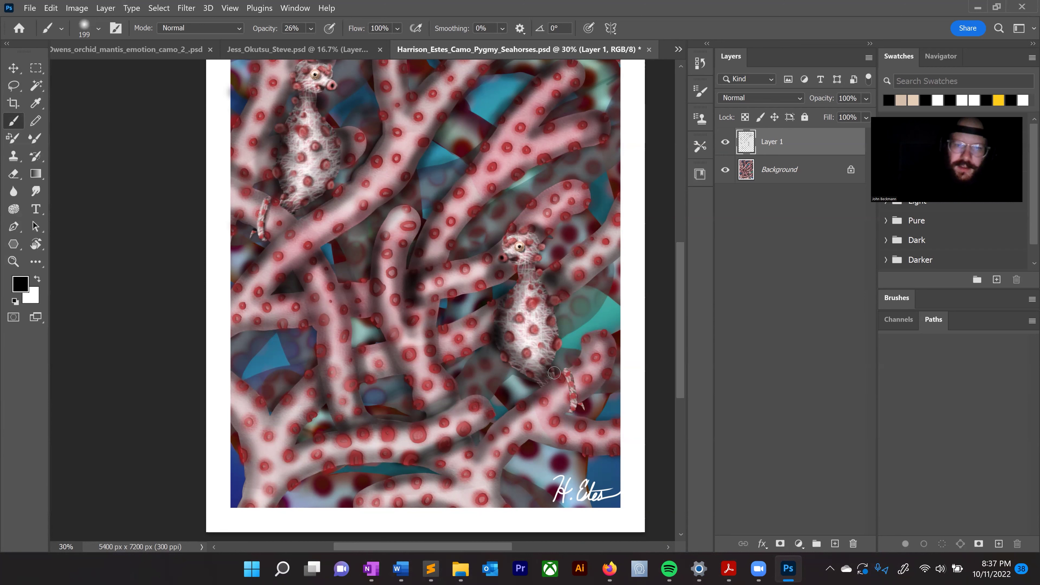
pyautogui.moveTo(557, 385); pyautogui.dragTo(567, 410)
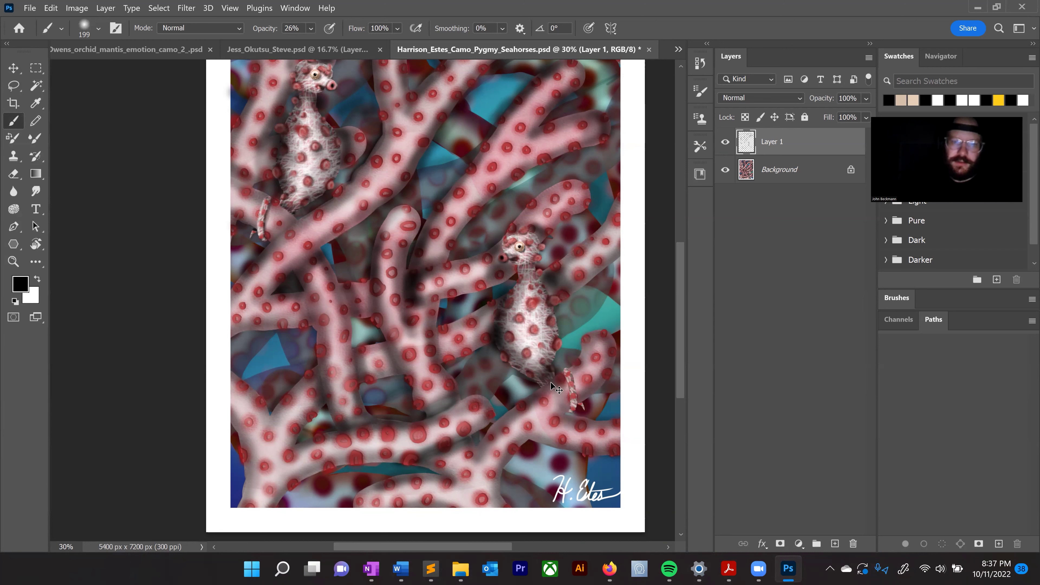
pyautogui.moveTo(557, 376); pyautogui.dragTo(573, 417)
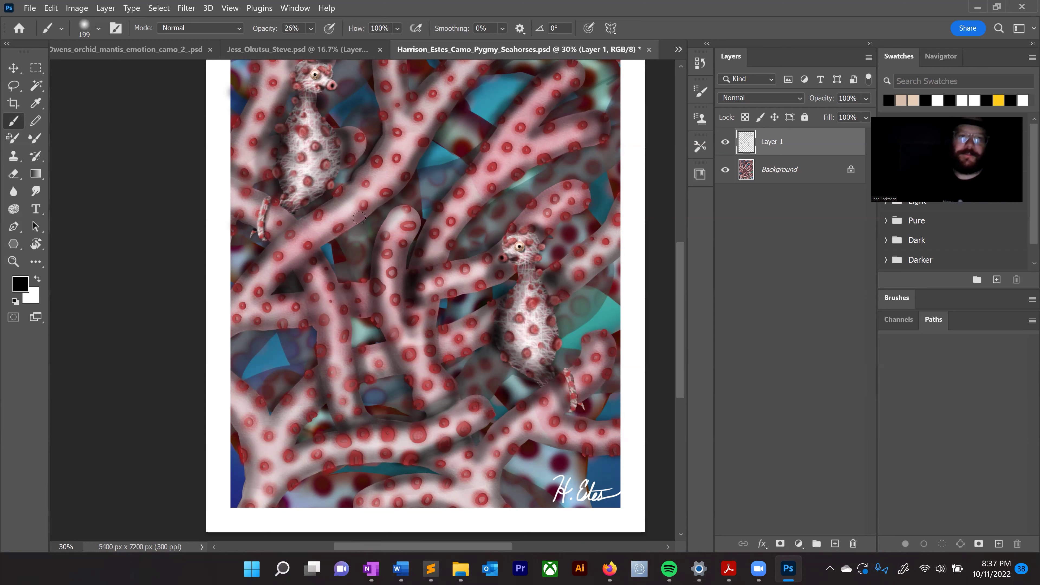
pyautogui.moveTo(258, 221); pyautogui.dragTo(264, 195)
# Step: Set the soft round eraser to 62 px and raise its opacity from 24% to 100%
pyautogui.press('e')
pyautogui.rightClick(272, 213)
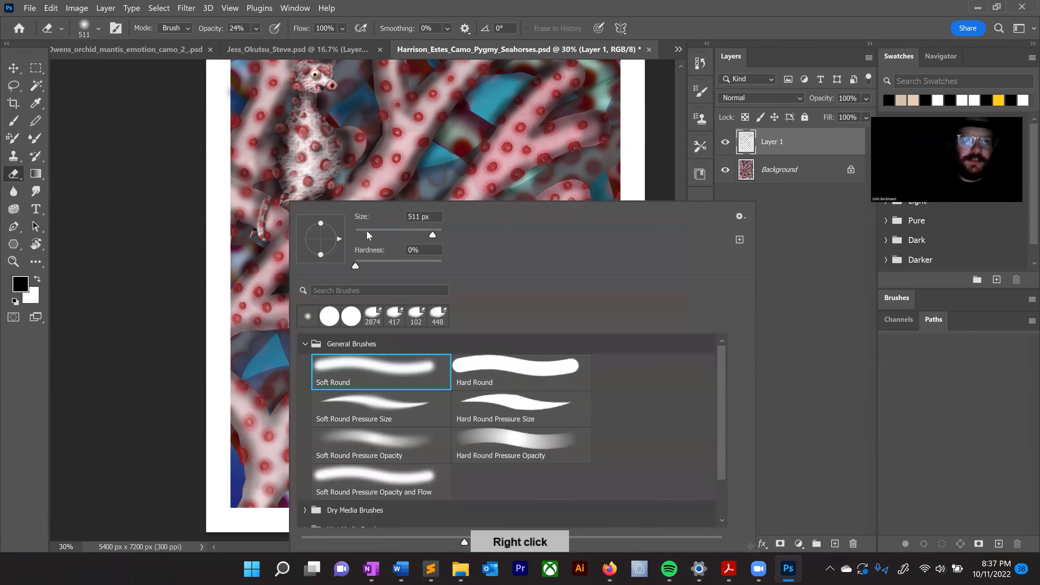
pyautogui.click(369, 229)
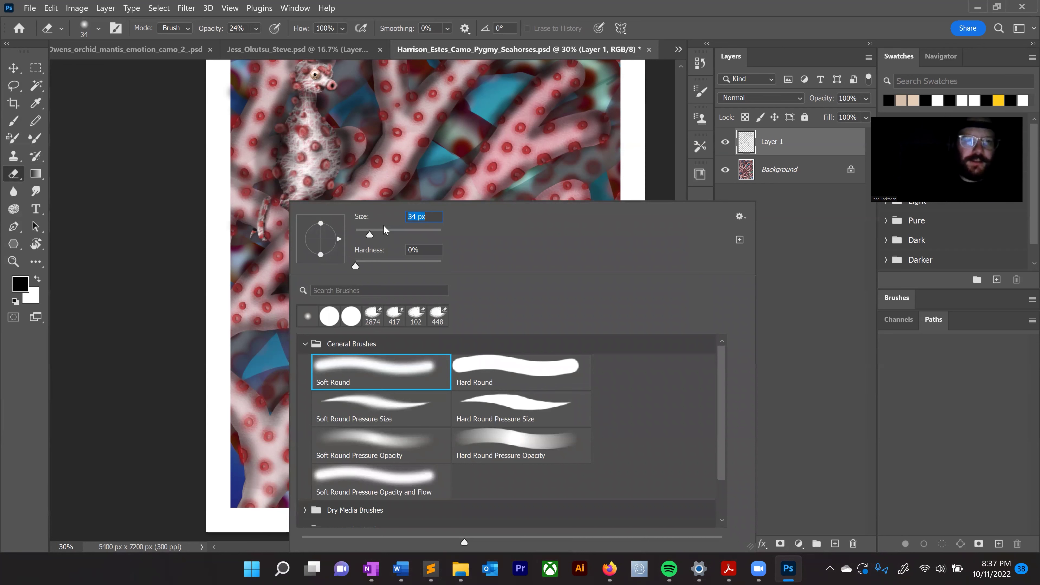
pyautogui.moveTo(376, 229); pyautogui.dragTo(382, 230)
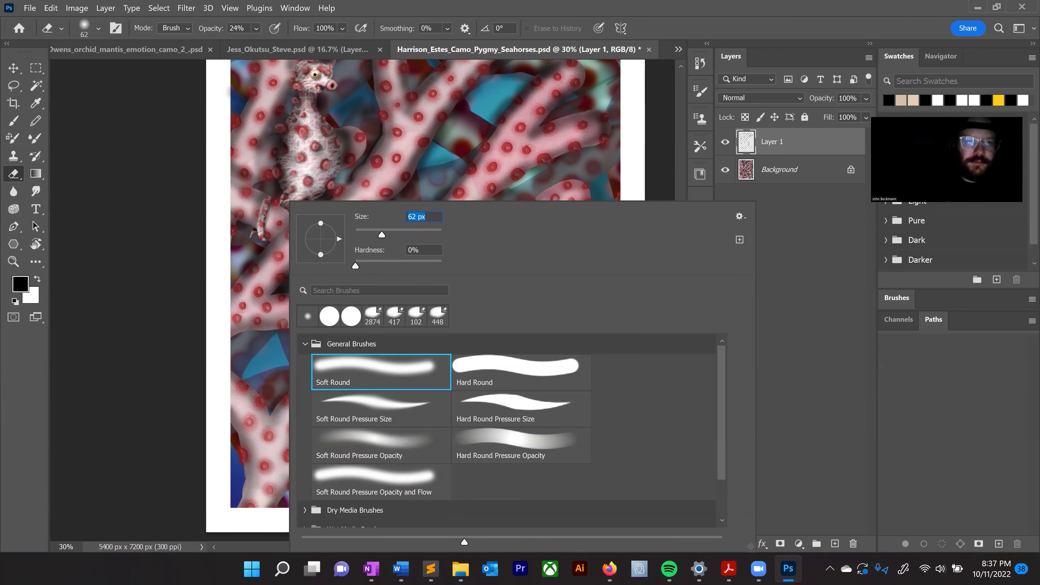
pyautogui.click(264, 214)
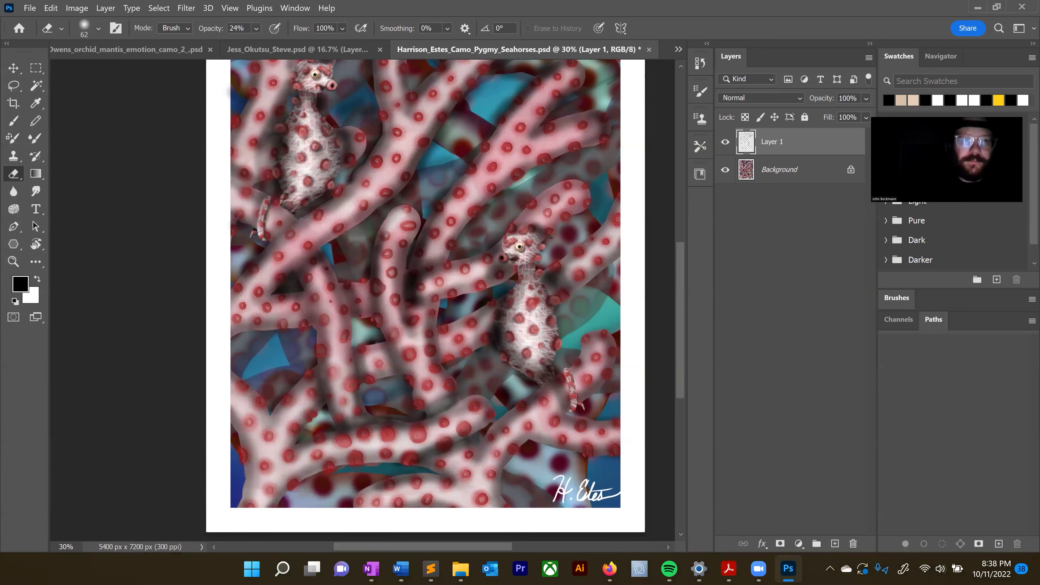
pyautogui.click(256, 28)
pyautogui.moveTo(271, 43); pyautogui.dragTo(318, 43)
pyautogui.click(262, 211)
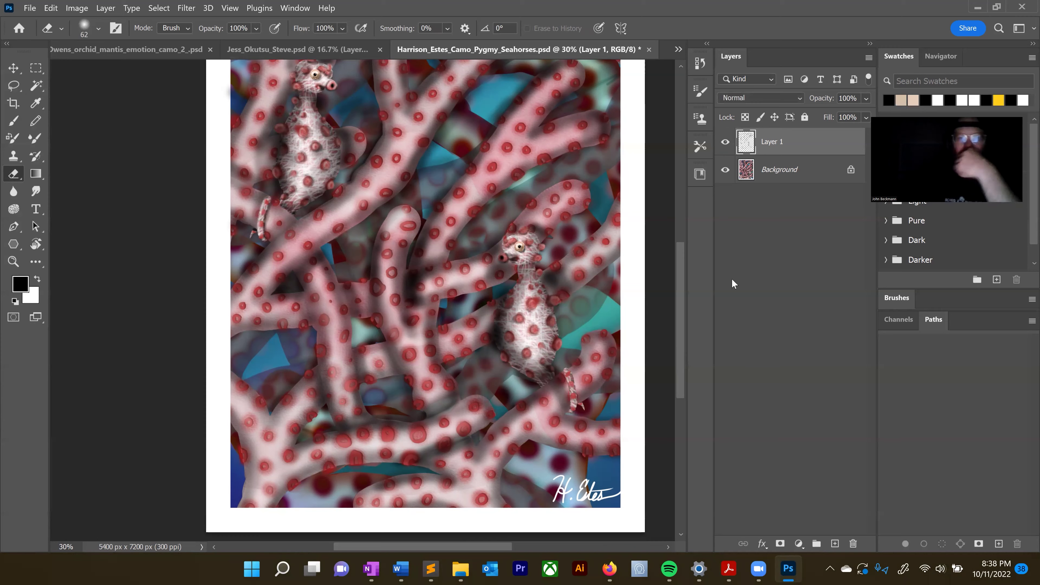
pyautogui.scroll(1, 579, 301)
pyautogui.scroll(3, 580, 301)
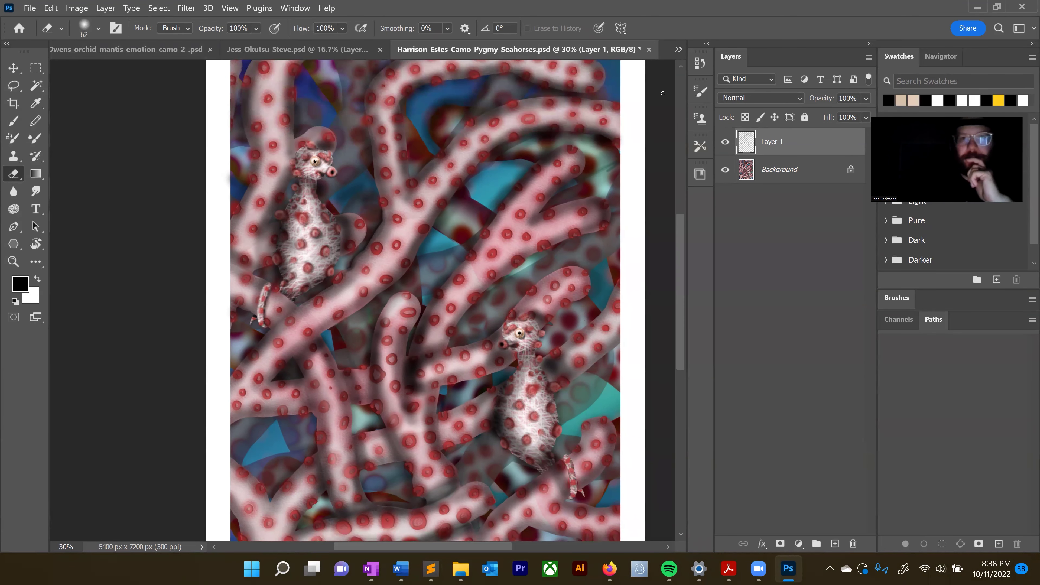
# Step: Merge Layer 1 into the Background and raise Brightness/Contrast contrast to 31
pyautogui.hotkey('ctrl', 'e')
pyautogui.hotkey('alt', 'i')
pyautogui.press('a')
pyautogui.press('c')
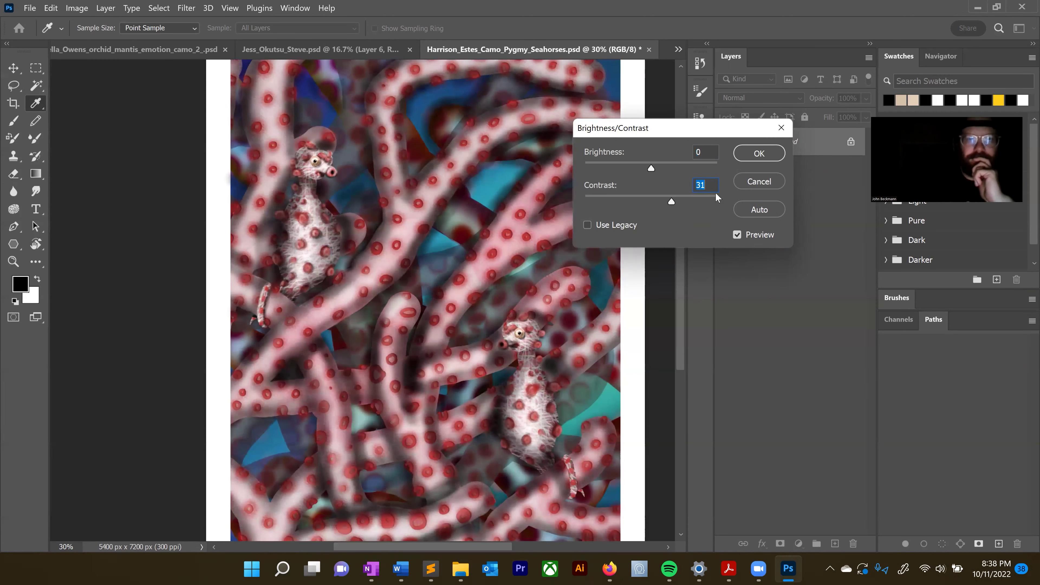
pyautogui.click(747, 152)
pyautogui.scroll(1, 632, 190)
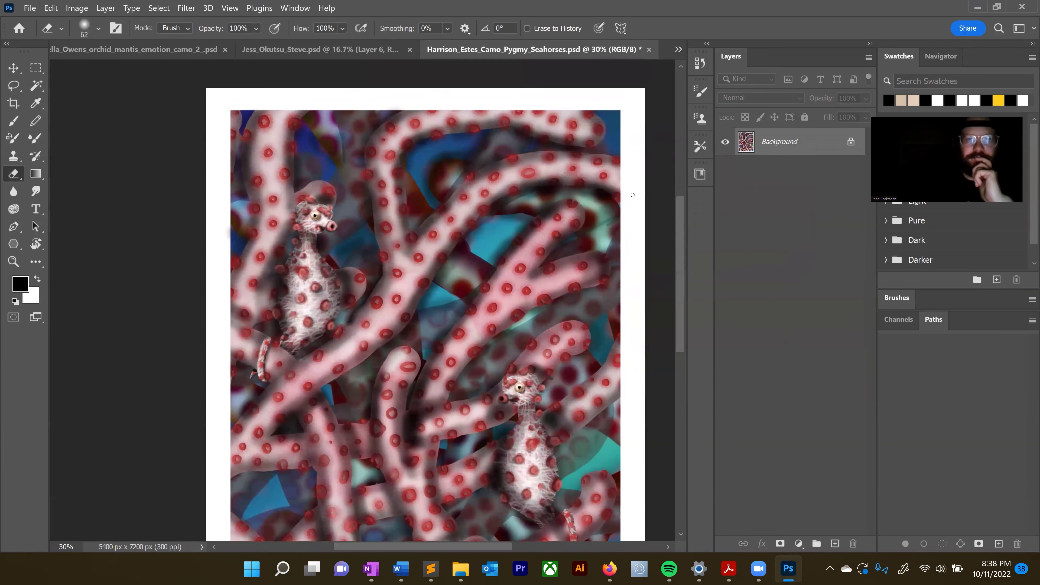
pyautogui.scroll(1, 187, 128)
pyautogui.scroll(2, 186, 128)
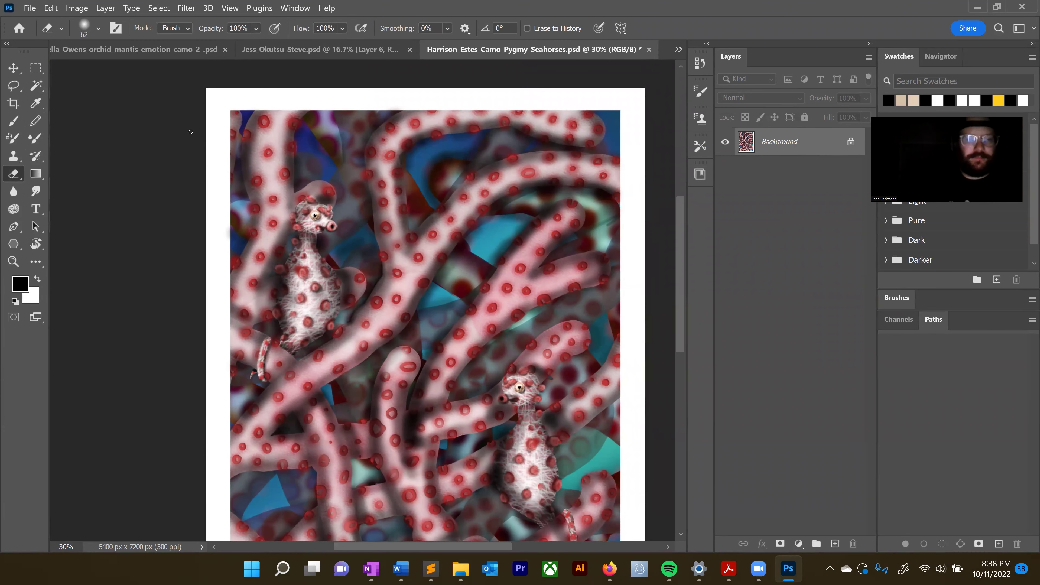
pyautogui.scroll(-1, 213, 133)
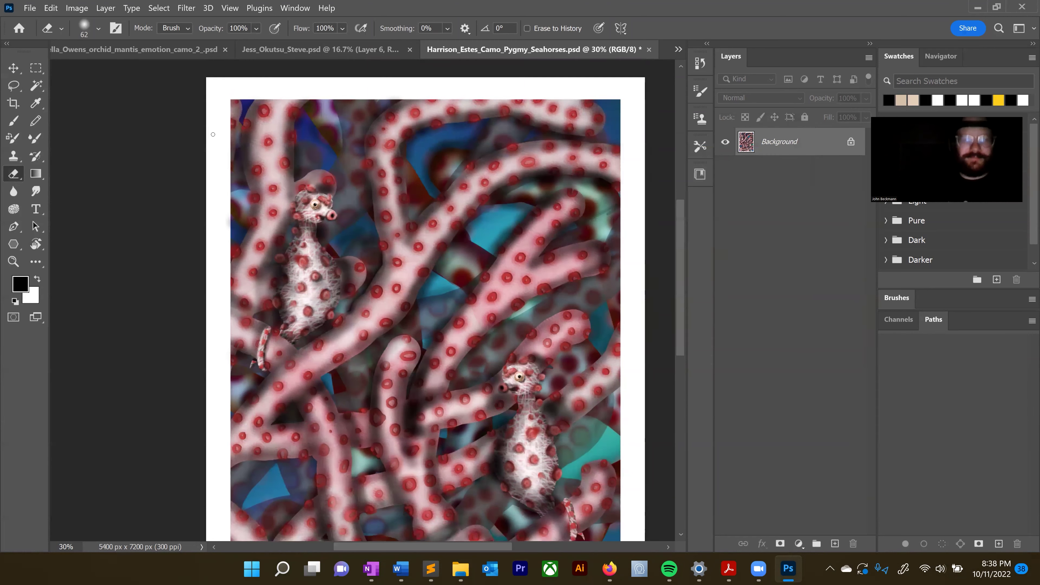
pyautogui.scroll(-1, 163, 187)
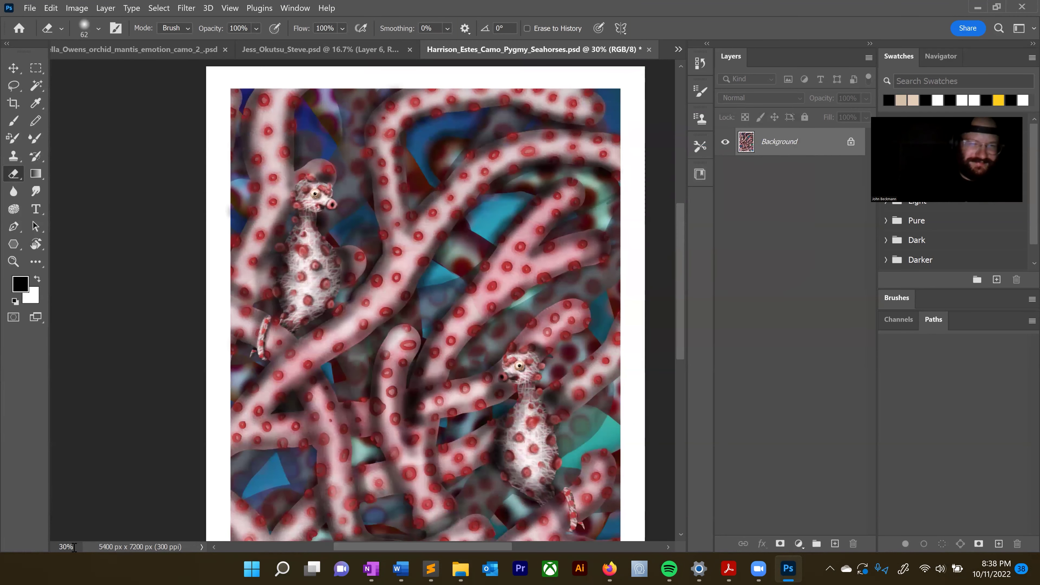
# Step: Zoom the seahorse painting out to 20%, then to 15%
pyautogui.moveTo(74, 547); pyautogui.dragTo(52, 548)
pyautogui.write('20')
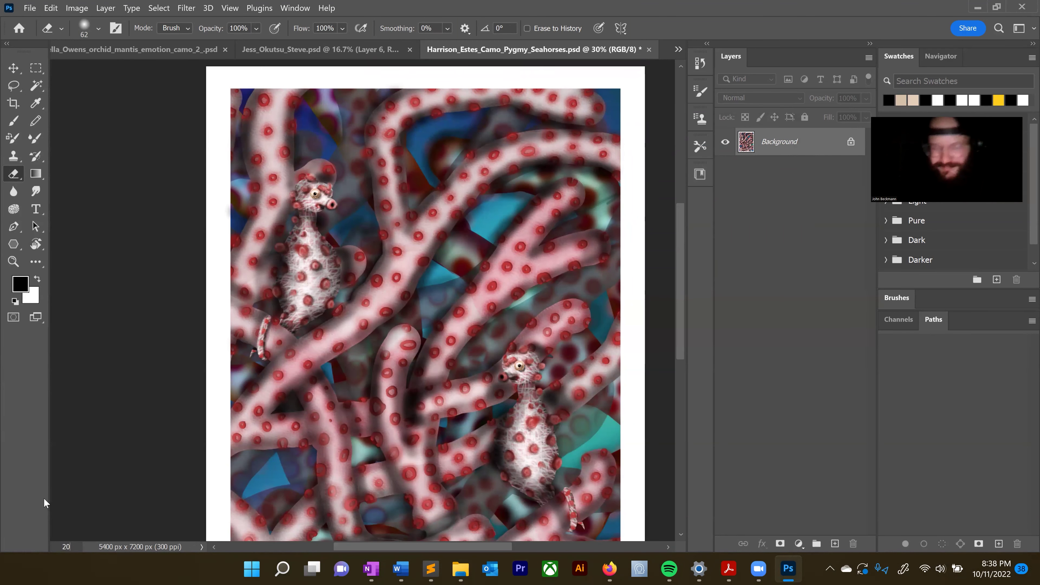
pyautogui.press('Return')
pyautogui.scroll(-1, 56, 482)
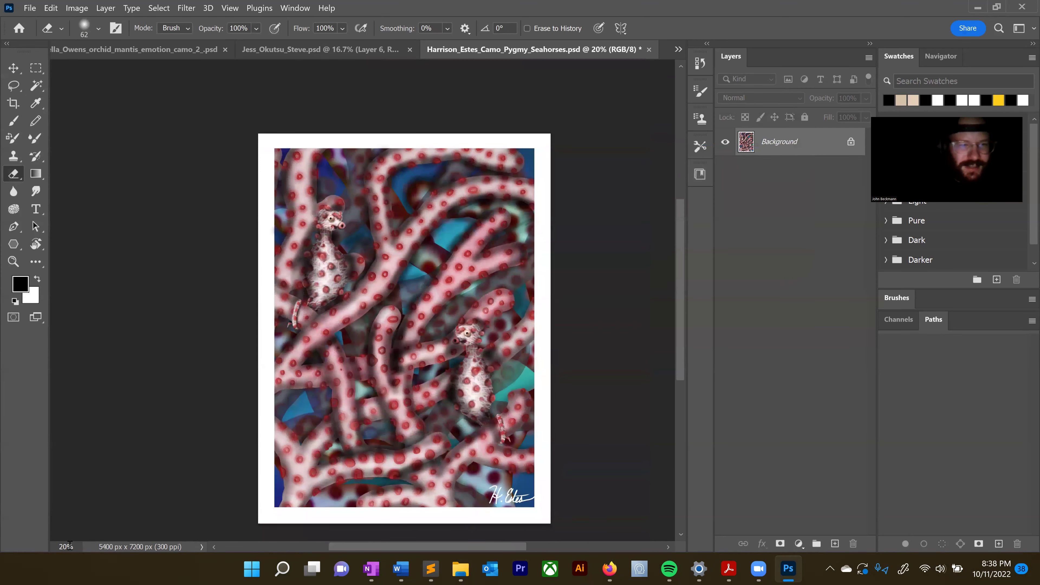
pyautogui.moveTo(70, 545); pyautogui.dragTo(33, 536)
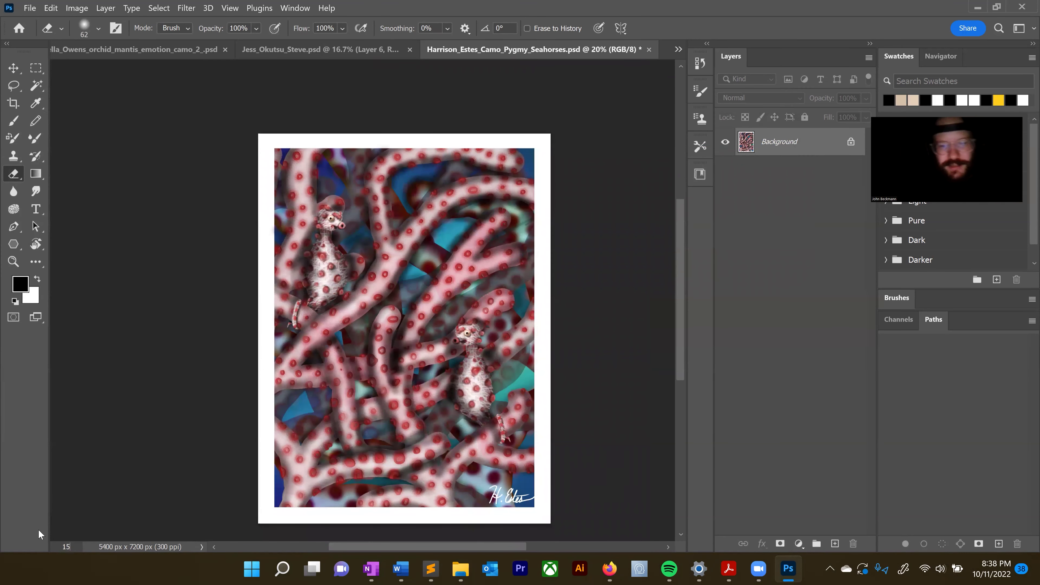
pyautogui.write('15')
pyautogui.press('Return')
pyautogui.moveTo(80, 550); pyautogui.dragTo(12, 545)
pyautogui.hotkey('alt', 'Tab')
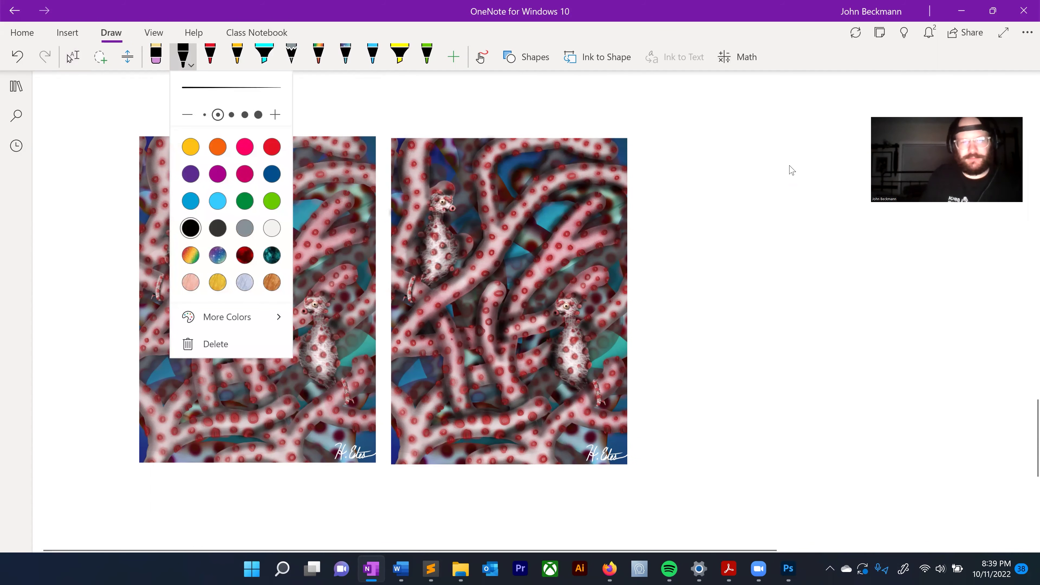
# Step: Write 1 and 2 under the seahorse images and circle the 1 and 2 above them
pyautogui.moveTo(257, 482); pyautogui.dragTo(261, 501)
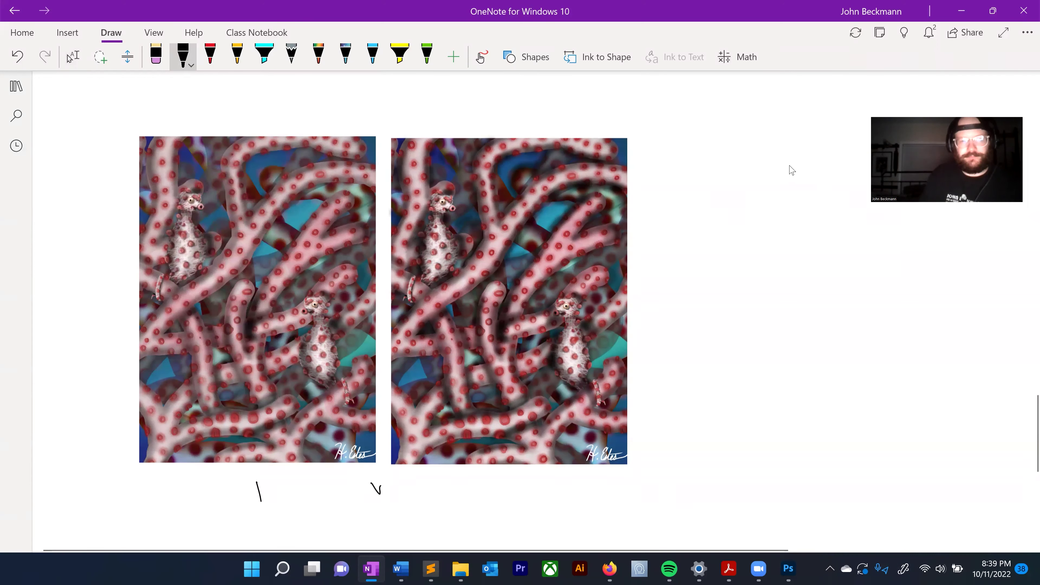
pyautogui.moveTo(501, 476); pyautogui.dragTo(517, 487)
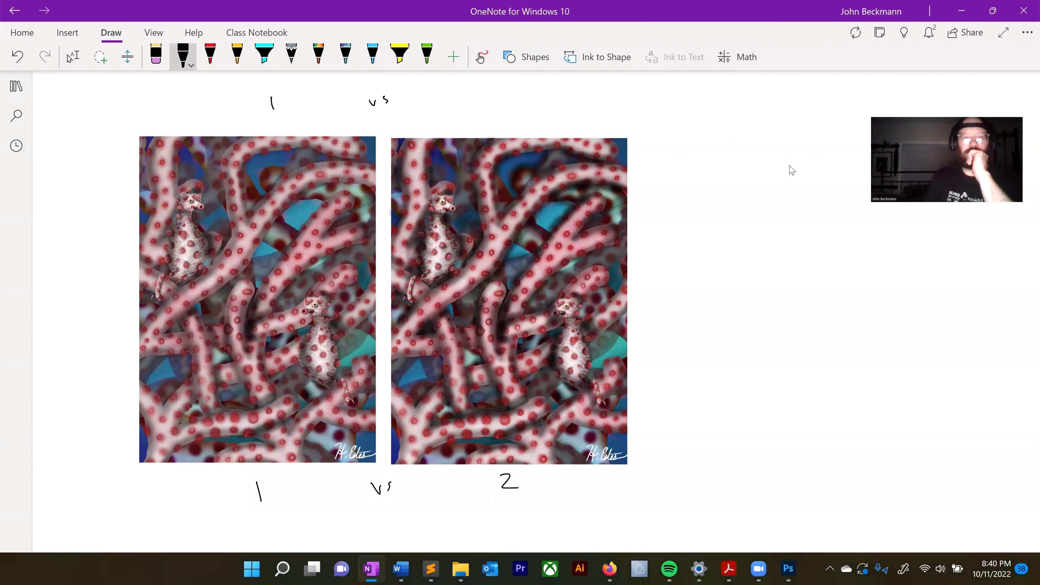
pyautogui.moveTo(271, 89); pyautogui.dragTo(274, 91)
pyautogui.moveTo(480, 87); pyautogui.dragTo(483, 90)
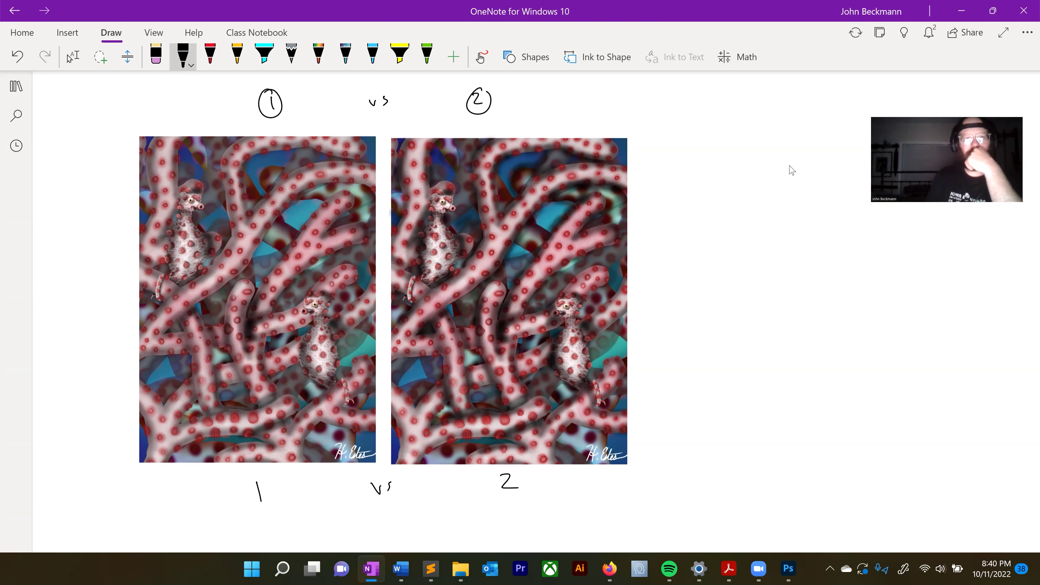
# Step: Draw a bigger circle around the 2, write 2 > 1 beside it, and restore the window
pyautogui.moveTo(498, 81); pyautogui.dragTo(480, 77)
pyautogui.moveTo(558, 95); pyautogui.dragTo(569, 107)
pyautogui.moveTo(576, 98)
pyautogui.mouseDown()
pyautogui.moveTo(577, 117)
pyautogui.moveTo(604, 115)
pyautogui.mouseUp()
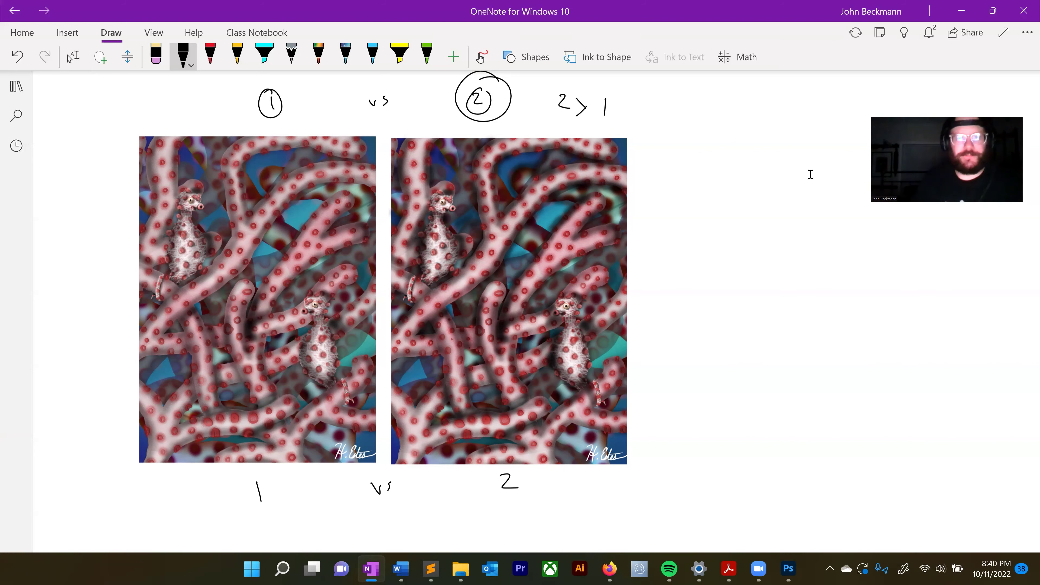
pyautogui.press('Escape')
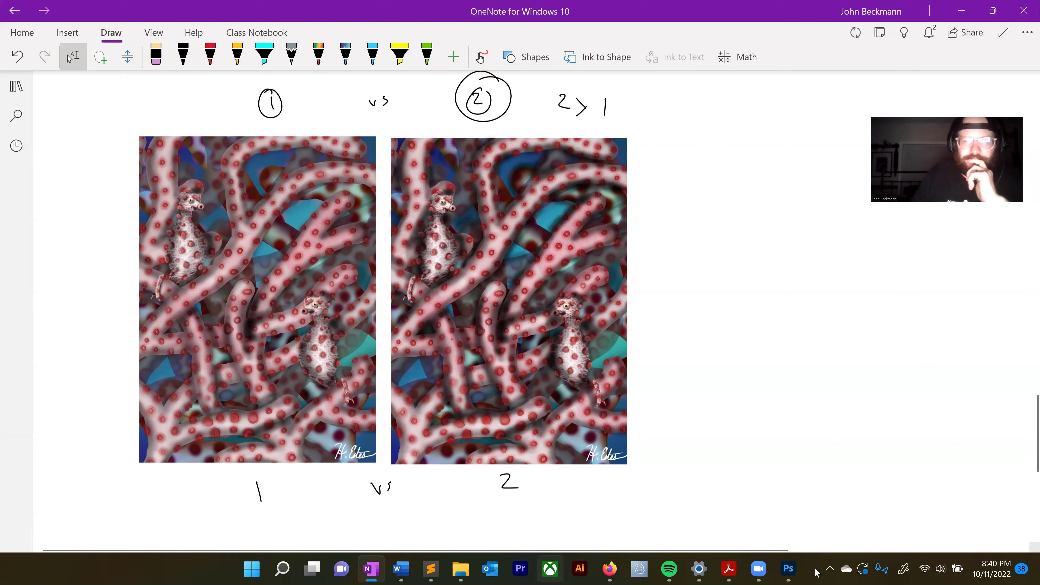
pyautogui.press('super+Down')
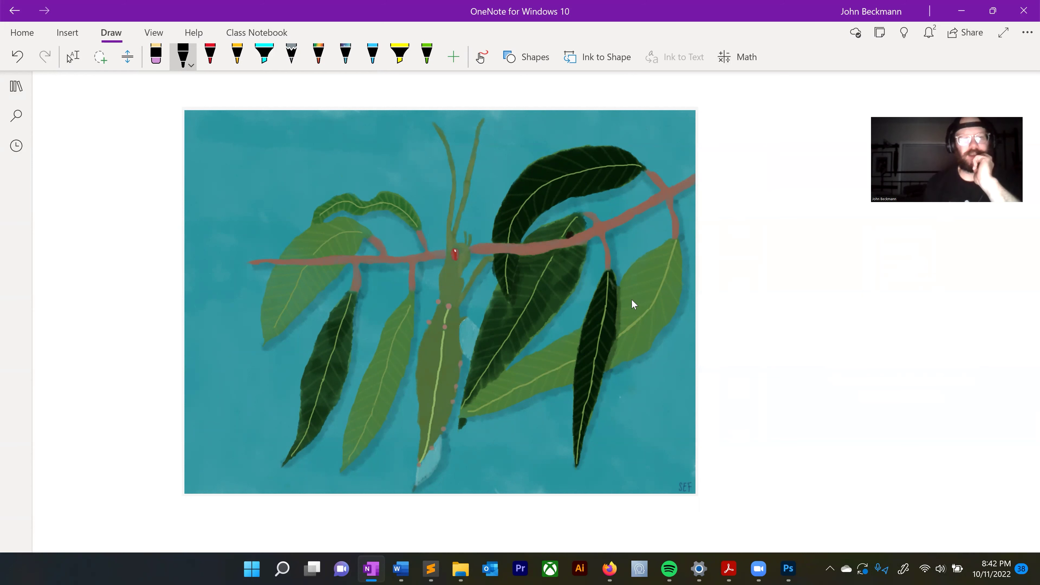
# Step: Ink an arrow and a question mark pointing at the stick insect's pale tail tip
pyautogui.moveTo(471, 453)
pyautogui.mouseDown()
pyautogui.moveTo(433, 459)
pyautogui.moveTo(441, 472)
pyautogui.moveTo(472, 441)
pyautogui.mouseUp()
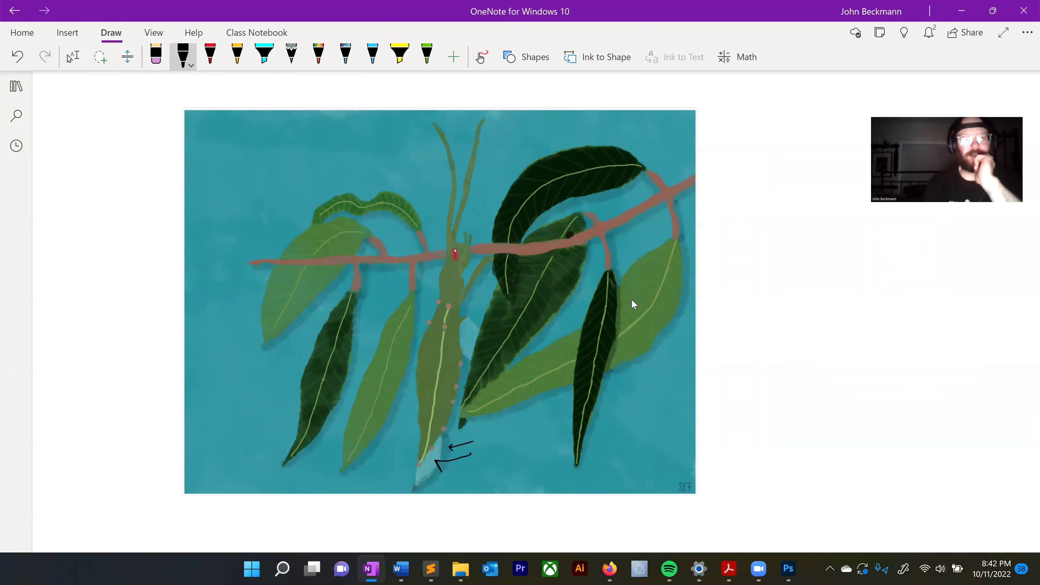
pyautogui.moveTo(433, 455)
pyautogui.mouseDown()
pyautogui.moveTo(412, 490)
pyautogui.moveTo(438, 488)
pyautogui.moveTo(454, 449)
pyautogui.mouseUp()
pyautogui.moveTo(469, 315)
pyautogui.mouseDown()
pyautogui.moveTo(462, 353)
pyautogui.moveTo(476, 321)
pyautogui.mouseUp()
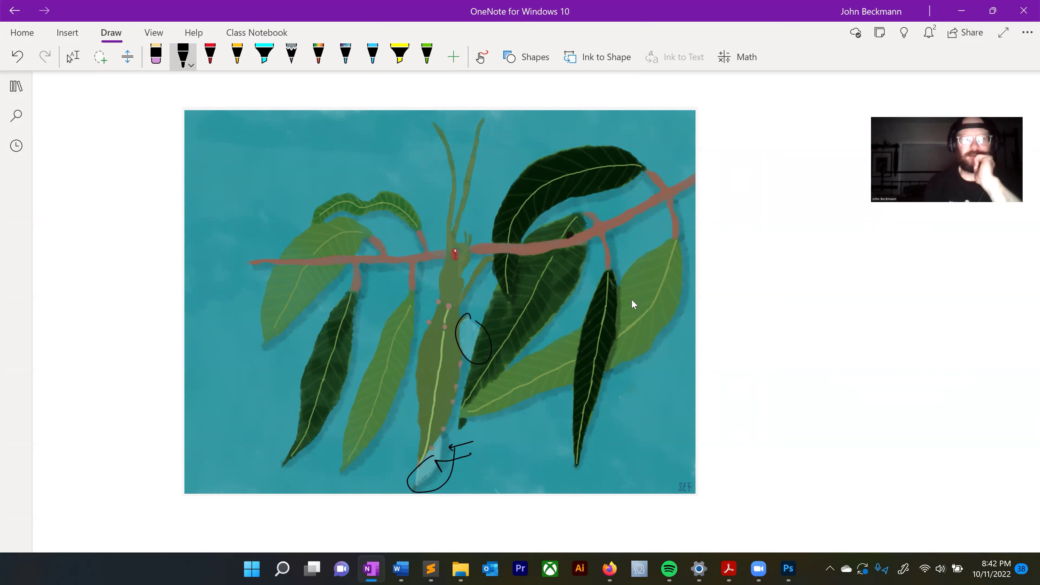
pyautogui.hotkey('ctrl', 'z')
pyautogui.hotkey('ctrl', 'z')
pyautogui.hotkey('ctrl', 'z')
pyautogui.hotkey('ctrl', 'z')
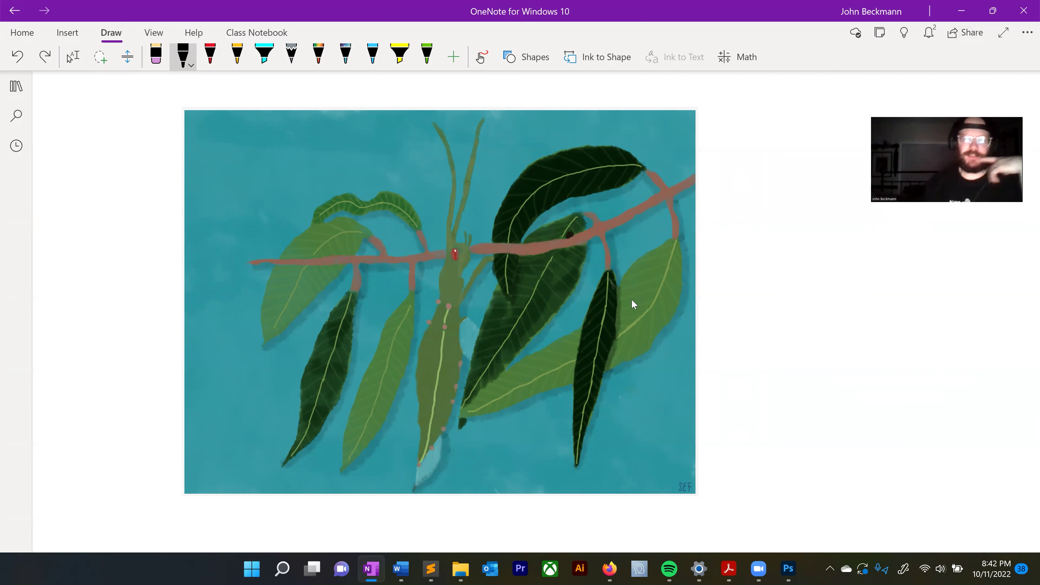
pyautogui.moveTo(463, 455)
pyautogui.mouseDown()
pyautogui.moveTo(507, 447)
pyautogui.moveTo(462, 458)
pyautogui.mouseUp()
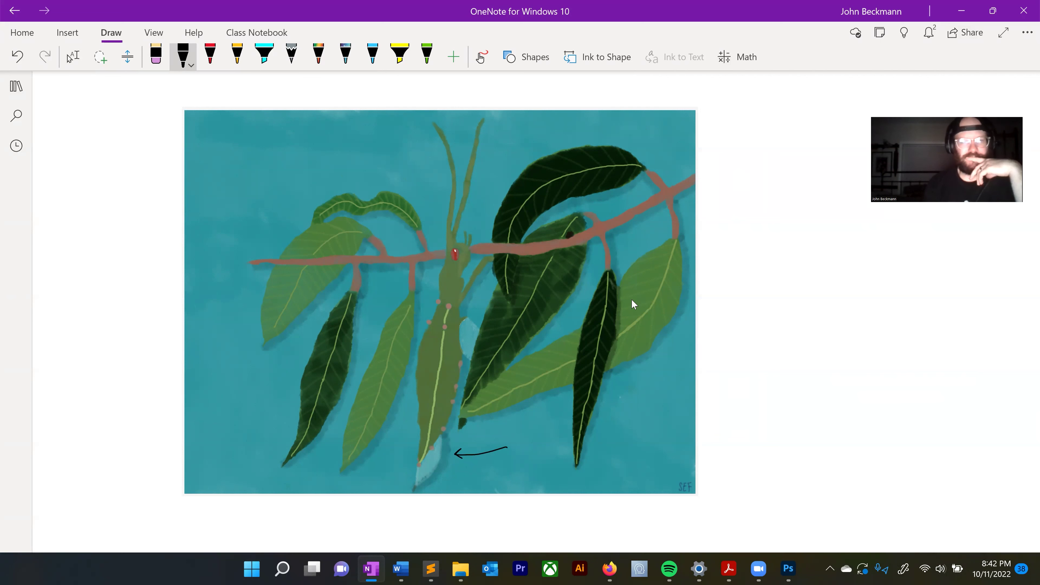
pyautogui.moveTo(518, 434); pyautogui.dragTo(519, 445)
pyautogui.click(518, 453)
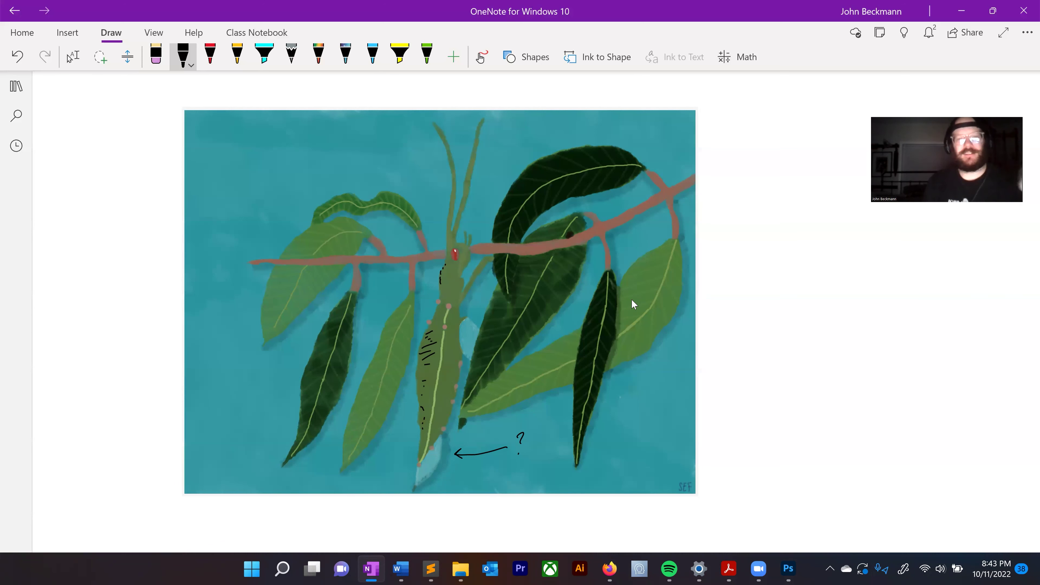
# Step: Undo the hatching, arrow, question mark and handwritten body note so the painting is clear of ink
pyautogui.hotkey('ctrl', 'z')
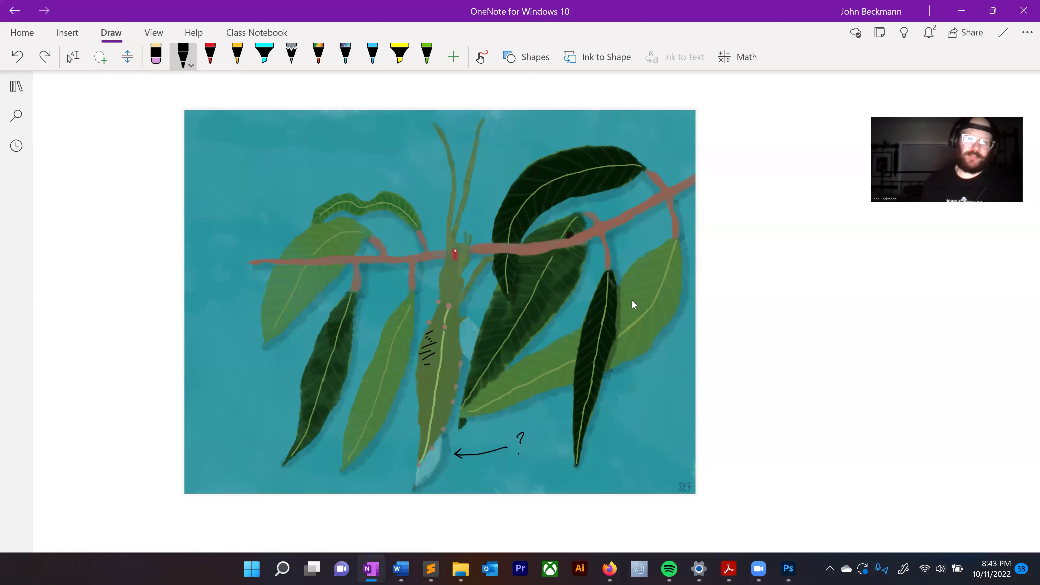
pyautogui.hotkey('ctrl', 'z')
pyautogui.hotkey('ctrl', 'z')
pyautogui.hotkey('ctrl', 'z')
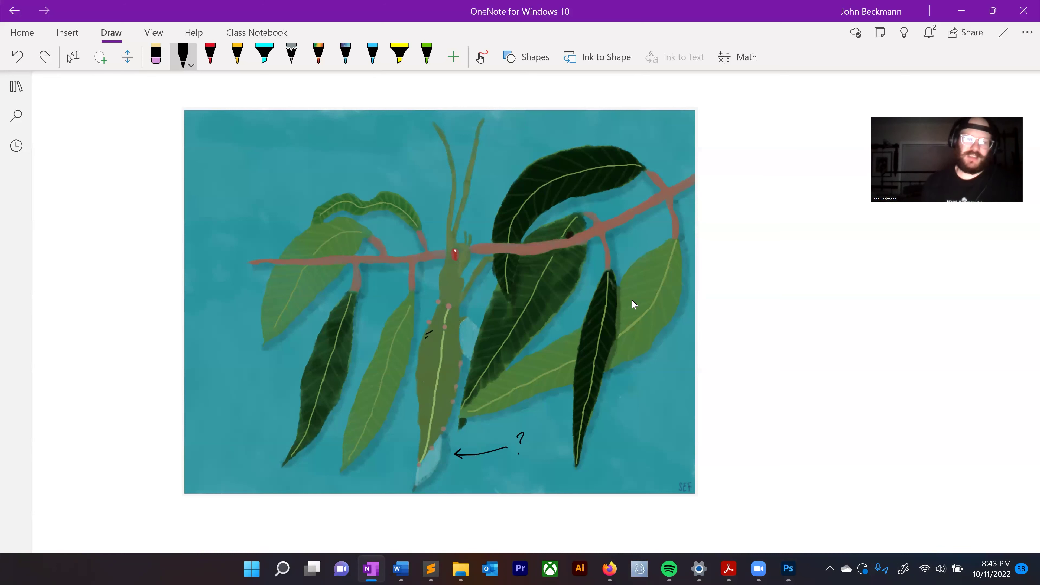
pyautogui.hotkey('ctrl', 'z')
pyautogui.hotkey('ctrl', 'z')
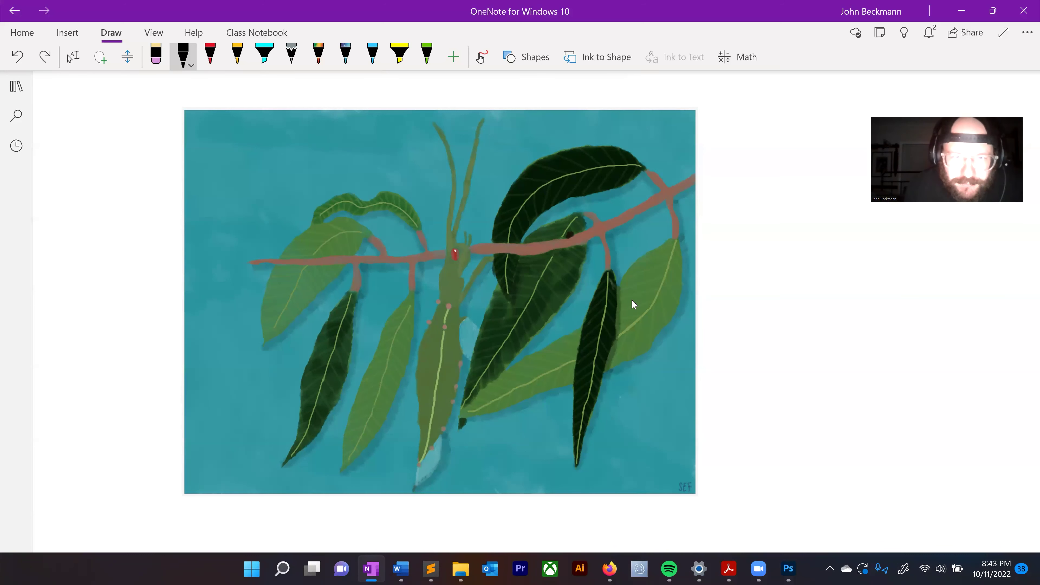
pyautogui.moveTo(426, 375); pyautogui.dragTo(432, 370)
pyautogui.moveTo(433, 364)
pyautogui.mouseDown()
pyautogui.moveTo(445, 358)
pyautogui.moveTo(427, 387)
pyautogui.mouseUp()
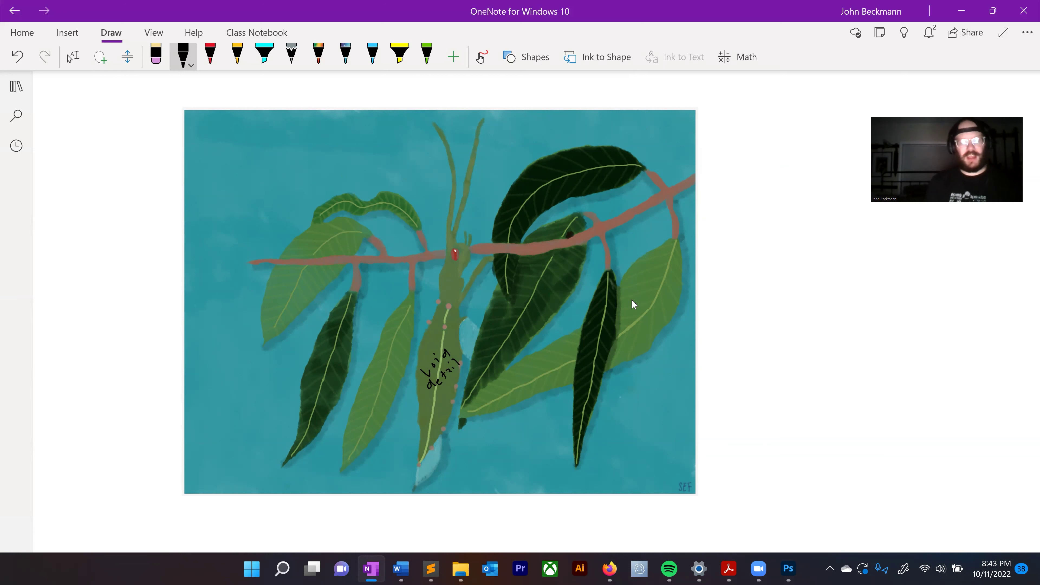
pyautogui.hotkey('ctrl', 'z')
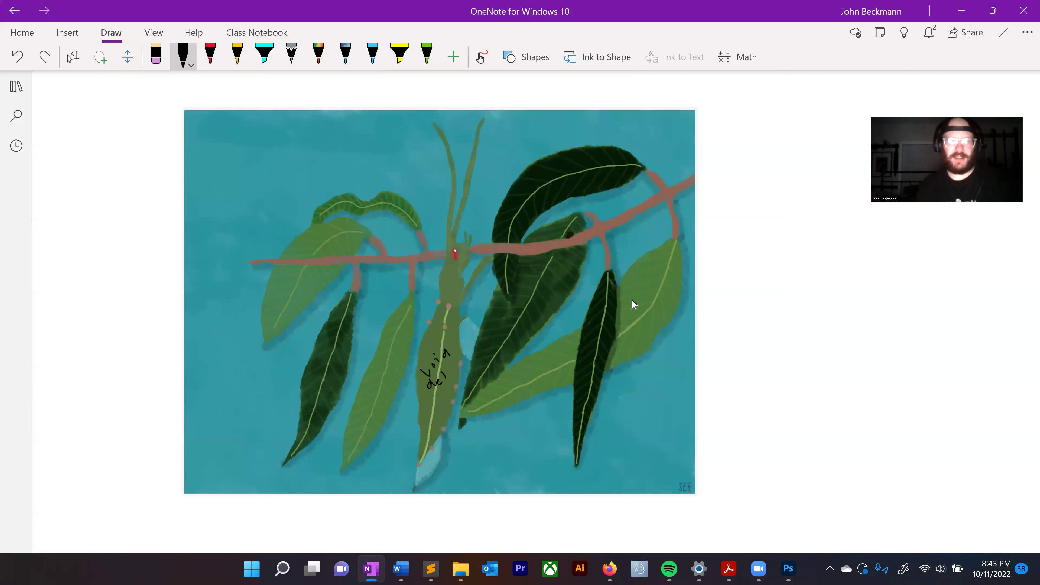
pyautogui.hotkey('ctrl', 'z')
pyautogui.hotkey('ctrl', 'z')
pyautogui.hotkey('ctrl', 'z')
pyautogui.hotkey('ctrl', 'z')
# Step: Snip the stick-insect painting to the clipboard with Win+Shift+S
pyautogui.press('Escape')
pyautogui.press('super+shift+s')
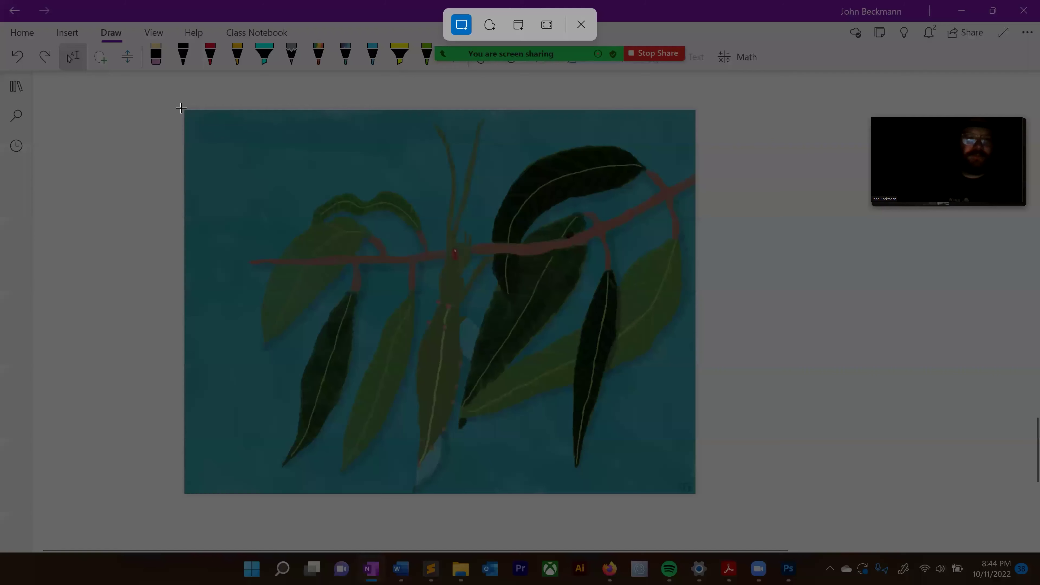
pyautogui.moveTo(181, 108); pyautogui.dragTo(699, 495)
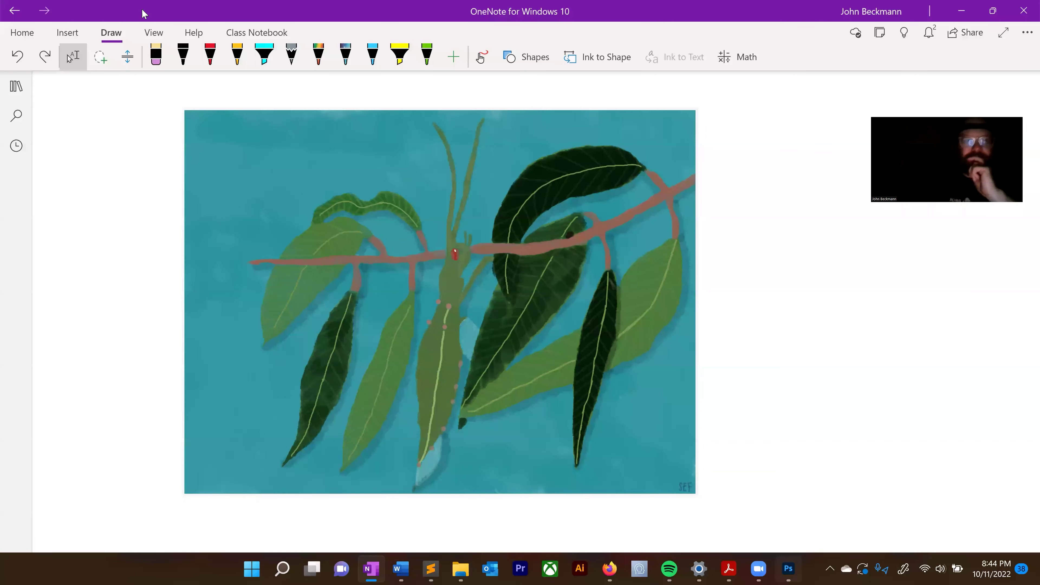
# Step: In Photoshop, close the portrait document without saving
pyautogui.hotkey('alt', 'Tab')
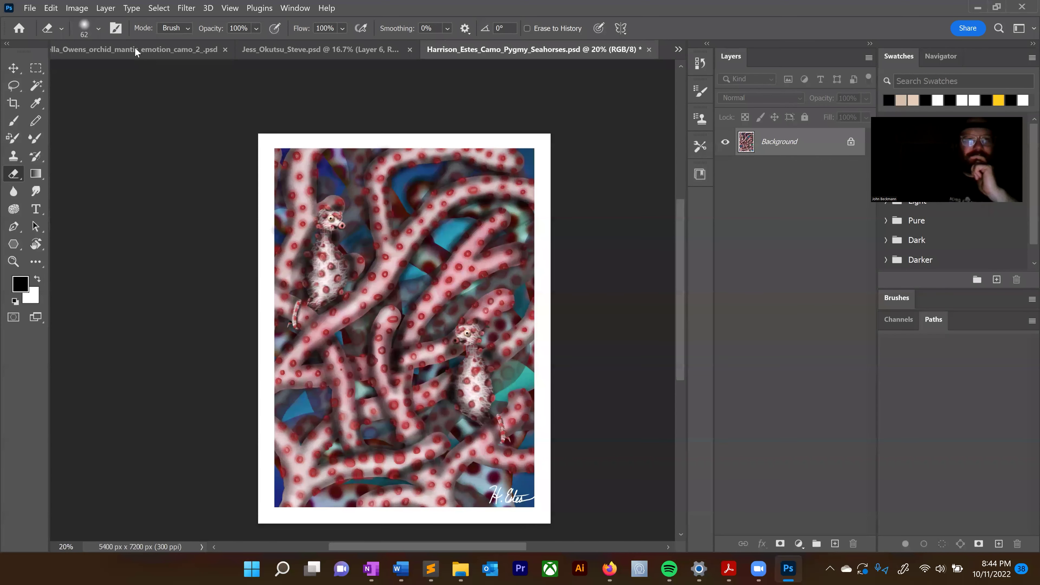
pyautogui.hotkey('ctrl', 'shift', 'Tab')
pyautogui.hotkey('ctrl', 'w')
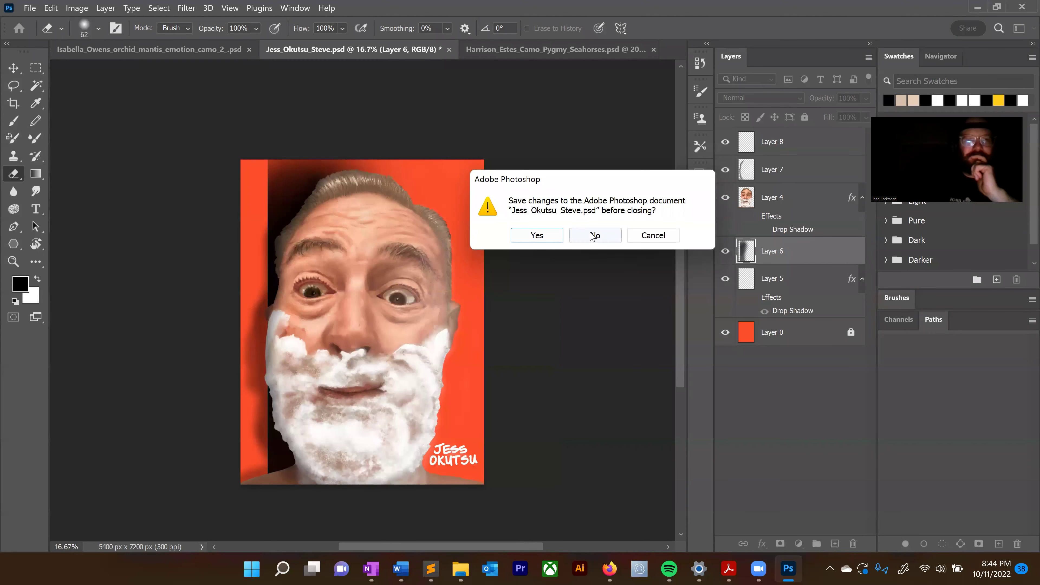
pyautogui.click(591, 236)
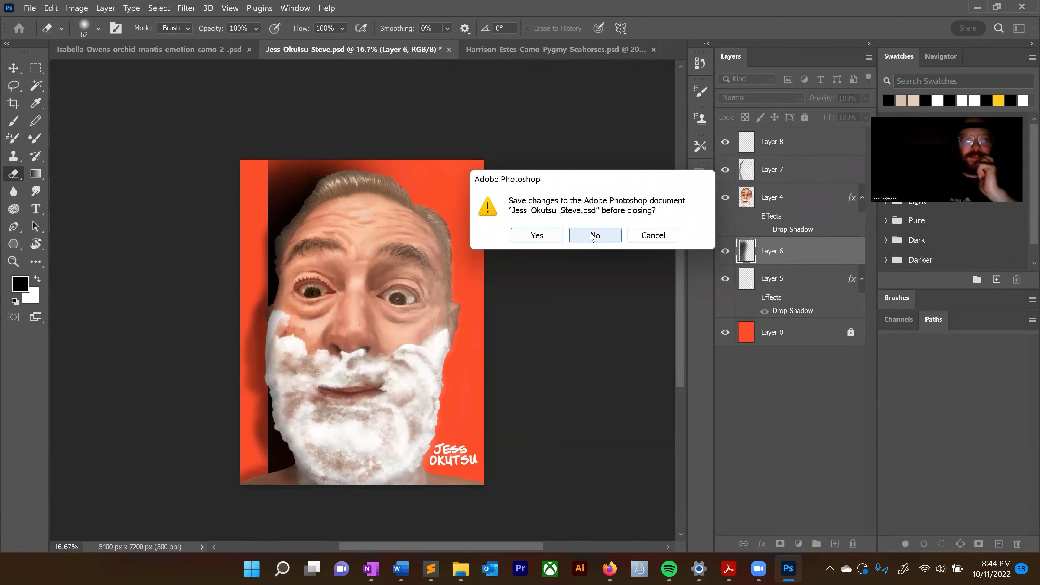
pyautogui.click(593, 237)
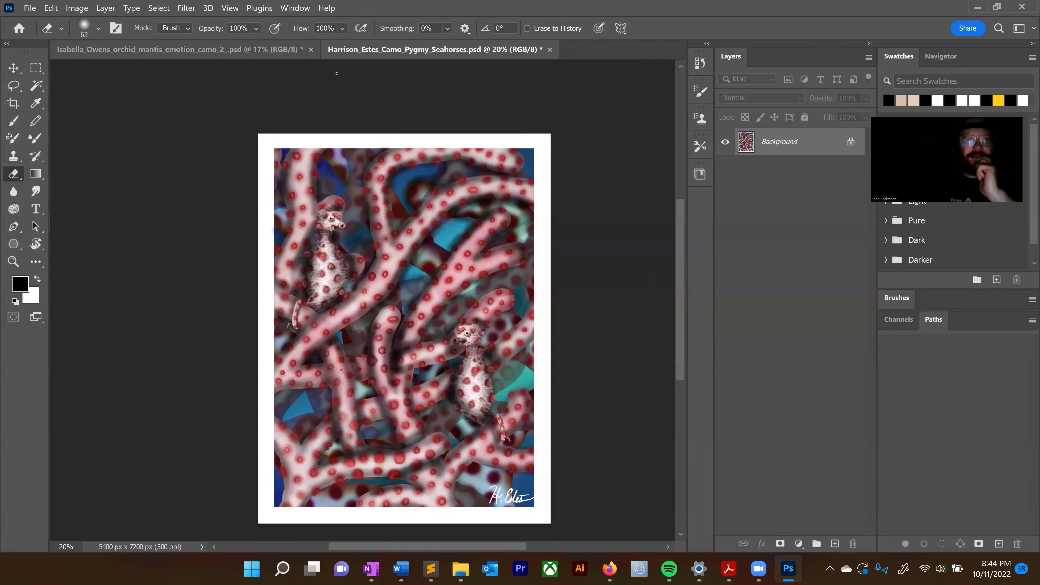
# Step: Close the orchid mantis and seahorse documents without saving, then start a new document
pyautogui.click(280, 51)
pyautogui.hotkey('ctrl', 'w')
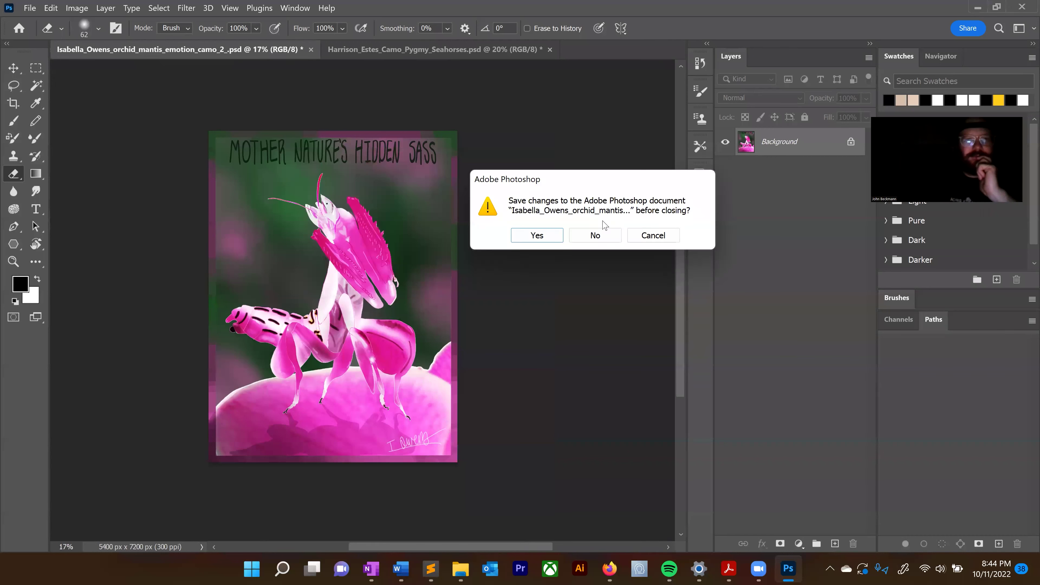
pyautogui.click(596, 236)
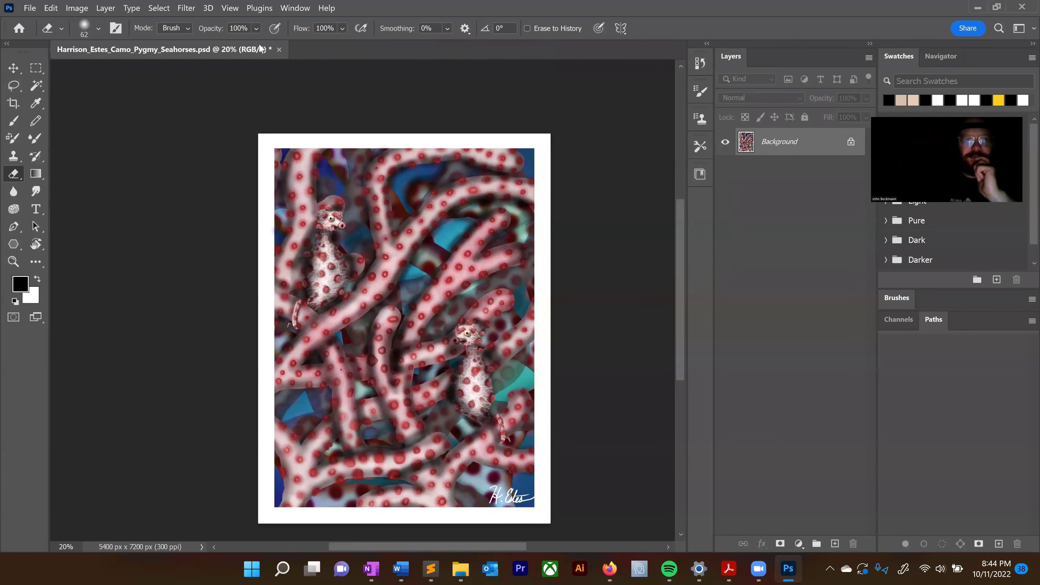
pyautogui.click(280, 52)
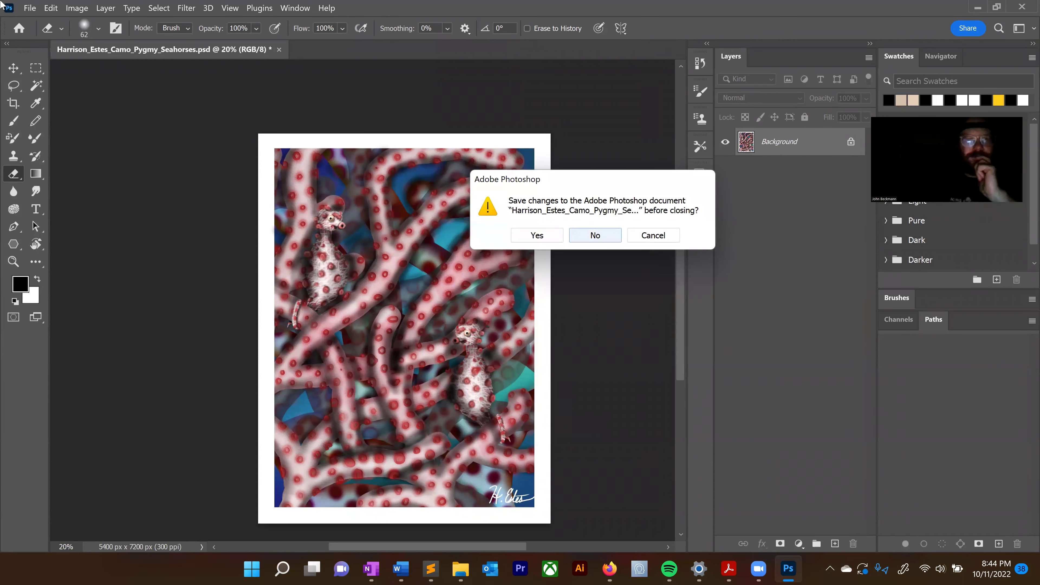
pyautogui.press('Return')
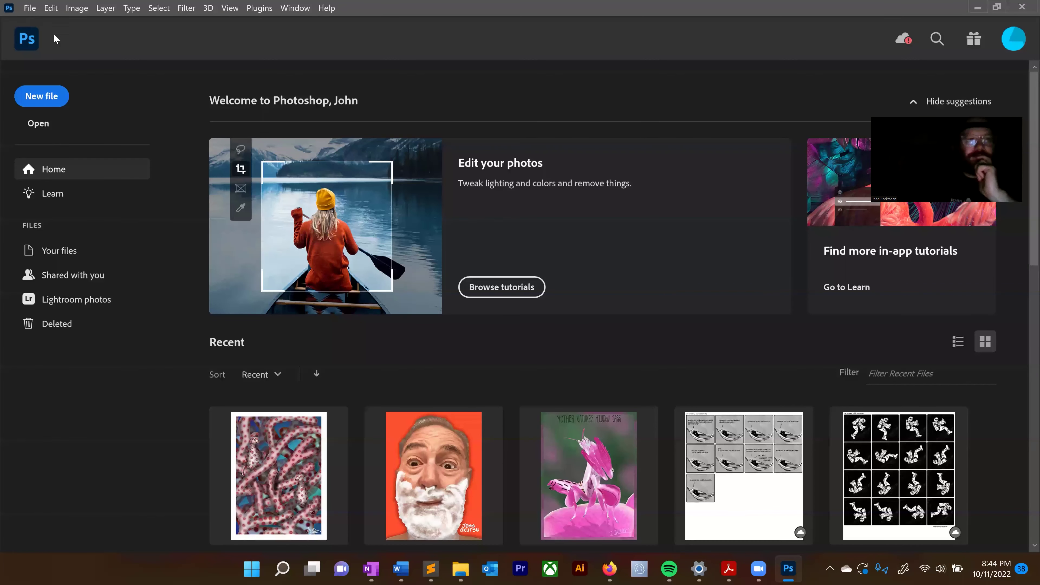
pyautogui.hotkey('ctrl', 'n')
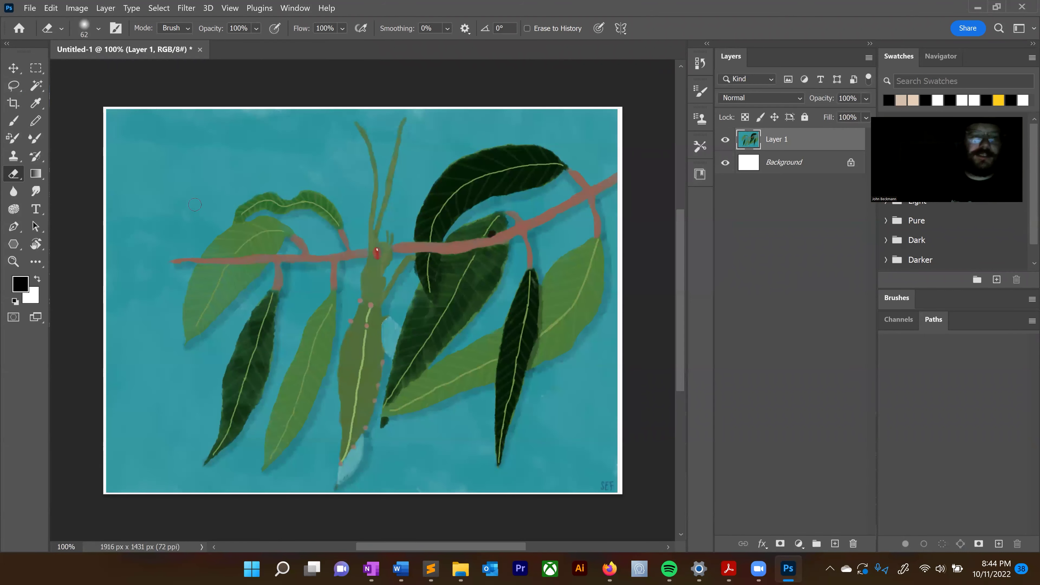
# Step: Set a fully soft brush tip and add a new empty Layer 2 above the painting
pyautogui.rightClick(192, 284)
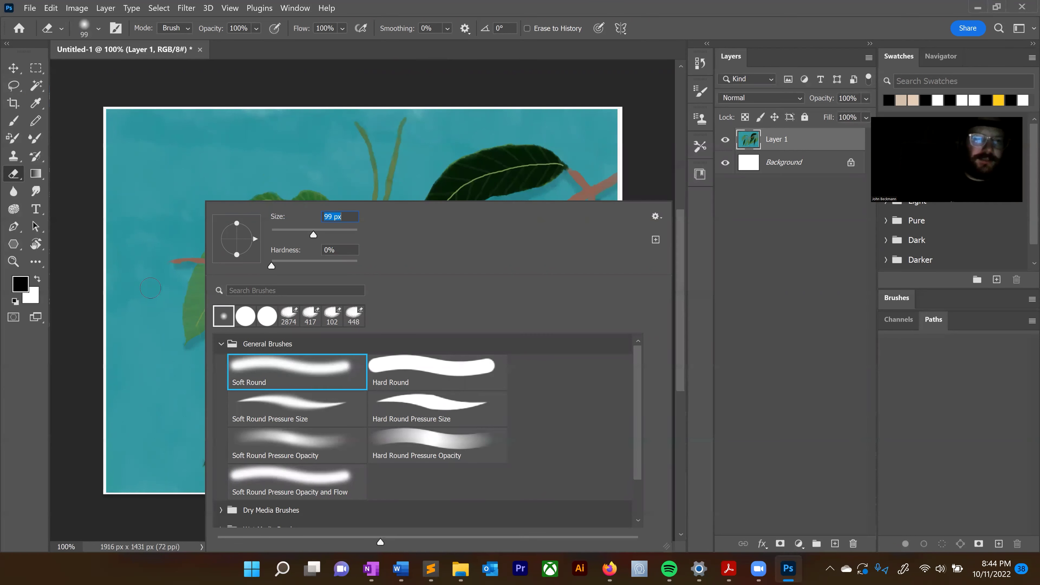
pyautogui.click(105, 8)
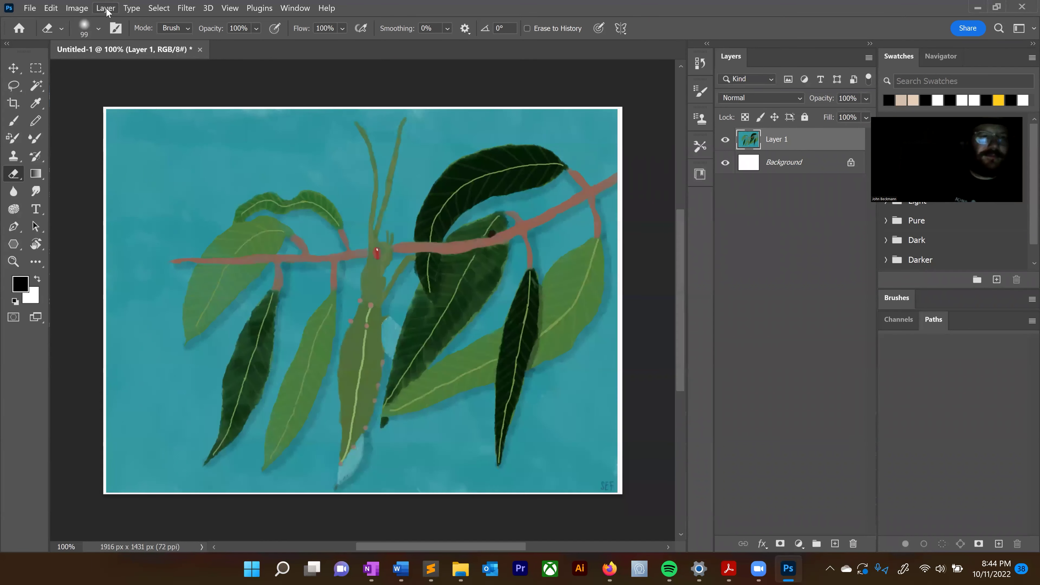
pyautogui.click(105, 7)
pyautogui.moveTo(221, 21)
pyautogui.click(273, 26)
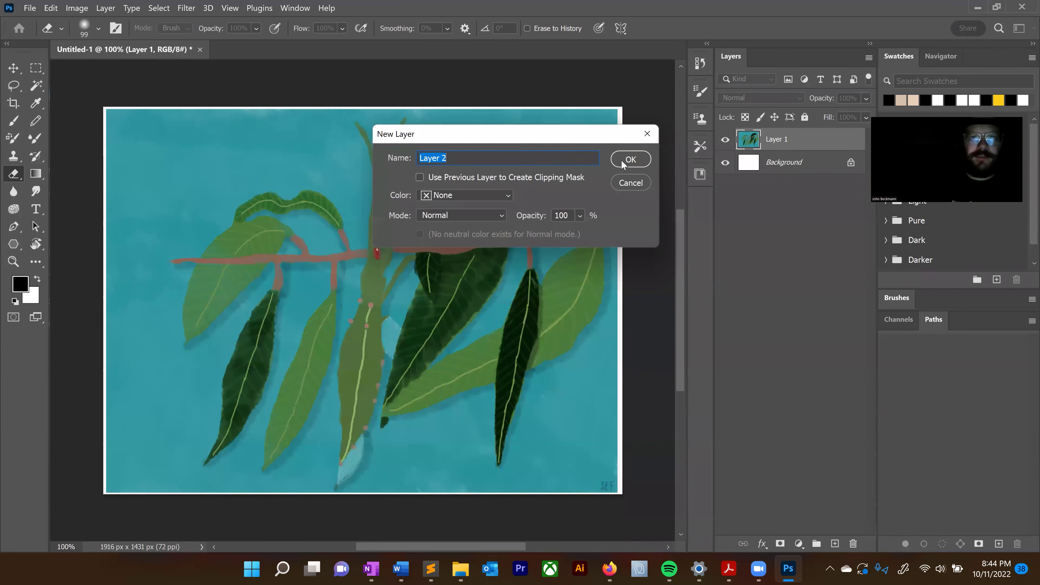
pyautogui.click(629, 160)
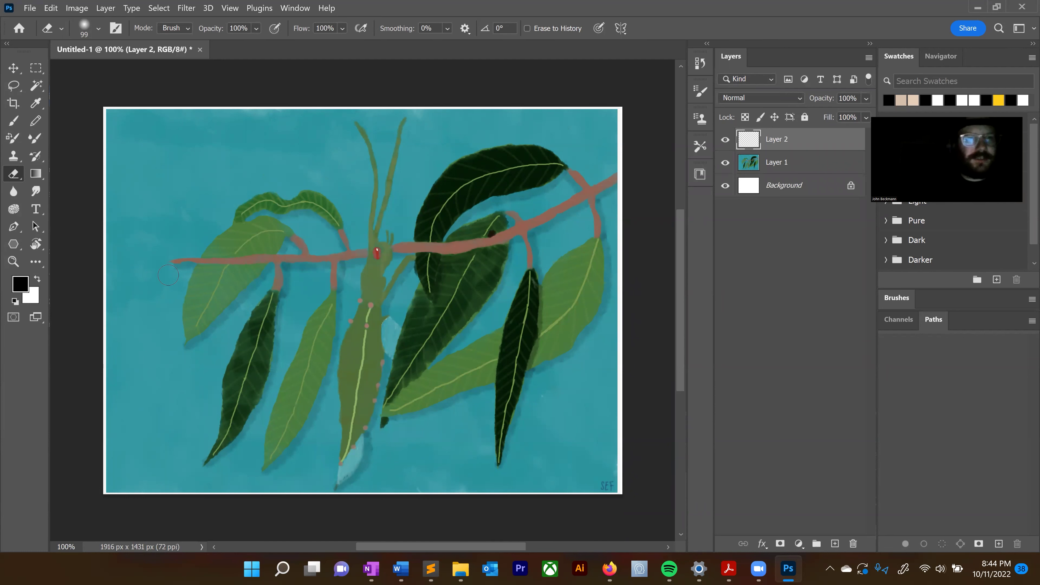
# Step: Switch to the Brush tool with an 80 px soft tip
pyautogui.press('b')
pyautogui.rightClick(258, 201)
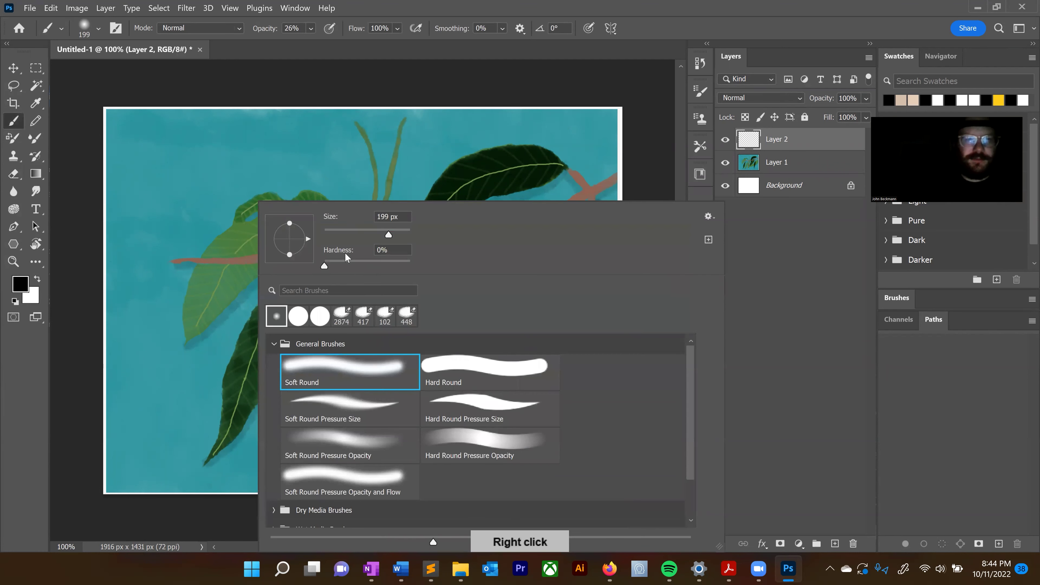
pyautogui.click(360, 232)
# Step: Try soft dark test strokes near the branch tip and lower left, undoing each
pyautogui.click(206, 192)
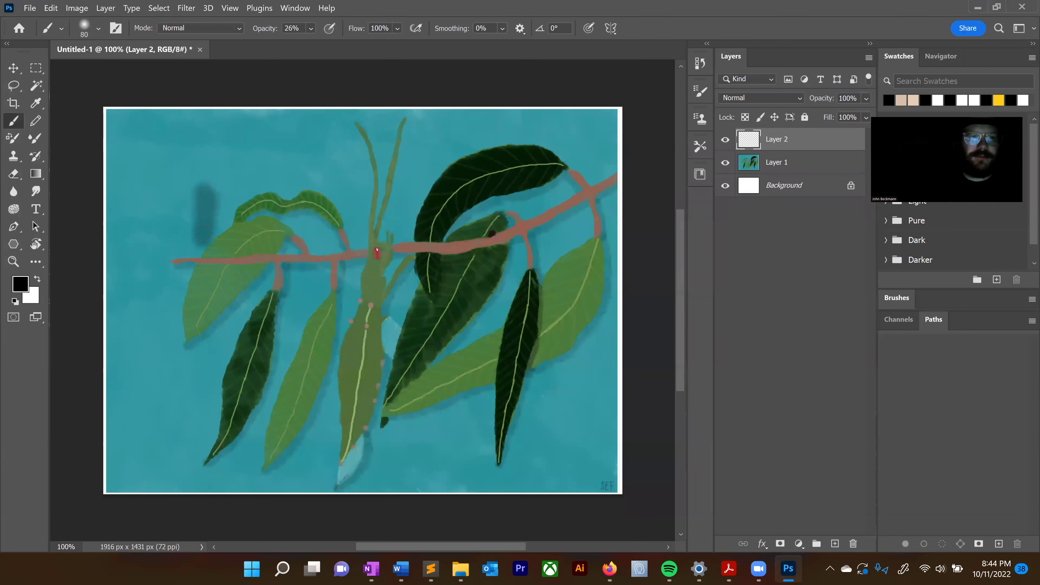
pyautogui.moveTo(205, 197); pyautogui.dragTo(206, 234)
pyautogui.hotkey('ctrl', 'z')
pyautogui.moveTo(150, 267)
pyautogui.mouseDown()
pyautogui.moveTo(194, 260)
pyautogui.moveTo(164, 320)
pyautogui.moveTo(168, 349)
pyautogui.mouseUp()
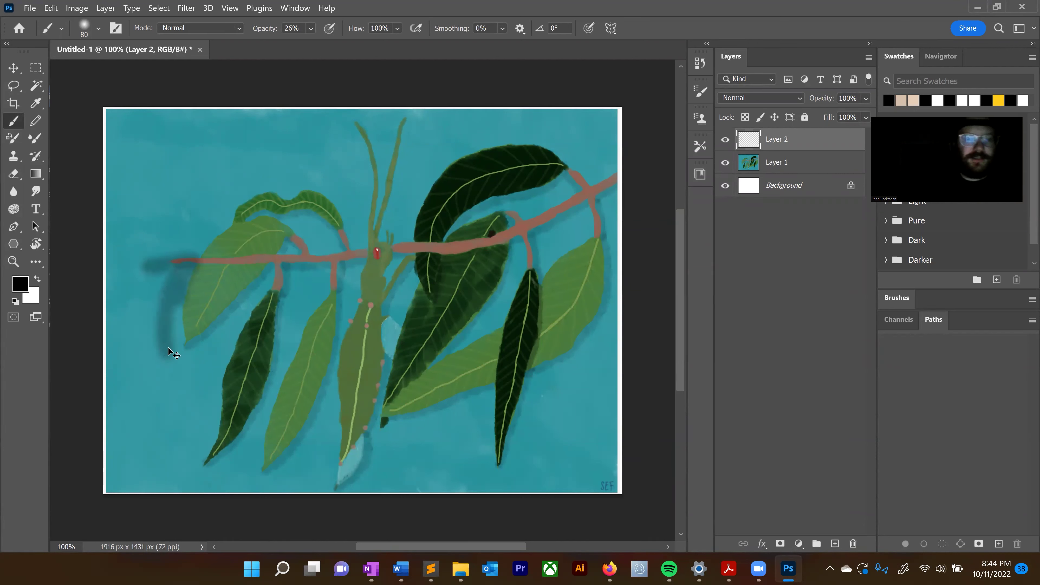
pyautogui.hotkey('ctrl', 'z')
pyautogui.moveTo(119, 305)
pyautogui.mouseDown()
pyautogui.moveTo(164, 470)
pyautogui.moveTo(278, 352)
pyautogui.moveTo(264, 423)
pyautogui.moveTo(321, 287)
pyautogui.moveTo(301, 434)
pyautogui.moveTo(275, 475)
pyautogui.moveTo(327, 415)
pyautogui.moveTo(357, 272)
pyautogui.moveTo(379, 348)
pyautogui.moveTo(360, 455)
pyautogui.moveTo(466, 307)
pyautogui.moveTo(356, 453)
pyautogui.mouseUp()
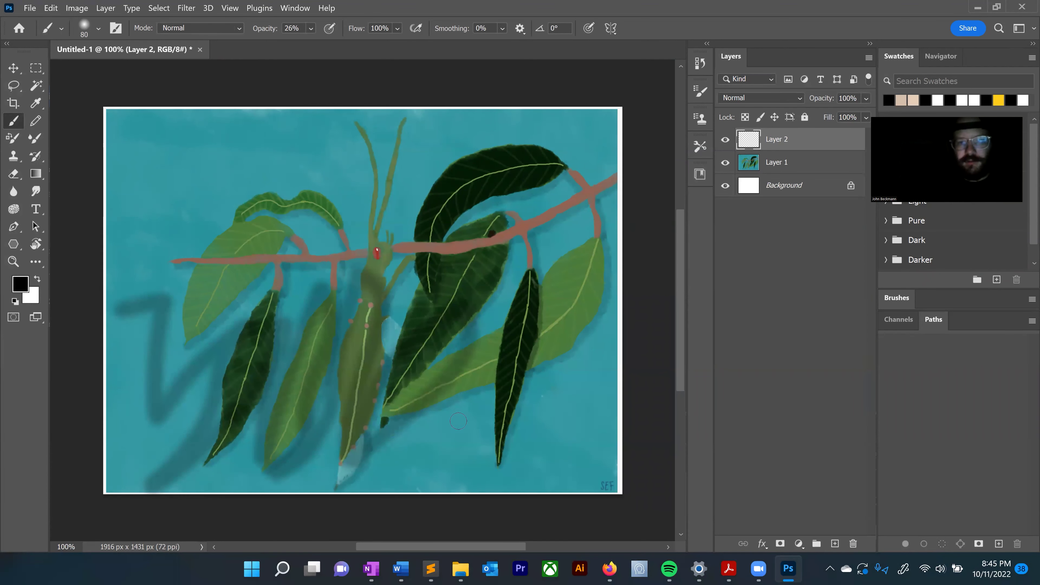
pyautogui.hotkey('ctrl', 'z')
# Step: Paint soft shadows beside the light leaf, the big dark leaf, and the lower and left dark leaves
pyautogui.moveTo(182, 378)
pyautogui.mouseDown()
pyautogui.moveTo(235, 315)
pyautogui.moveTo(179, 360)
pyautogui.moveTo(170, 337)
pyautogui.moveTo(178, 277)
pyautogui.mouseUp()
pyautogui.moveTo(246, 314)
pyautogui.mouseDown()
pyautogui.moveTo(260, 289)
pyautogui.moveTo(314, 286)
pyautogui.moveTo(303, 312)
pyautogui.moveTo(313, 259)
pyautogui.moveTo(296, 262)
pyautogui.moveTo(368, 274)
pyautogui.moveTo(362, 283)
pyautogui.moveTo(404, 298)
pyautogui.mouseUp()
pyautogui.moveTo(420, 209)
pyautogui.mouseDown()
pyautogui.moveTo(409, 235)
pyautogui.moveTo(427, 176)
pyautogui.mouseUp()
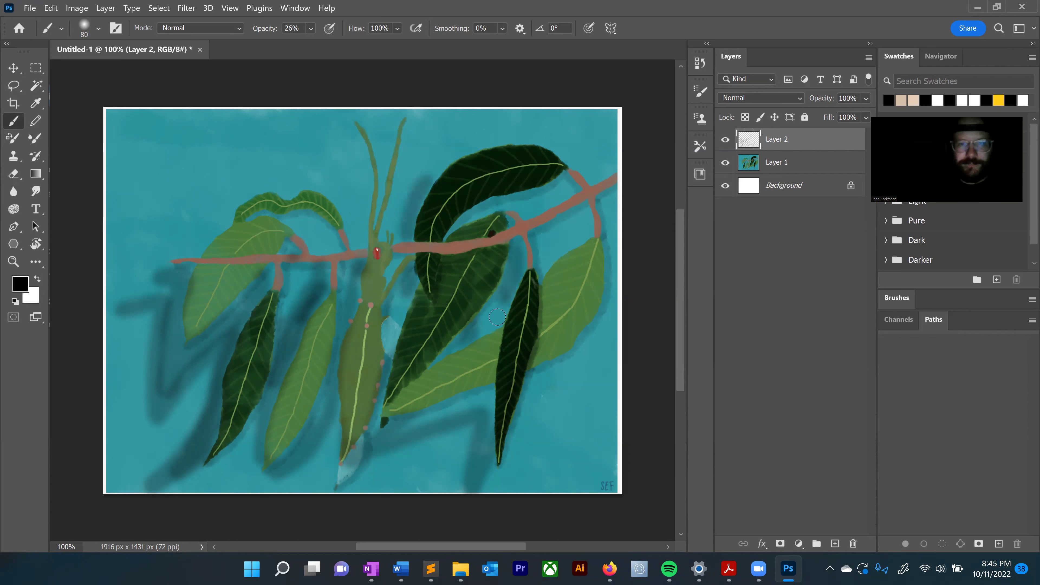
pyautogui.moveTo(494, 335); pyautogui.dragTo(483, 460)
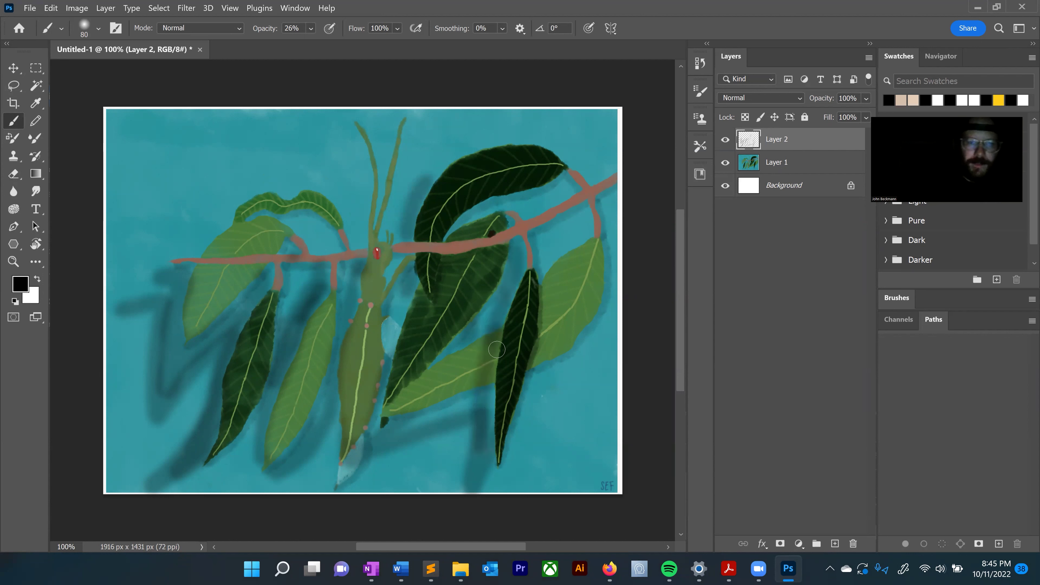
pyautogui.moveTo(496, 341); pyautogui.dragTo(494, 448)
pyautogui.moveTo(506, 330); pyautogui.dragTo(494, 440)
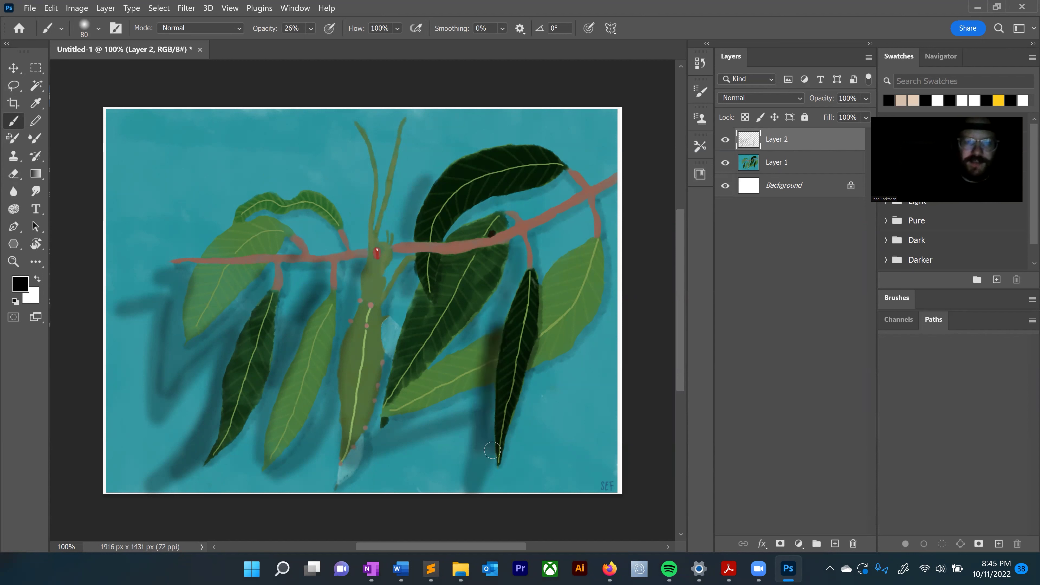
pyautogui.moveTo(512, 297); pyautogui.dragTo(503, 426)
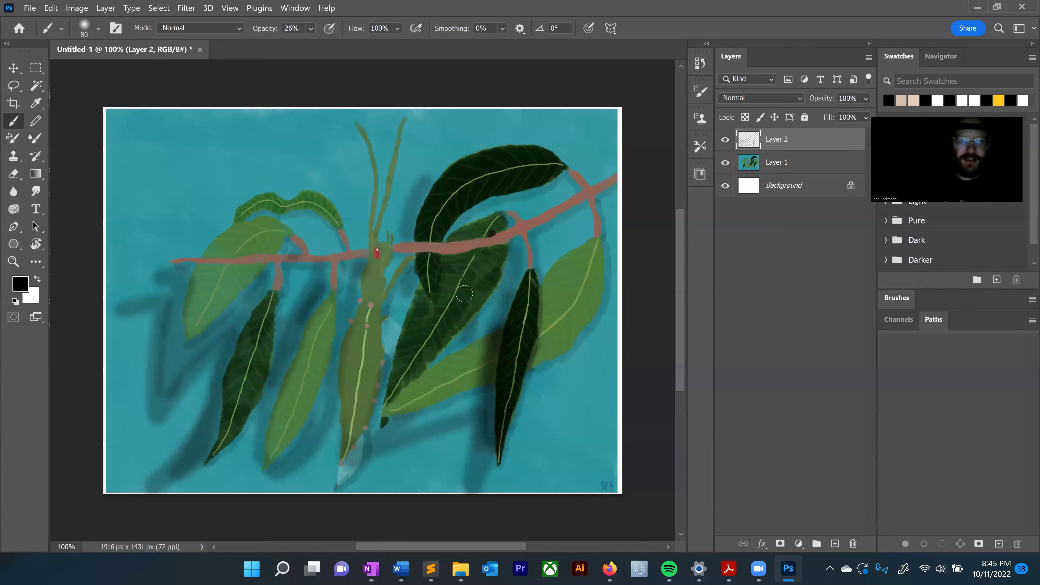
pyautogui.moveTo(227, 351); pyautogui.dragTo(223, 408)
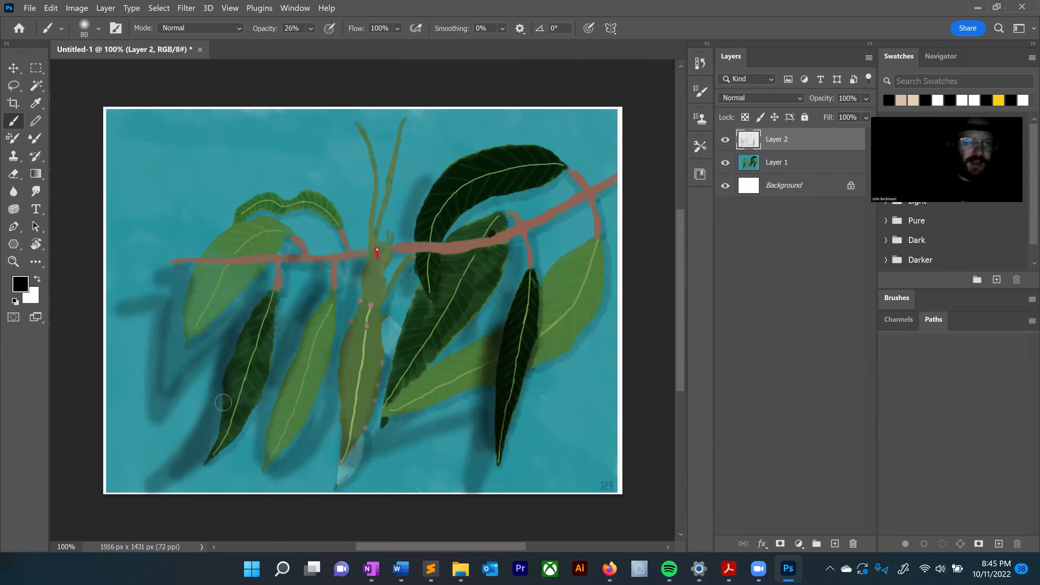
pyautogui.moveTo(262, 295)
pyautogui.mouseDown()
pyautogui.moveTo(231, 355)
pyautogui.moveTo(223, 422)
pyautogui.mouseUp()
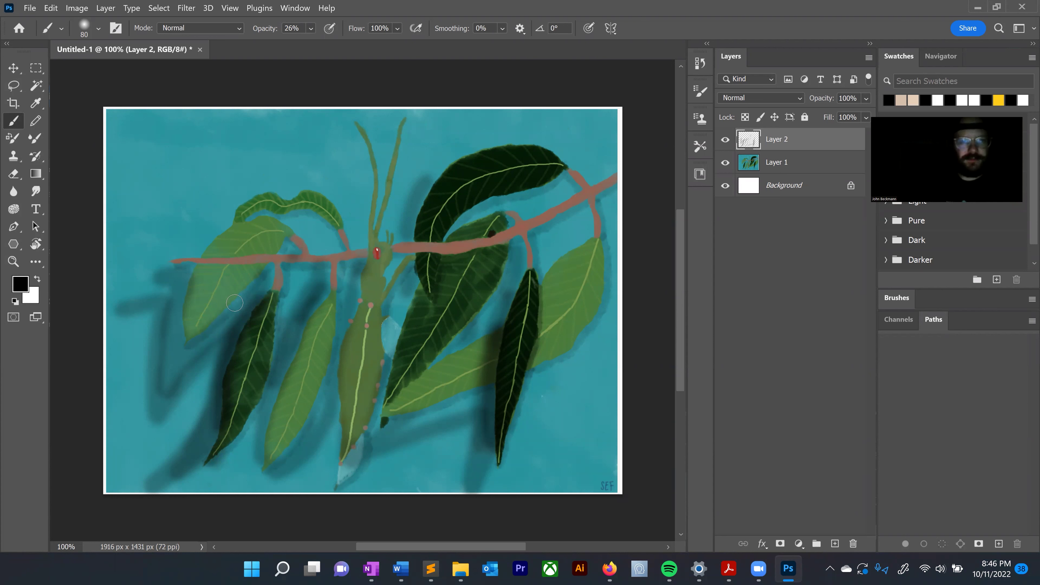
# Step: Erase excess shadow at left, then shade along the dark leaf, under the light-green leaf and by the branch
pyautogui.press('e')
pyautogui.moveTo(123, 303)
pyautogui.mouseDown()
pyautogui.moveTo(153, 305)
pyautogui.moveTo(137, 352)
pyautogui.moveTo(145, 347)
pyautogui.moveTo(152, 428)
pyautogui.moveTo(197, 378)
pyautogui.mouseUp()
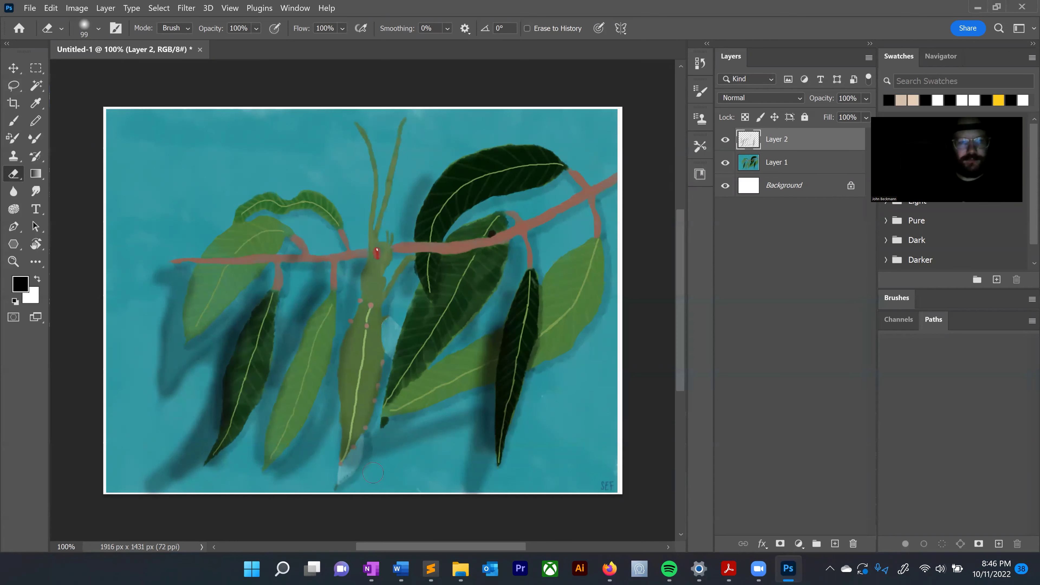
pyautogui.press('b')
pyautogui.moveTo(419, 196)
pyautogui.mouseDown()
pyautogui.moveTo(489, 149)
pyautogui.moveTo(542, 145)
pyautogui.mouseUp()
pyautogui.moveTo(302, 222)
pyautogui.mouseDown()
pyautogui.moveTo(290, 217)
pyautogui.moveTo(339, 238)
pyautogui.moveTo(316, 248)
pyautogui.mouseUp()
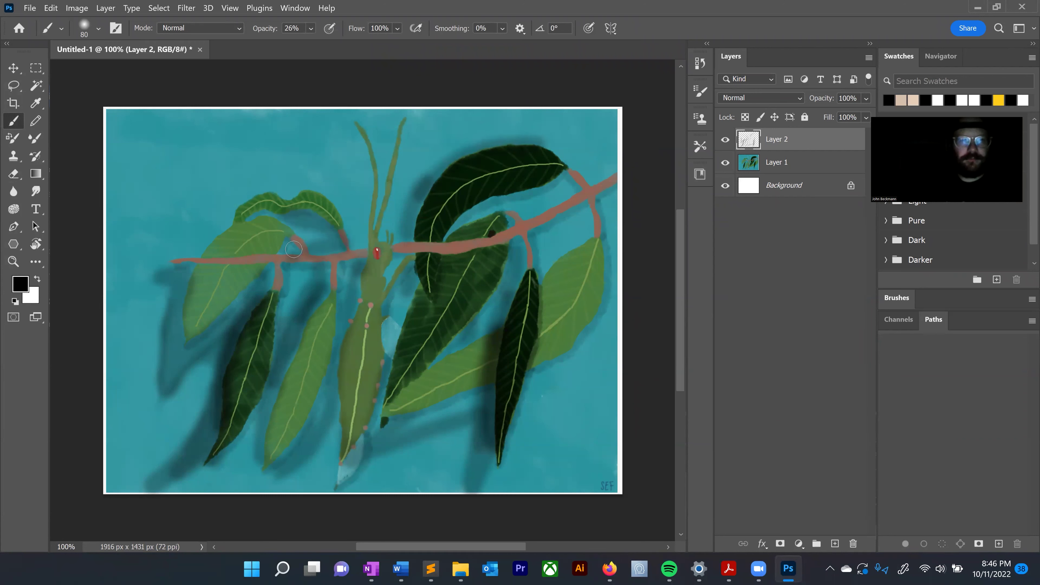
pyautogui.moveTo(187, 250)
pyautogui.mouseDown()
pyautogui.moveTo(159, 251)
pyautogui.moveTo(192, 248)
pyautogui.moveTo(223, 229)
pyautogui.moveTo(235, 241)
pyautogui.moveTo(223, 246)
pyautogui.mouseUp()
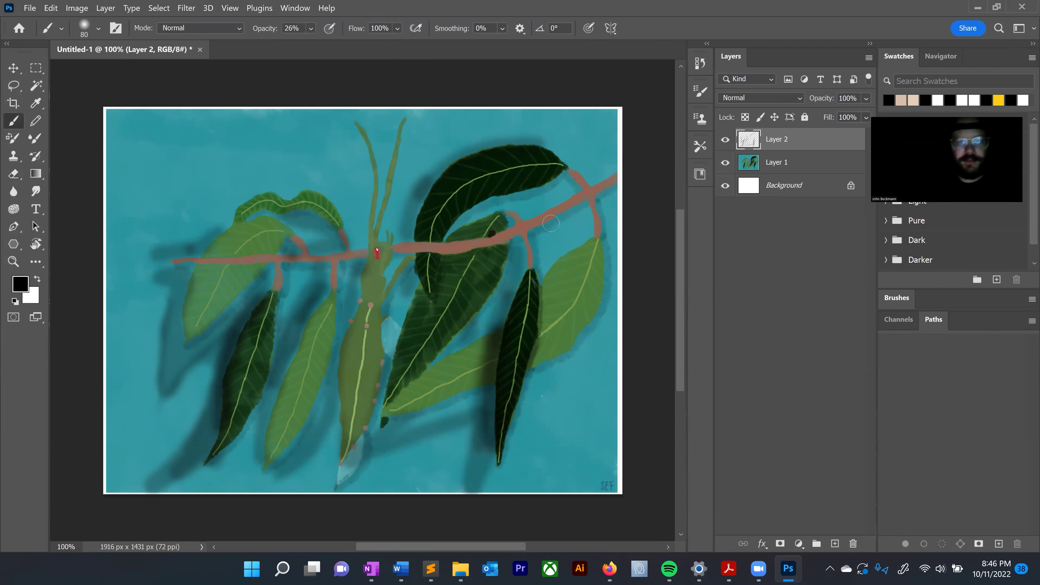
pyautogui.moveTo(535, 211)
pyautogui.mouseDown()
pyautogui.moveTo(583, 192)
pyautogui.moveTo(574, 179)
pyautogui.moveTo(586, 211)
pyautogui.mouseUp()
# Step: Add faint shadows along the light leaf's edge and beside the insect's antenna
pyautogui.press('e')
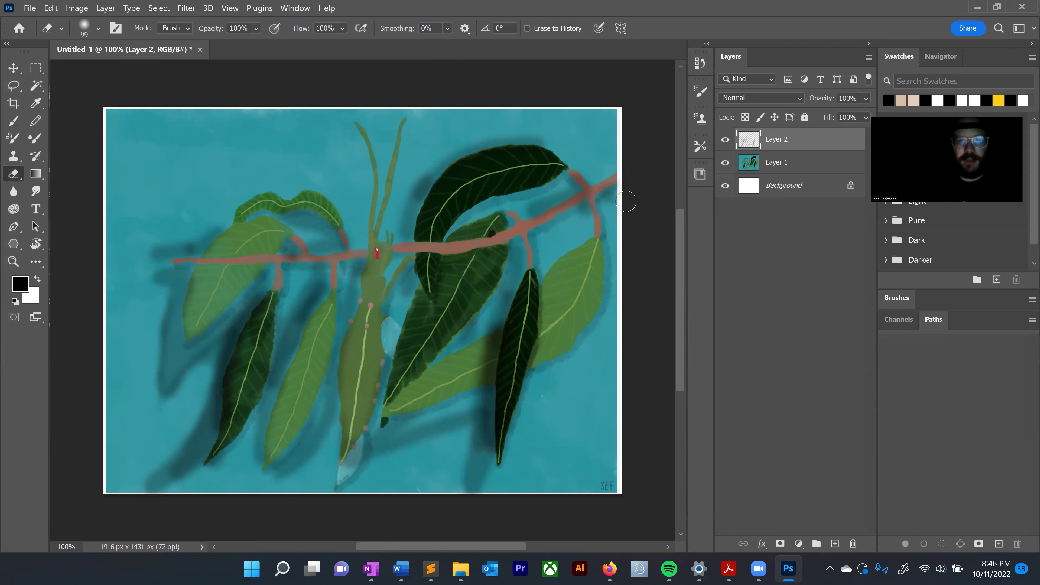
pyautogui.press('b')
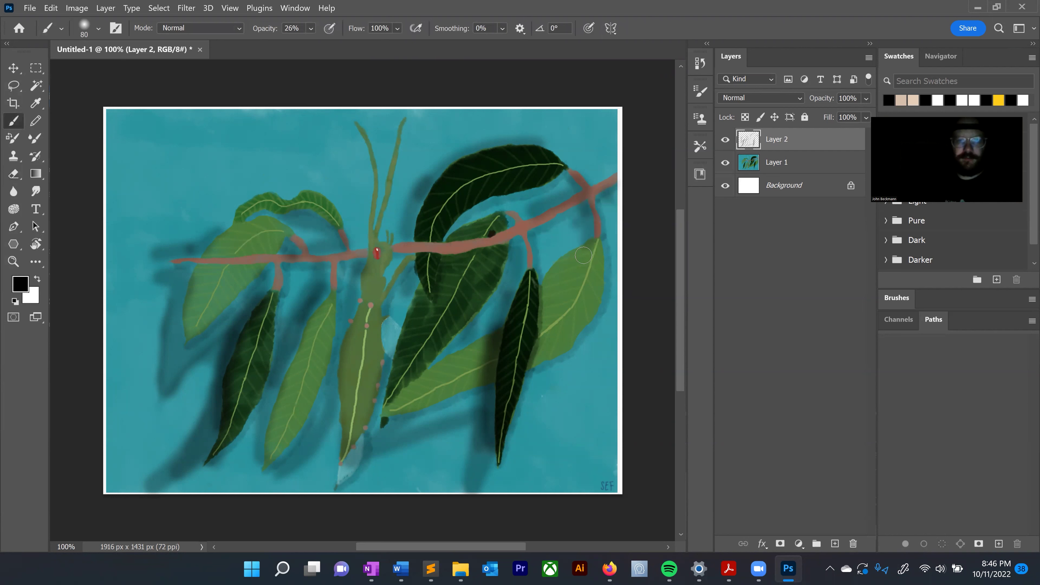
pyautogui.moveTo(546, 266); pyautogui.dragTo(598, 253)
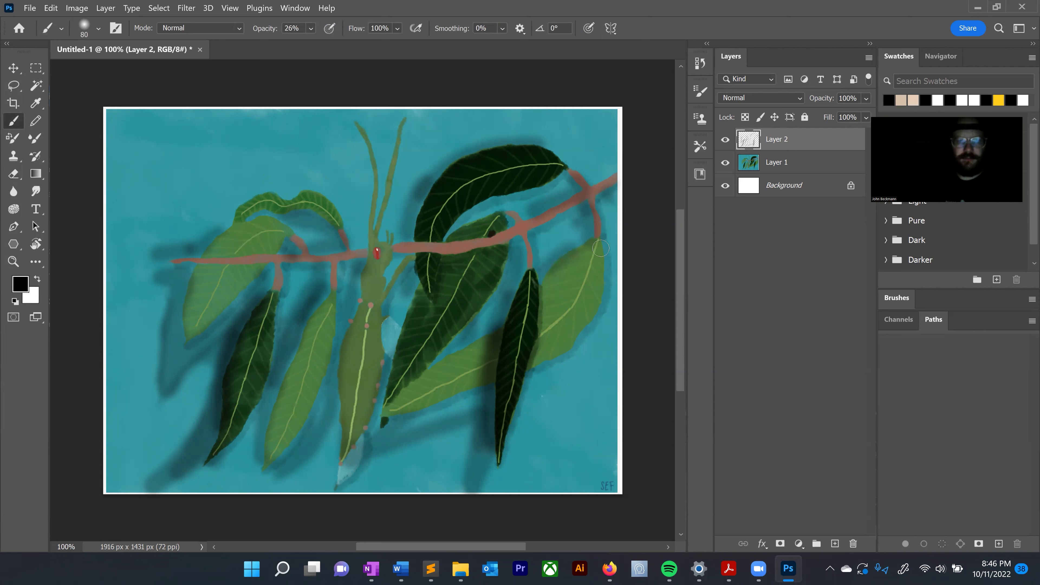
pyautogui.press('e')
pyautogui.press('b')
pyautogui.moveTo(324, 126)
pyautogui.mouseDown()
pyautogui.moveTo(360, 243)
pyautogui.moveTo(341, 201)
pyautogui.moveTo(280, 147)
pyautogui.mouseUp()
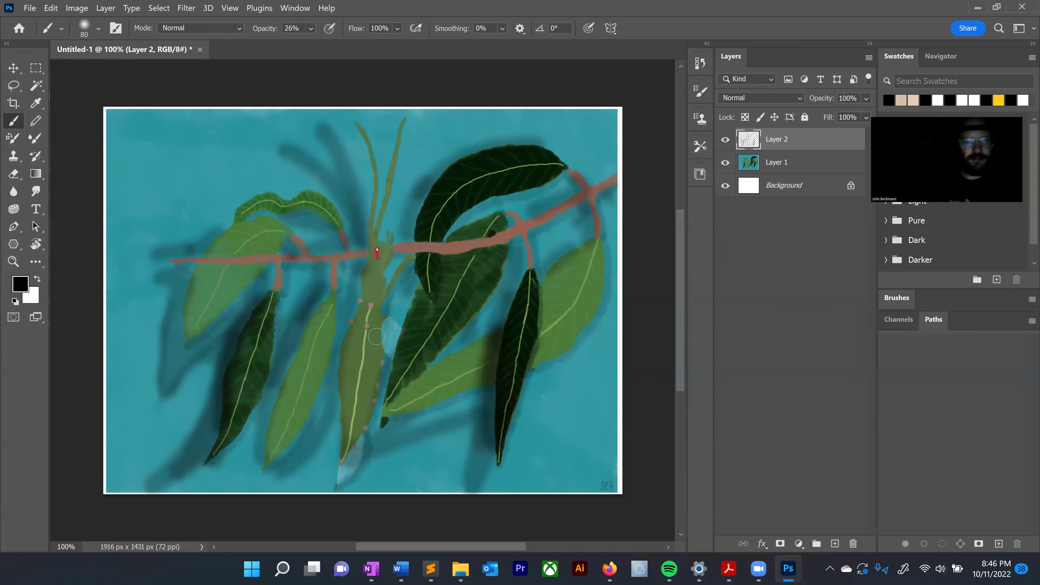
# Step: Toggle the shadow layer to compare, then set its opacity to 64%
pyautogui.click(725, 140)
pyautogui.click(725, 139)
pyautogui.click(725, 139)
pyautogui.click(724, 140)
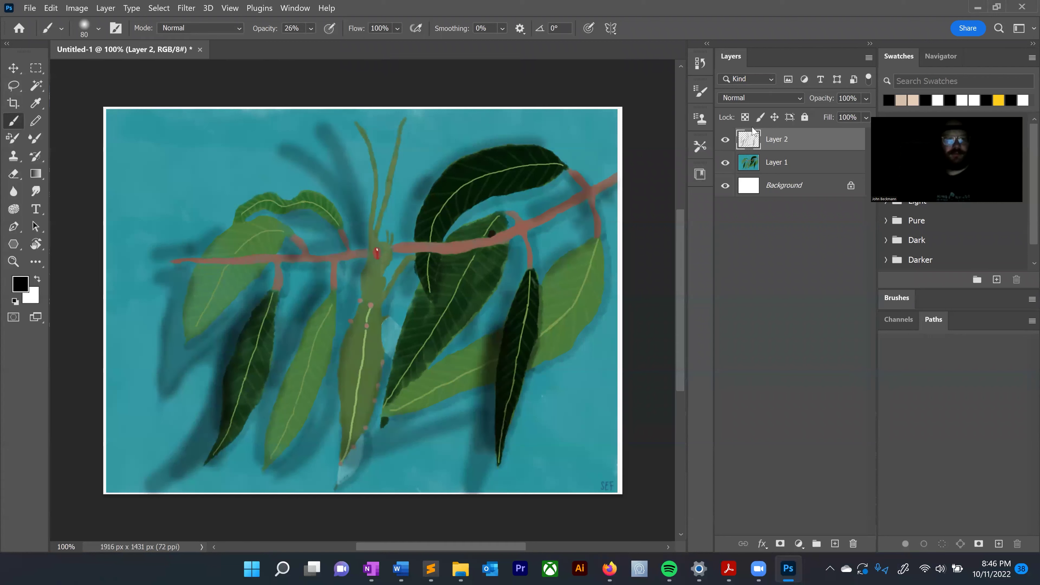
pyautogui.click(866, 98)
pyautogui.moveTo(829, 114); pyautogui.dragTo(851, 114)
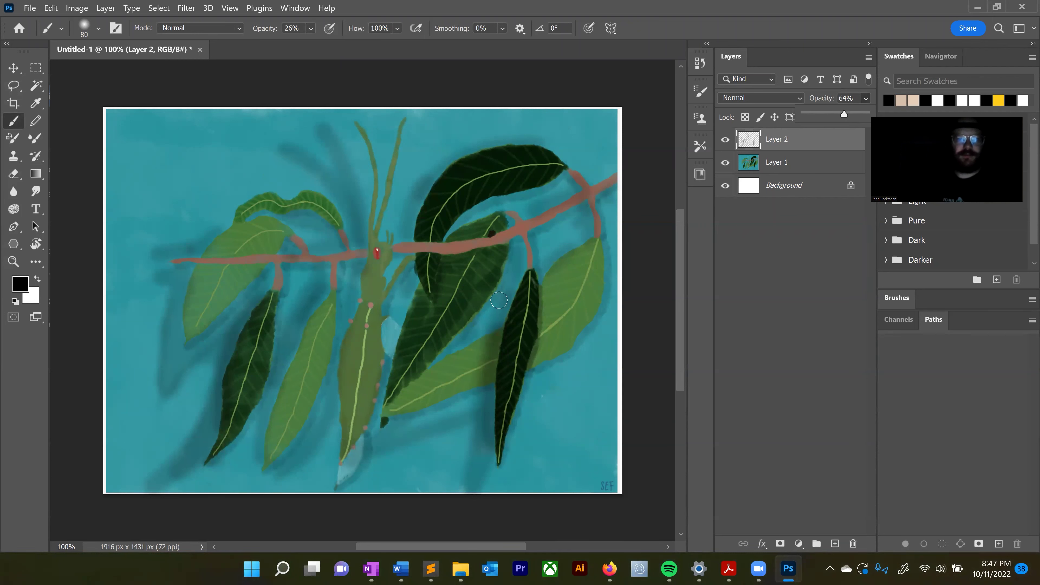
pyautogui.click(431, 396)
pyautogui.click(370, 568)
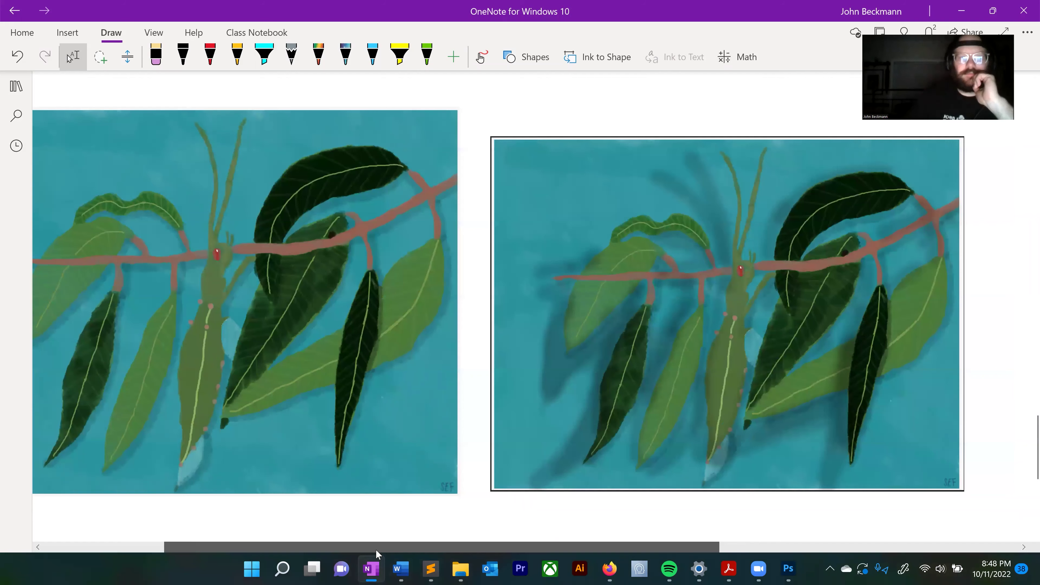
pyautogui.hscroll(-2, 355, 551)
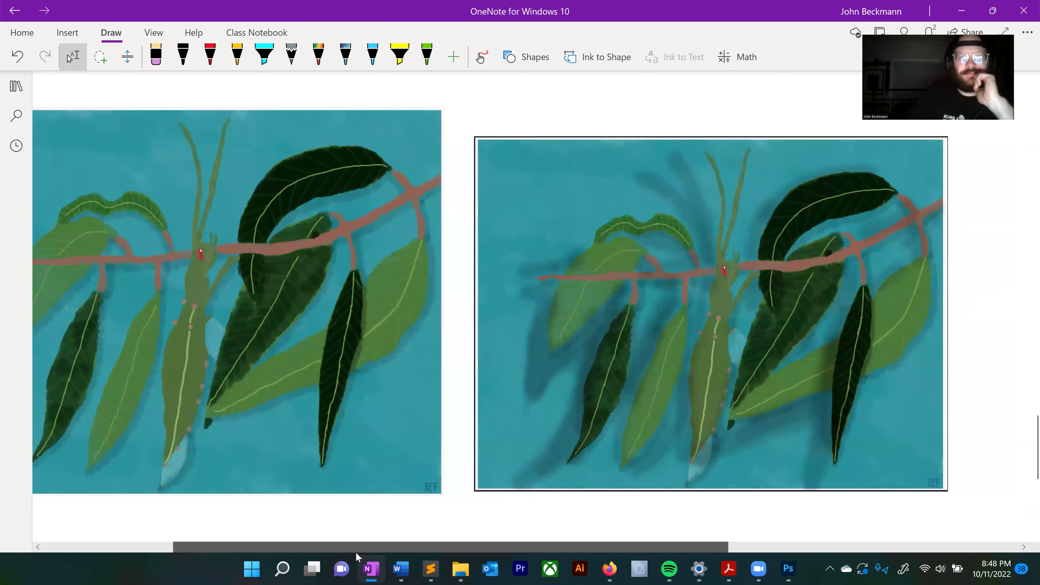
pyautogui.click(788, 568)
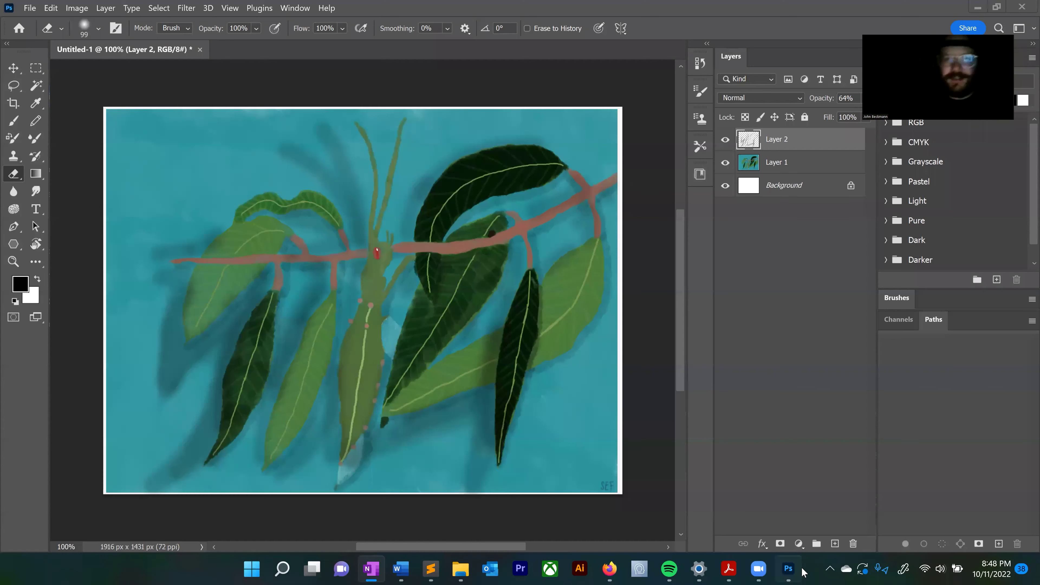
# Step: In a new Firefox tab, search Google Images for 'concrete wall' and preview the grunge whitewashed gray wall
pyautogui.click(609, 568)
pyautogui.click(164, 15)
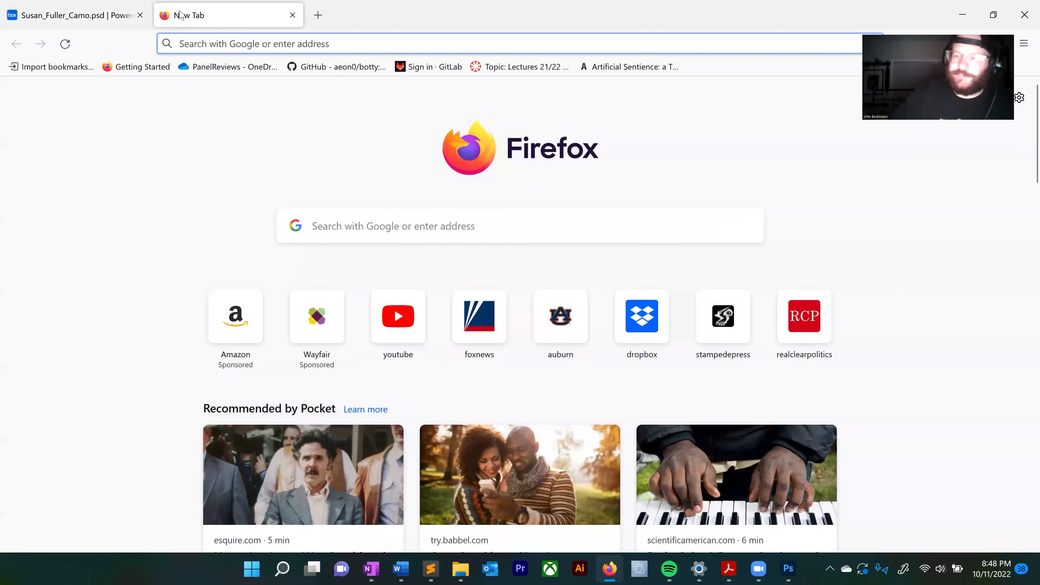
pyautogui.write('www.google.com/')
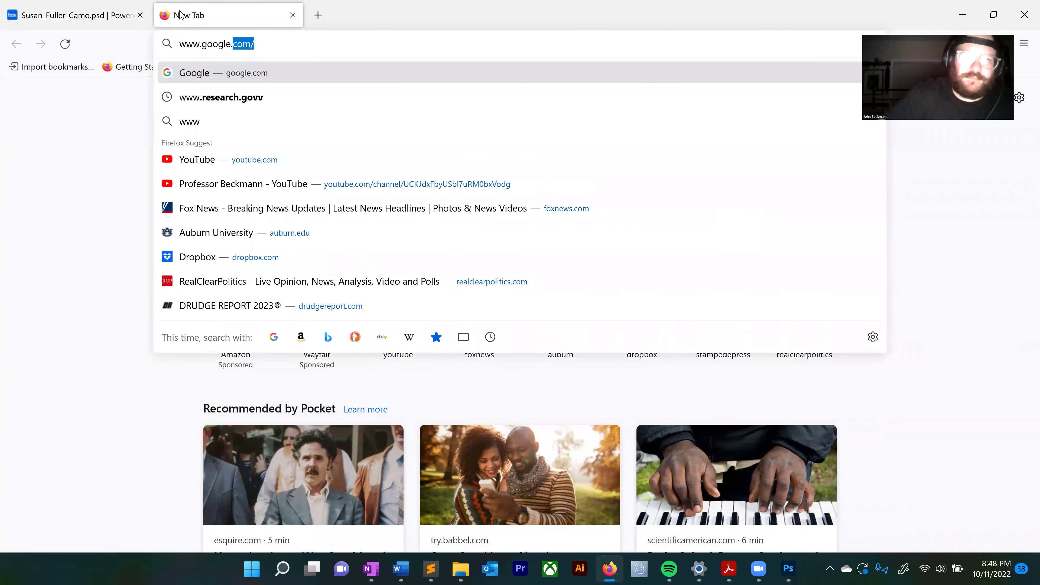
pyautogui.press('Return')
pyautogui.write('con')
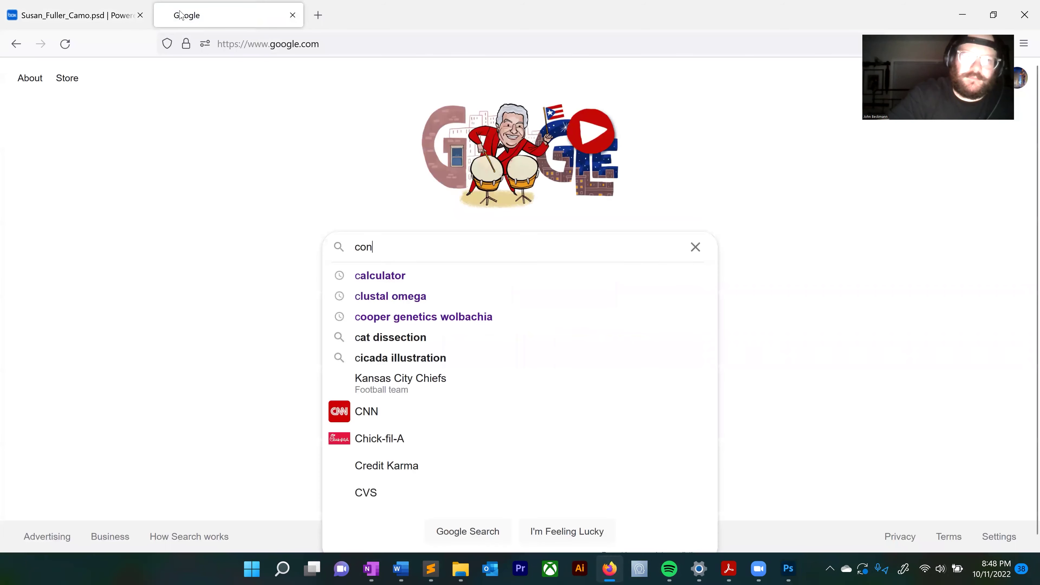
pyautogui.write('crete wall')
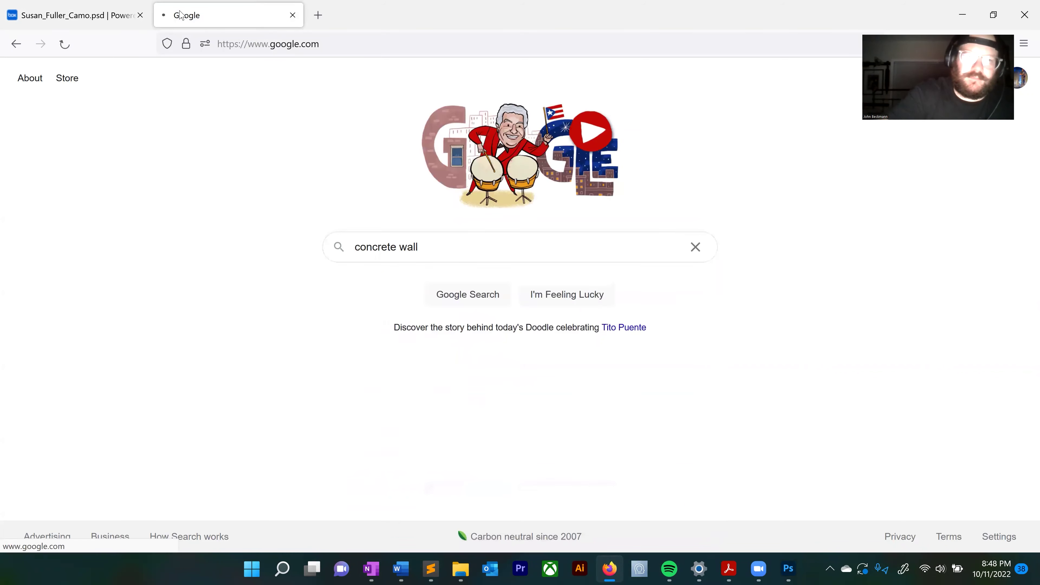
pyautogui.press('Return')
pyautogui.click(192, 143)
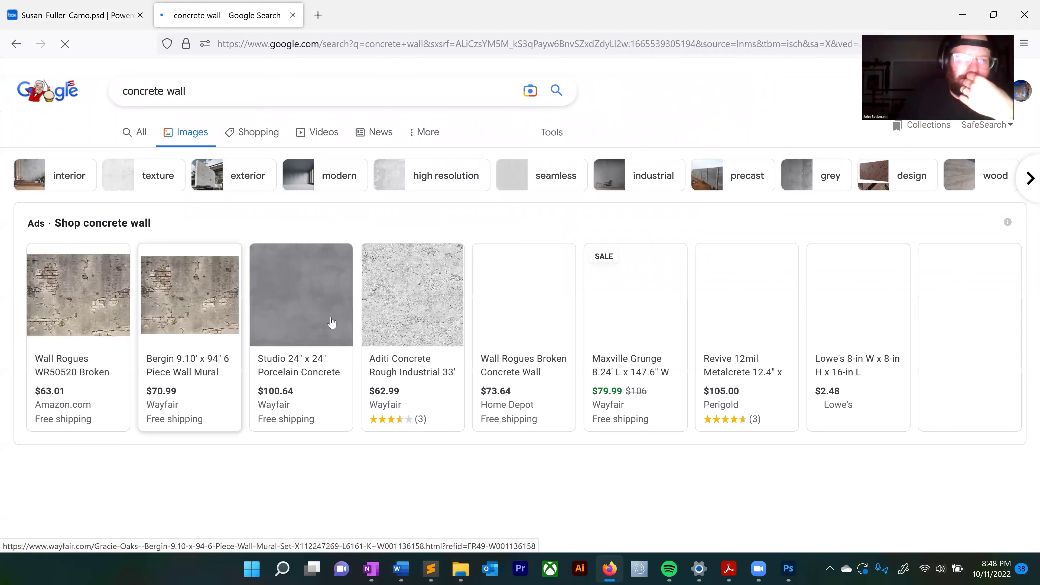
pyautogui.scroll(-6, 249, 247)
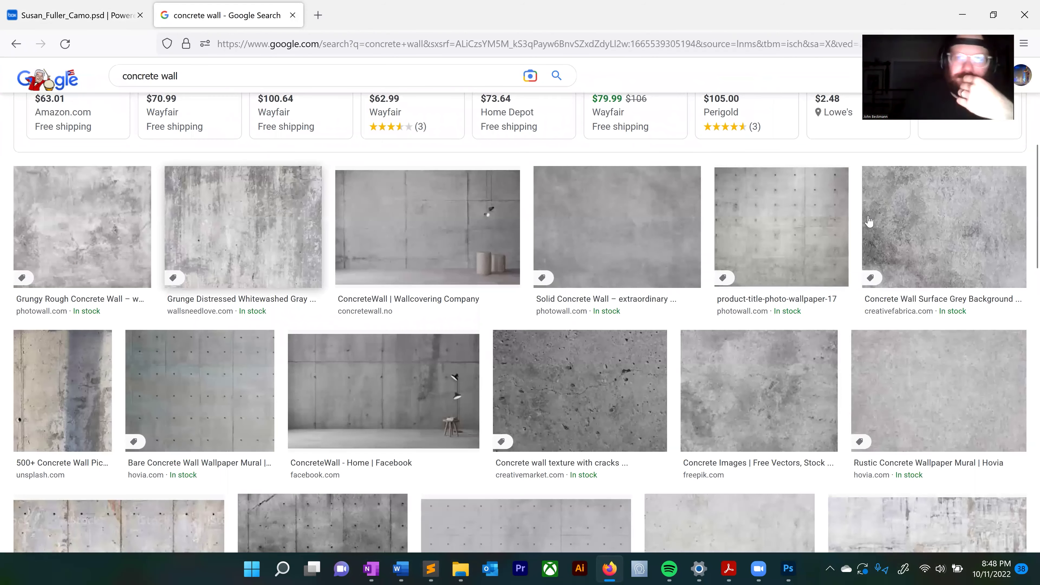
pyautogui.click(243, 227)
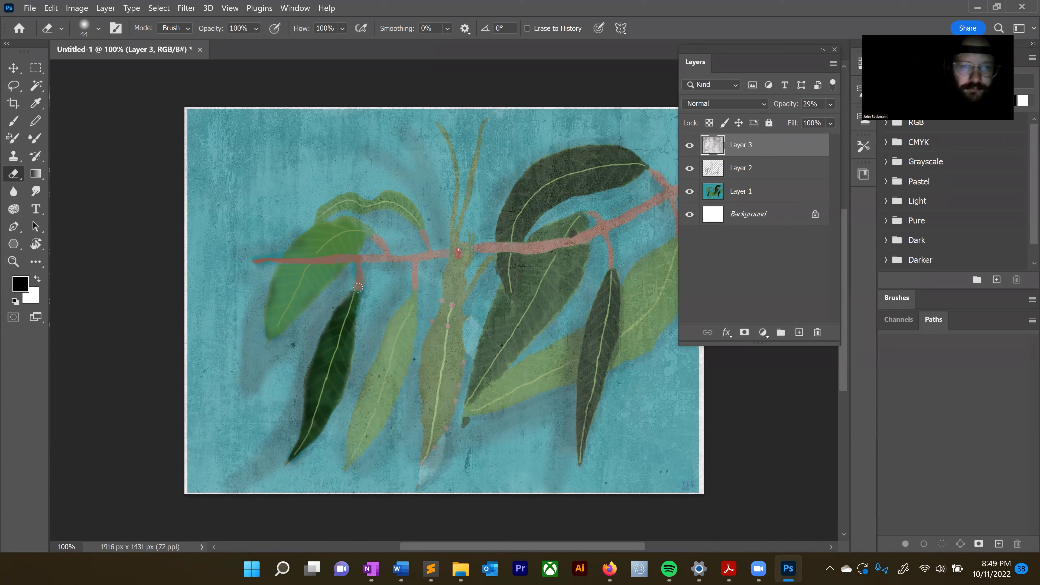
# Step: Erase the concrete texture off the upward branch, upper and light-green leaves, and dark leaf edge
pyautogui.moveTo(383, 256); pyautogui.dragTo(359, 226)
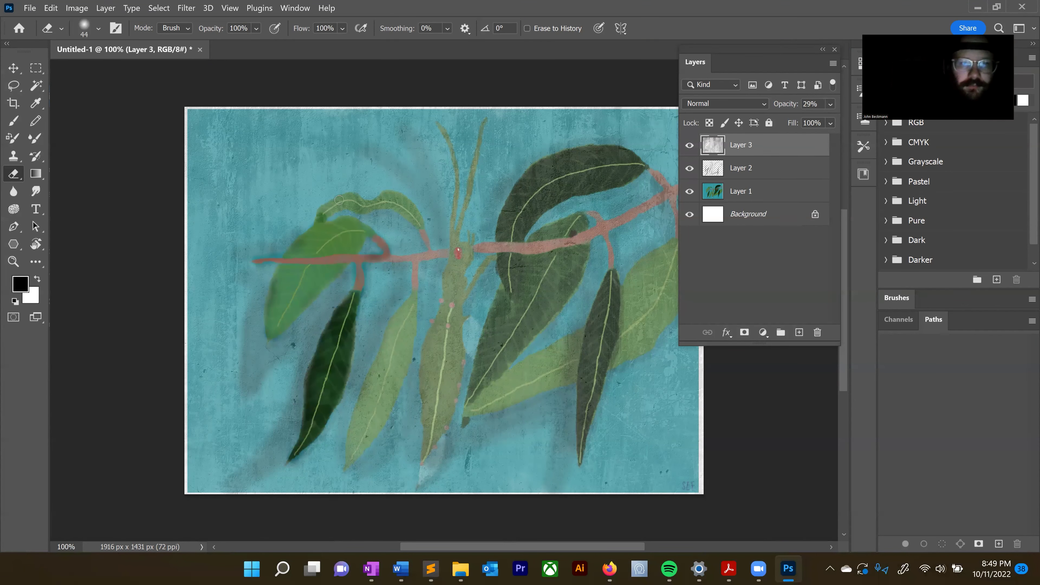
pyautogui.moveTo(321, 211)
pyautogui.mouseDown()
pyautogui.moveTo(394, 198)
pyautogui.moveTo(426, 241)
pyautogui.moveTo(384, 258)
pyautogui.moveTo(417, 272)
pyautogui.moveTo(390, 333)
pyautogui.mouseUp()
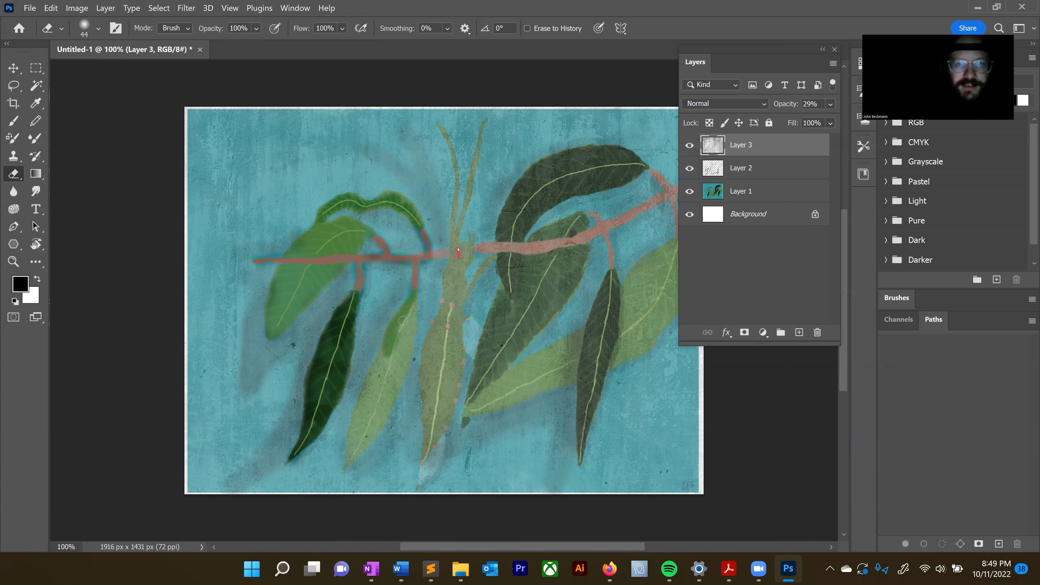
pyautogui.moveTo(405, 316)
pyautogui.mouseDown()
pyautogui.moveTo(394, 357)
pyautogui.moveTo(410, 308)
pyautogui.moveTo(399, 374)
pyautogui.moveTo(387, 400)
pyautogui.moveTo(386, 352)
pyautogui.moveTo(349, 461)
pyautogui.moveTo(387, 406)
pyautogui.moveTo(389, 393)
pyautogui.moveTo(358, 442)
pyautogui.moveTo(386, 371)
pyautogui.mouseUp()
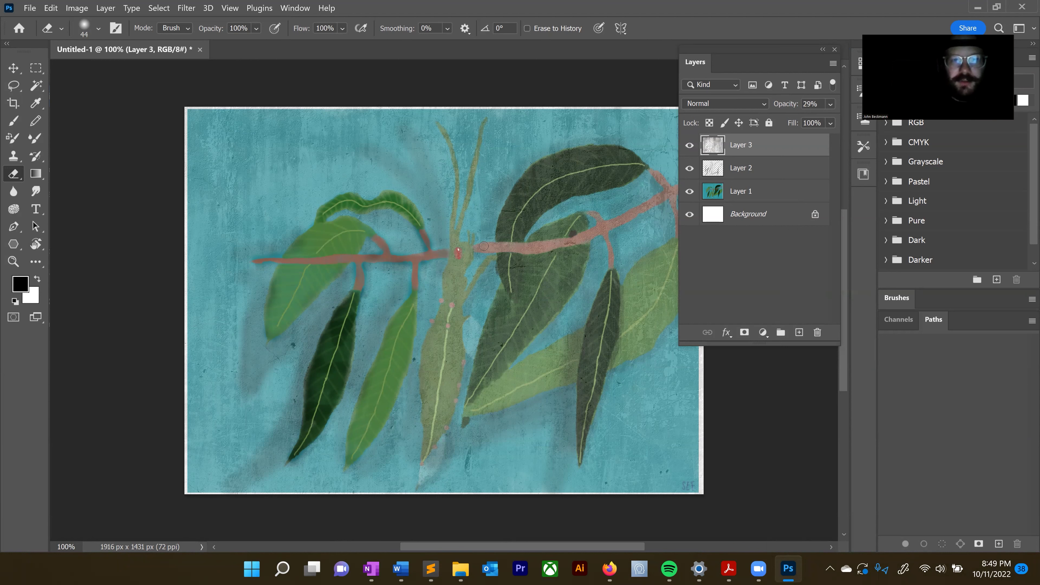
pyautogui.moveTo(476, 249)
pyautogui.mouseDown()
pyautogui.moveTo(506, 244)
pyautogui.moveTo(511, 294)
pyautogui.moveTo(525, 225)
pyautogui.moveTo(562, 188)
pyautogui.moveTo(584, 187)
pyautogui.moveTo(545, 208)
pyautogui.mouseUp()
pyautogui.moveTo(629, 180)
pyautogui.mouseDown()
pyautogui.moveTo(642, 169)
pyautogui.moveTo(613, 153)
pyautogui.moveTo(551, 160)
pyautogui.moveTo(512, 192)
pyautogui.moveTo(503, 246)
pyautogui.moveTo(535, 177)
pyautogui.moveTo(612, 176)
pyautogui.moveTo(630, 169)
pyautogui.moveTo(571, 166)
pyautogui.moveTo(627, 159)
pyautogui.moveTo(600, 180)
pyautogui.mouseUp()
# Step: Set a 26 px eraser and try clearing texture from the middle leaf, then undo it
pyautogui.rightClick(600, 180)
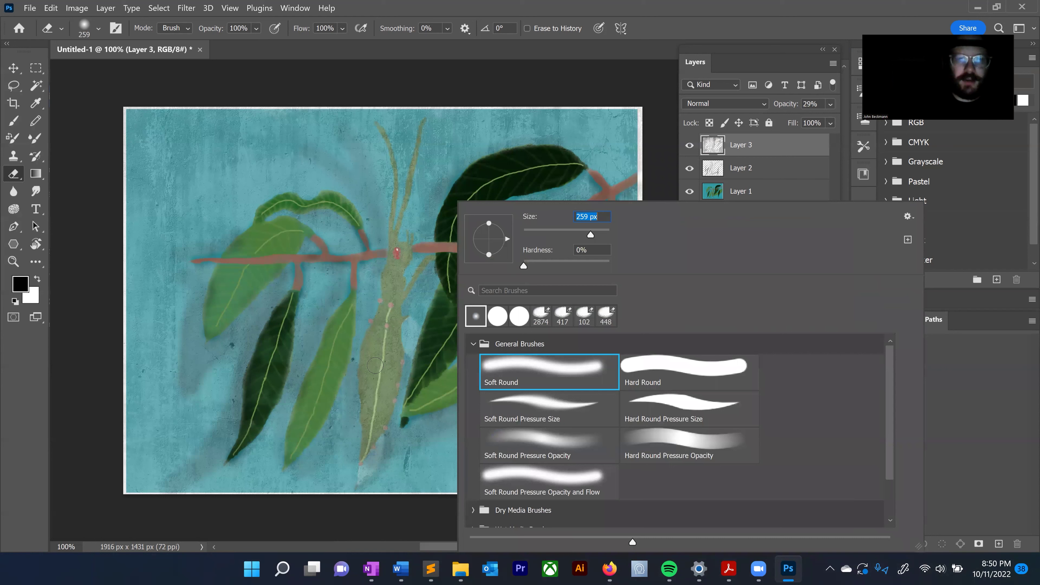
pyautogui.click(381, 323)
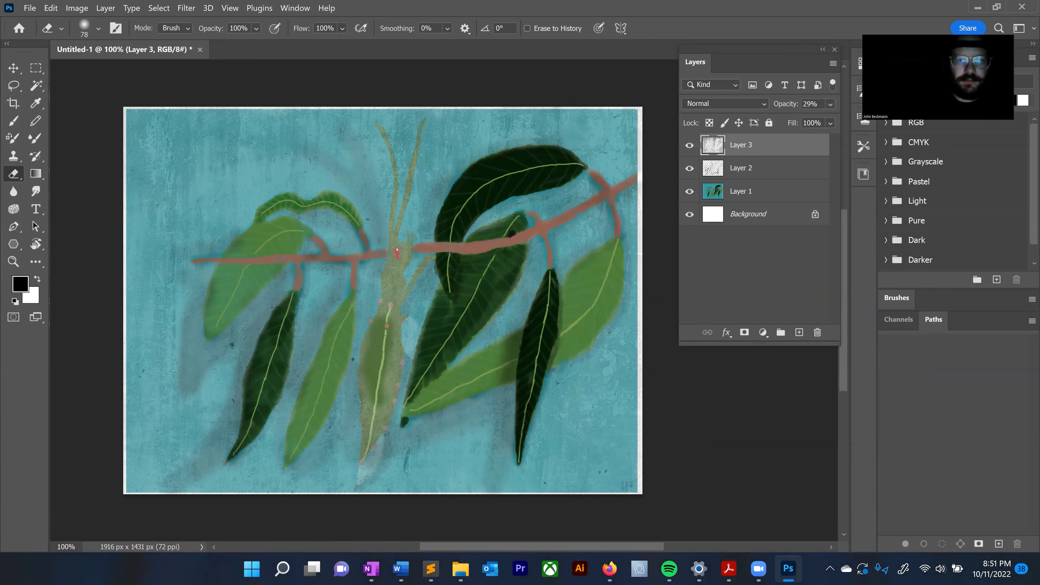
pyautogui.rightClick(465, 241)
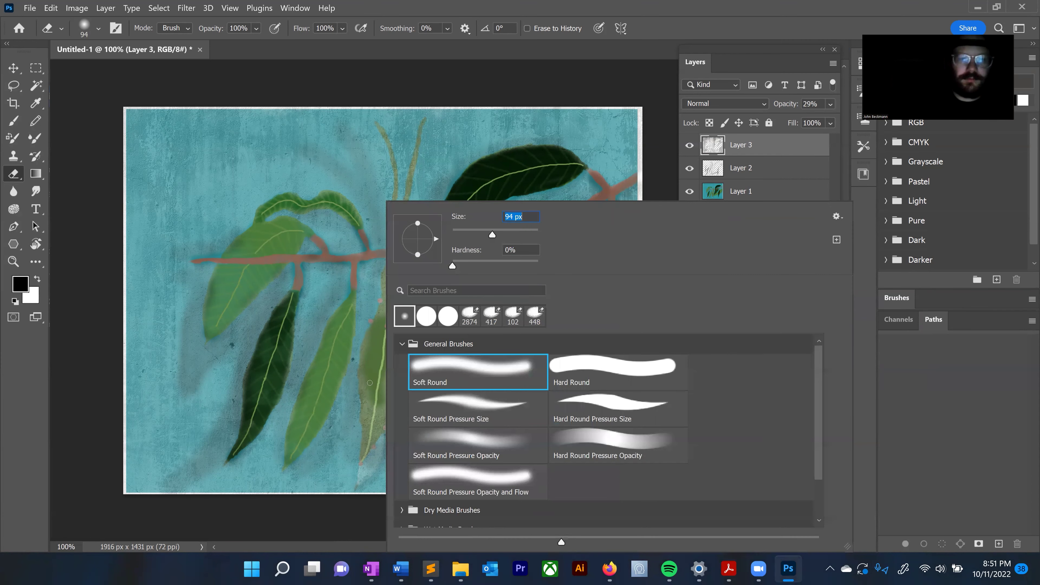
pyautogui.write('26')
pyautogui.press('Return')
pyautogui.moveTo(367, 438)
pyautogui.mouseDown()
pyautogui.moveTo(363, 459)
pyautogui.moveTo(374, 433)
pyautogui.mouseUp()
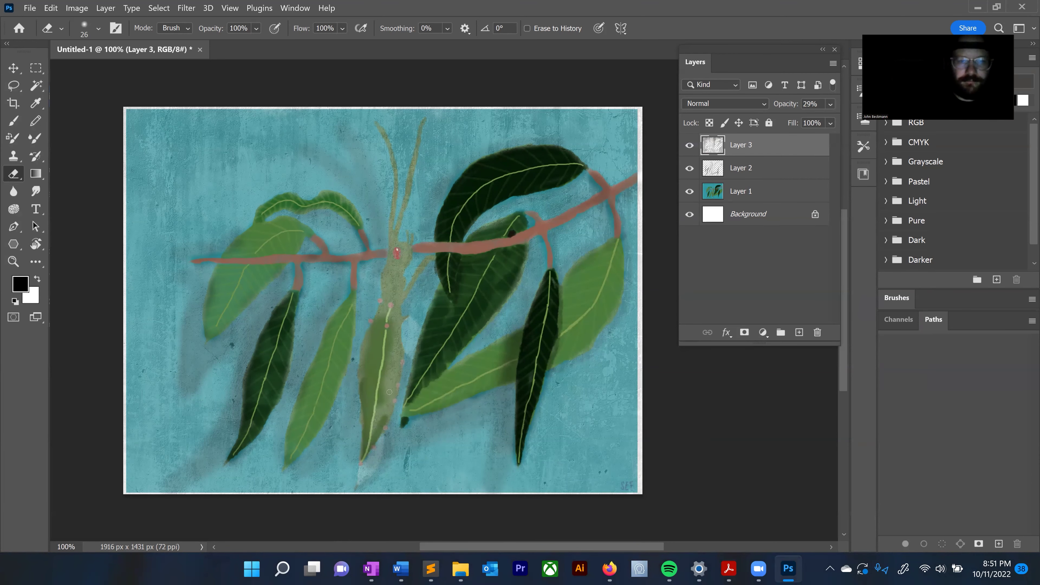
pyautogui.moveTo(381, 378); pyautogui.dragTo(387, 432)
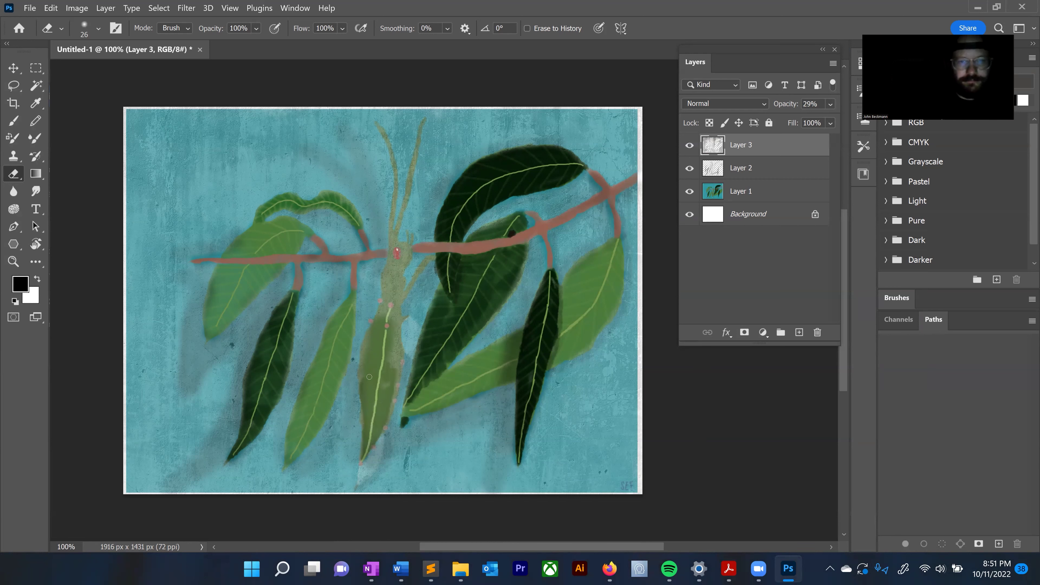
pyautogui.moveTo(362, 366)
pyautogui.mouseDown()
pyautogui.moveTo(386, 317)
pyautogui.moveTo(377, 322)
pyautogui.moveTo(387, 277)
pyautogui.mouseUp()
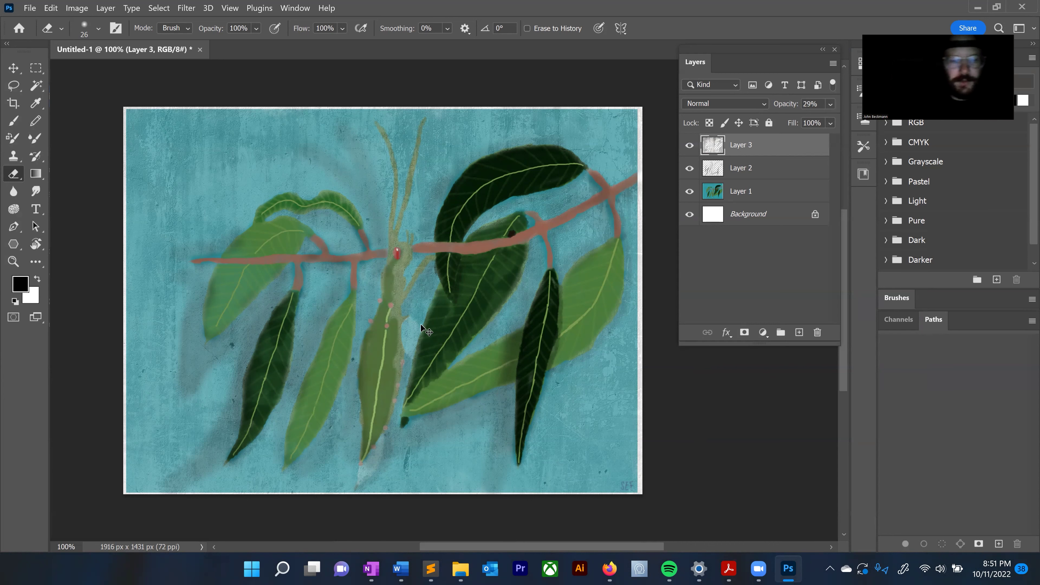
pyautogui.hotkey('ctrl', 'z')
pyautogui.hotkey('ctrl', 'z')
# Step: Set a 48 px eraser at 40% opacity and fade the texture off the insect's body
pyautogui.rightClick(450, 300)
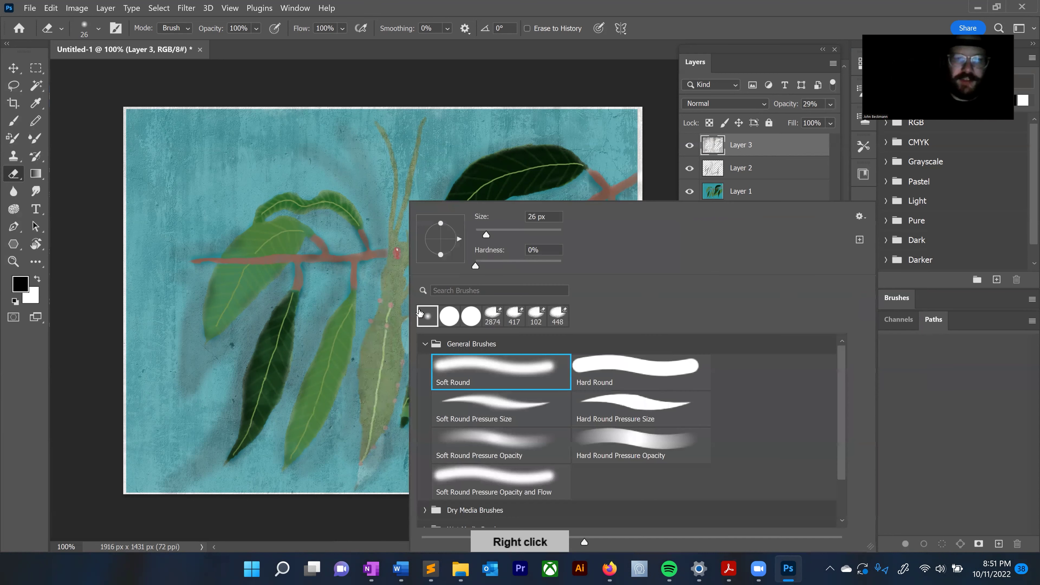
pyautogui.click(509, 230)
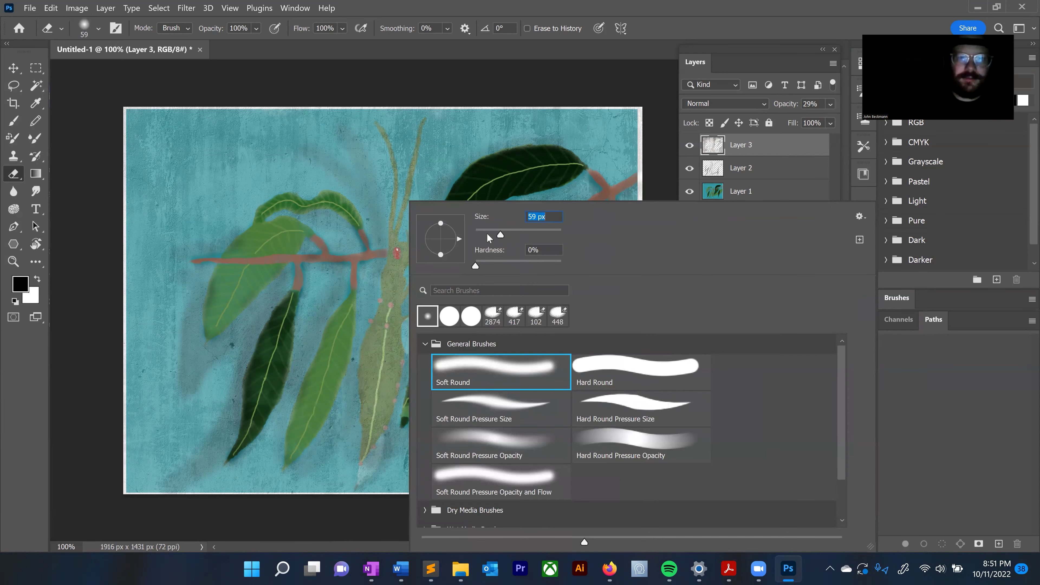
pyautogui.moveTo(497, 232); pyautogui.dragTo(493, 230)
pyautogui.click(257, 28)
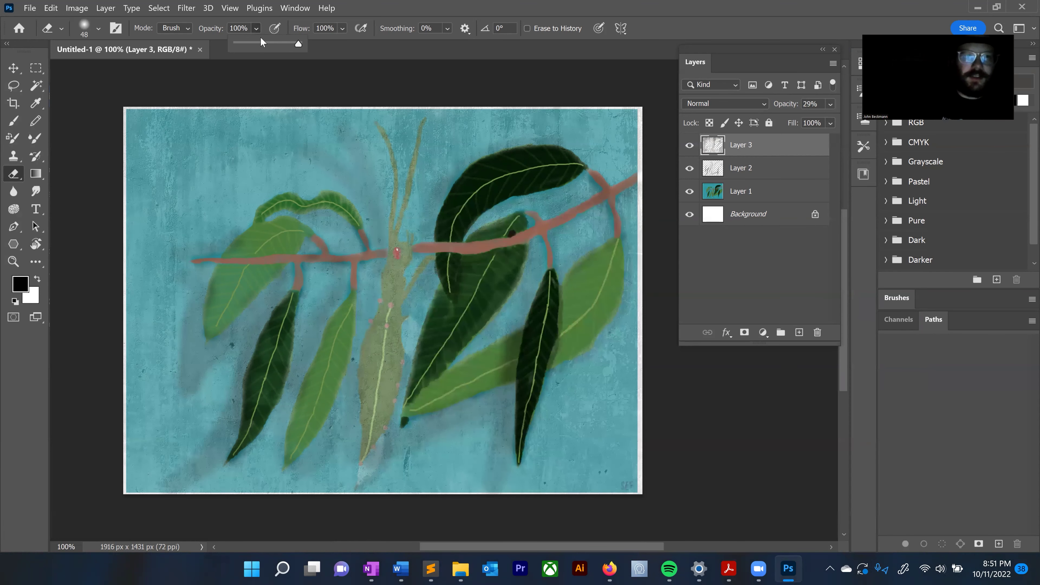
pyautogui.click(262, 41)
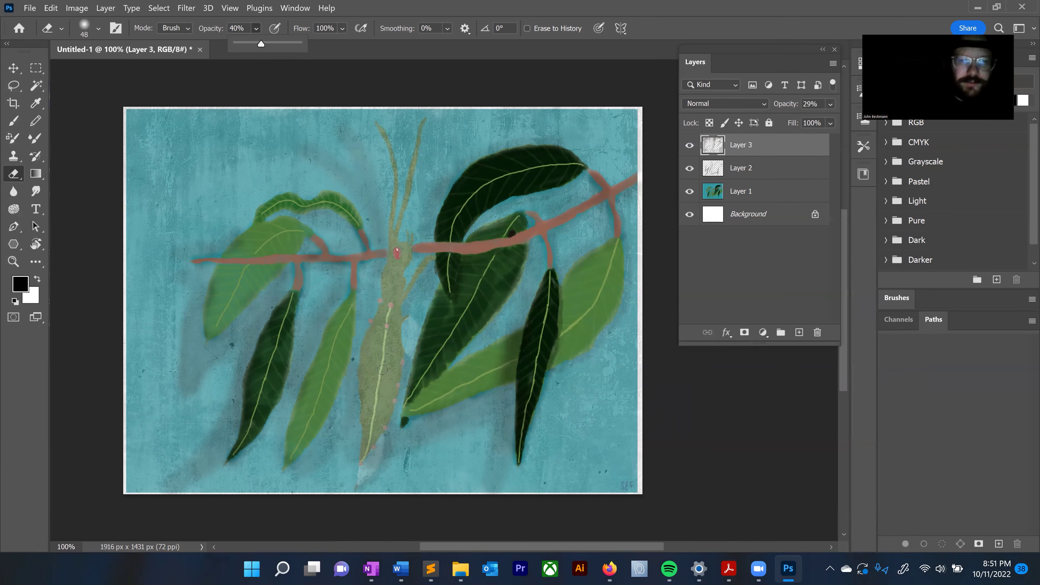
pyautogui.click(367, 365)
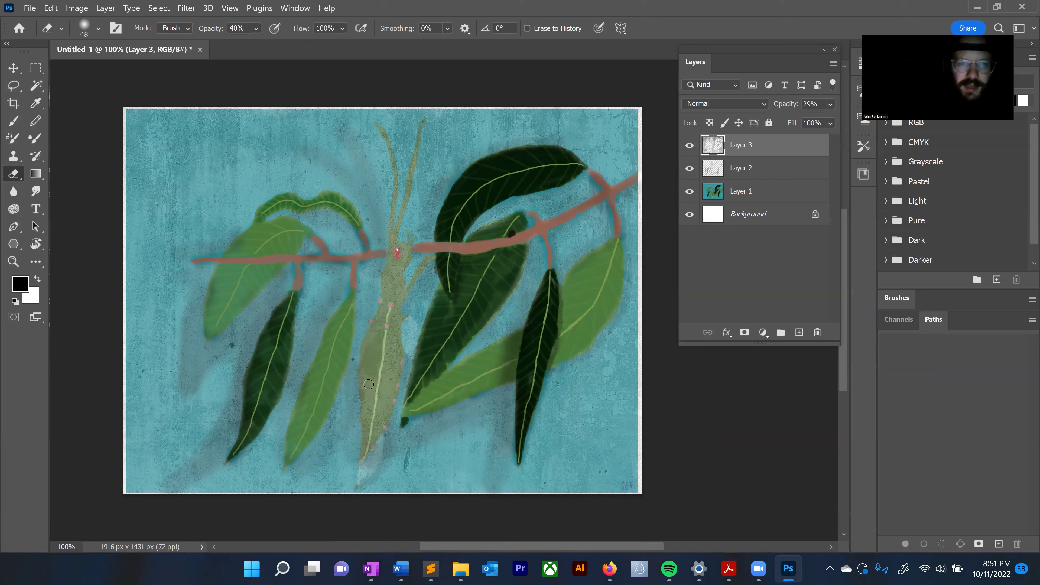
pyautogui.moveTo(382, 399)
pyautogui.mouseDown()
pyautogui.moveTo(389, 309)
pyautogui.moveTo(375, 343)
pyautogui.moveTo(397, 254)
pyautogui.mouseUp()
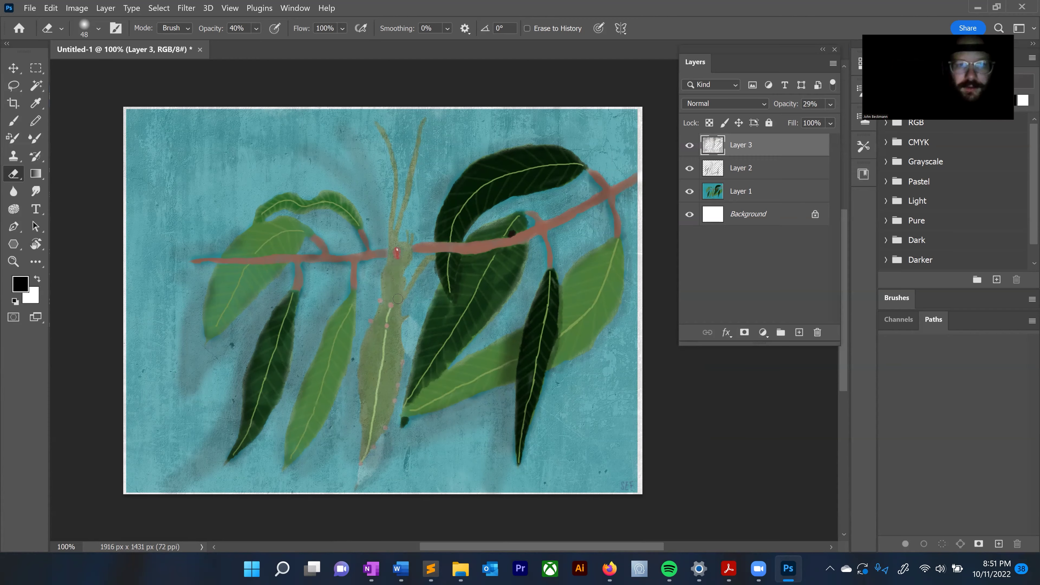
# Step: Paste the textured painting beside the original in OneNote and ink a 2 above it
pyautogui.hotkey('alt', 'Tab')
pyautogui.hotkey('ctrl', 'v')
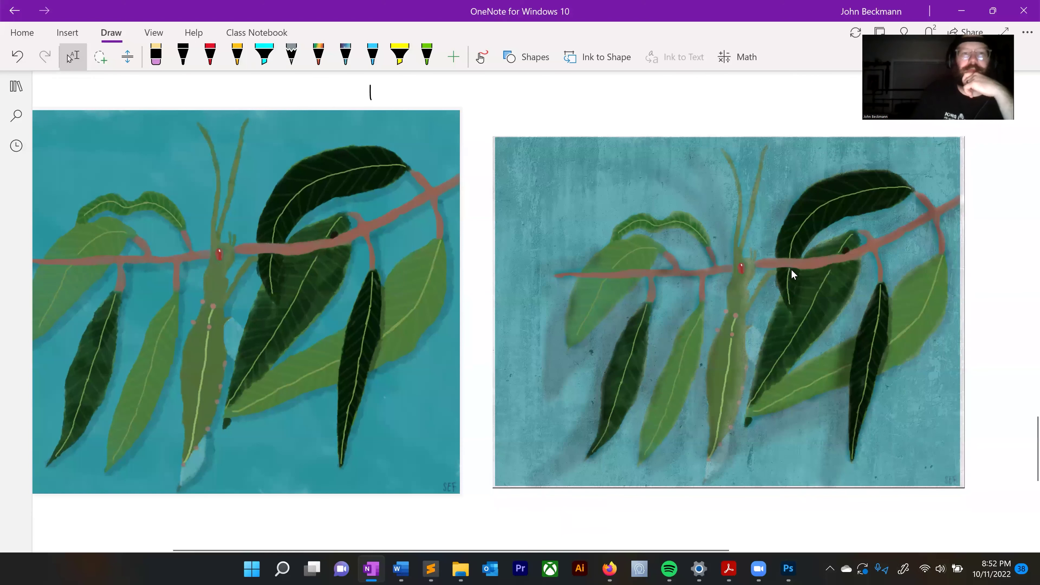
pyautogui.click(370, 93)
pyautogui.moveTo(565, 107); pyautogui.dragTo(586, 123)
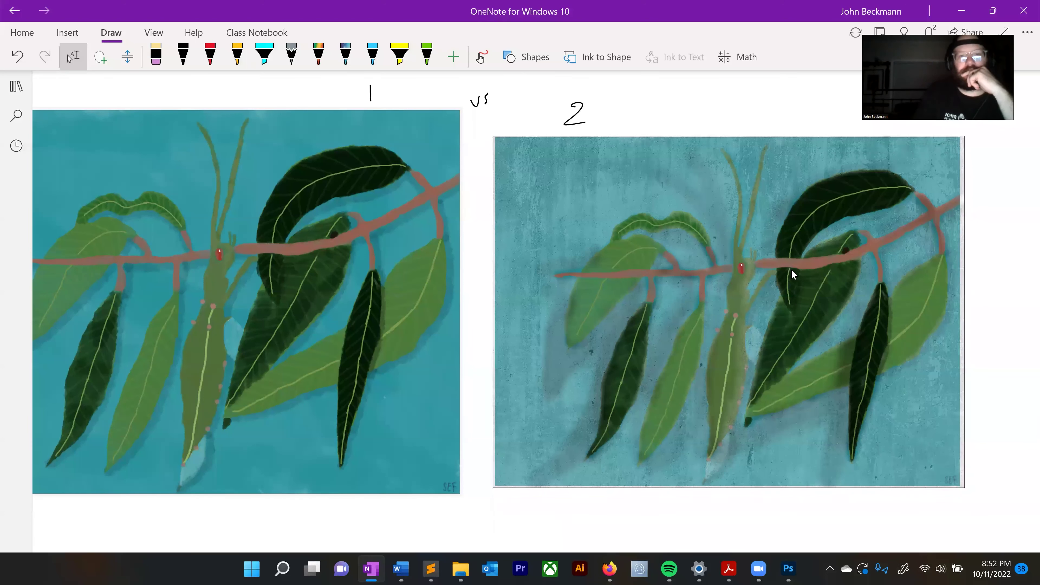
pyautogui.click(183, 57)
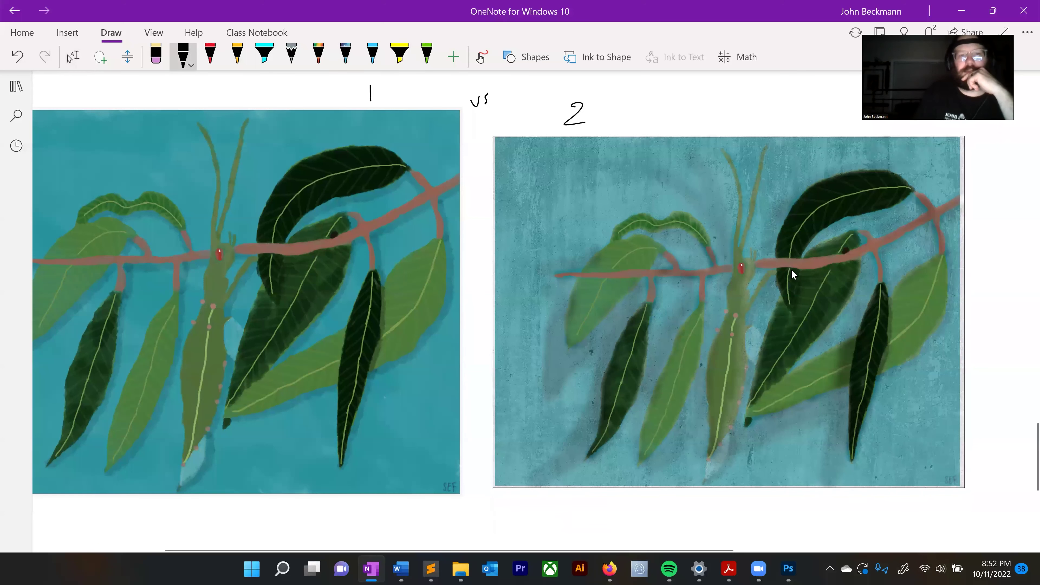